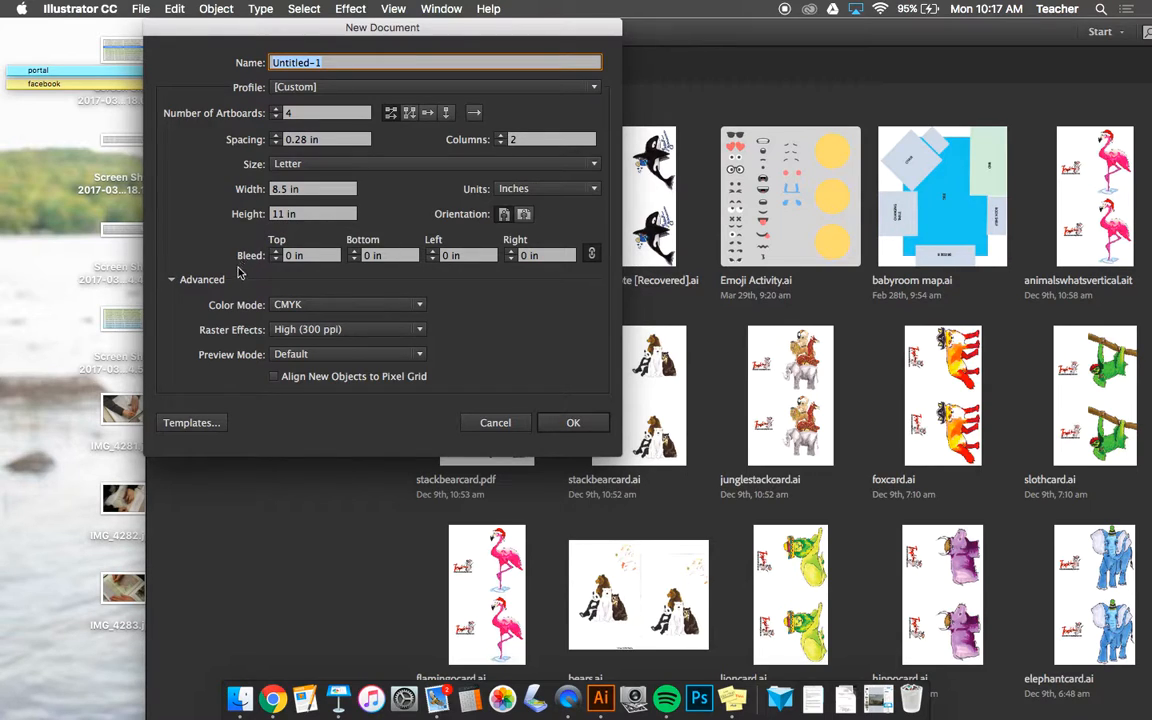
# - Create a new inch-based document with four Letter artboards in two columns, keeping CMYK color and High (300 ppi) raster effects
pyautogui.click(173, 281)
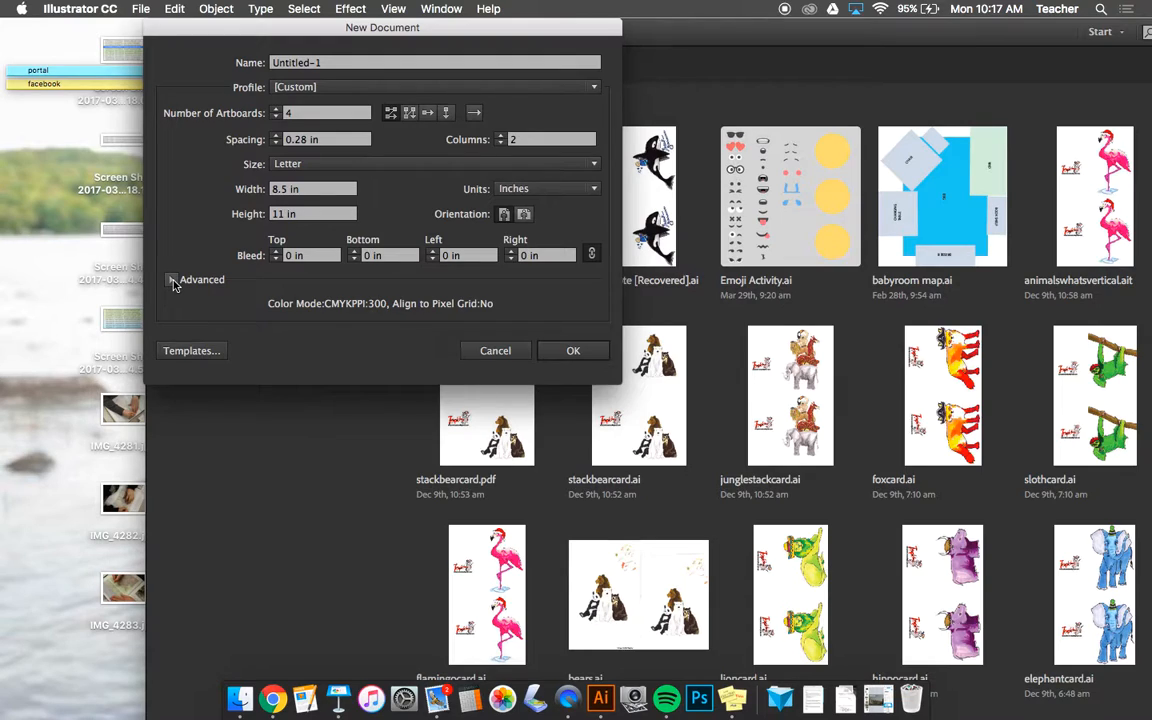
pyautogui.click(173, 281)
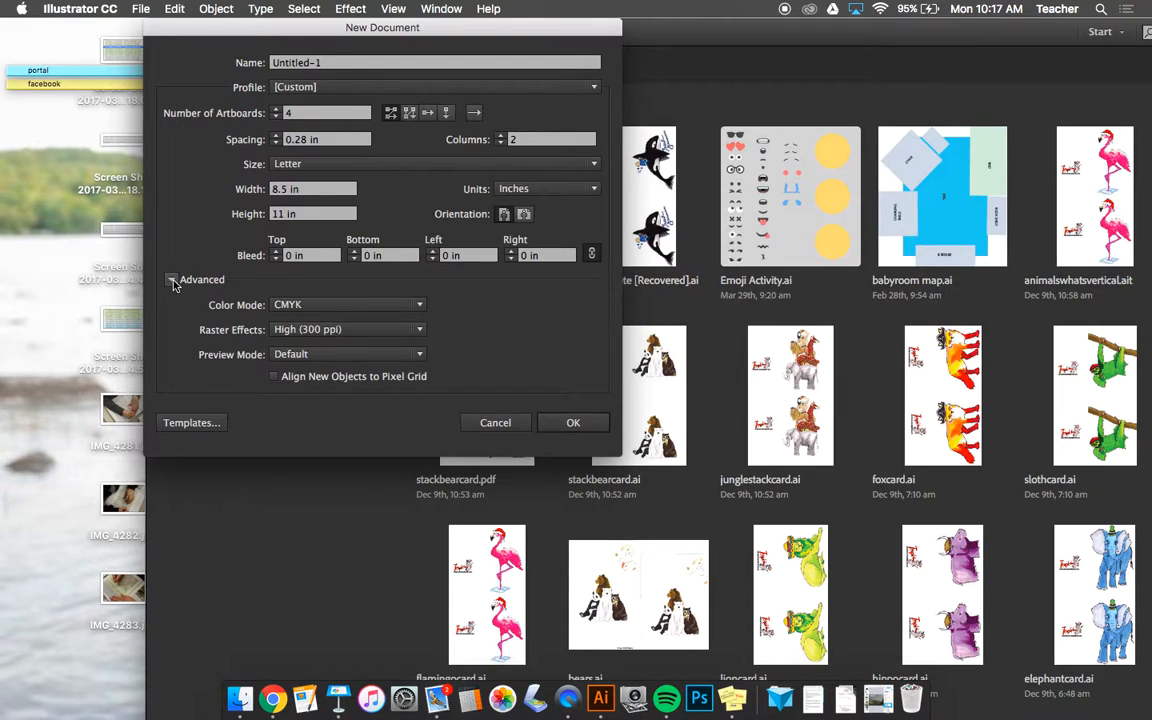
pyautogui.click(287, 310)
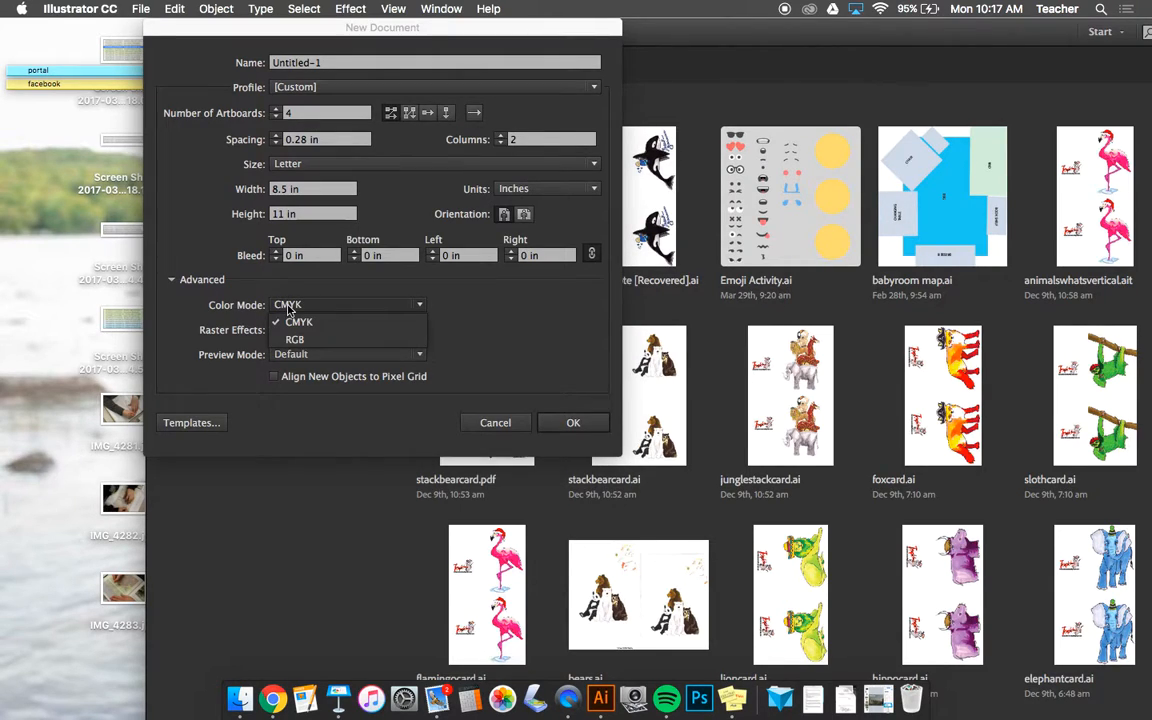
pyautogui.click(287, 310)
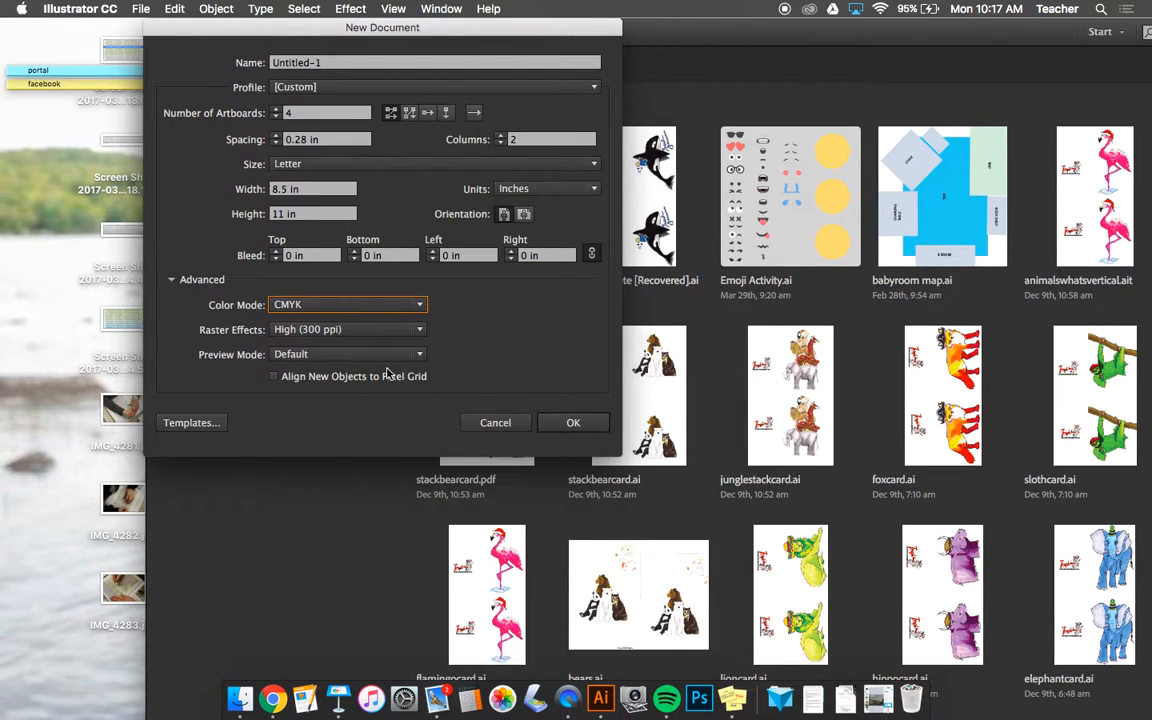
pyautogui.click(557, 429)
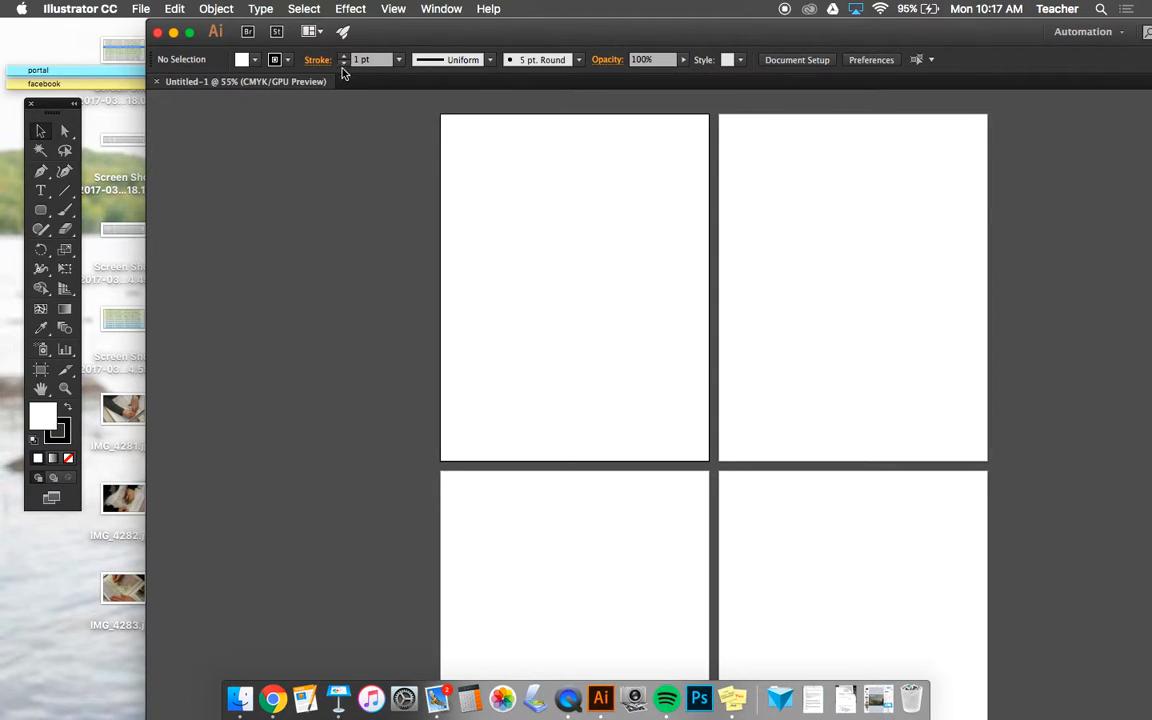
# - Open the recent file "drawing tools intro SHTB.ai" and fit all six artboards in view
pyautogui.click(105, 8)
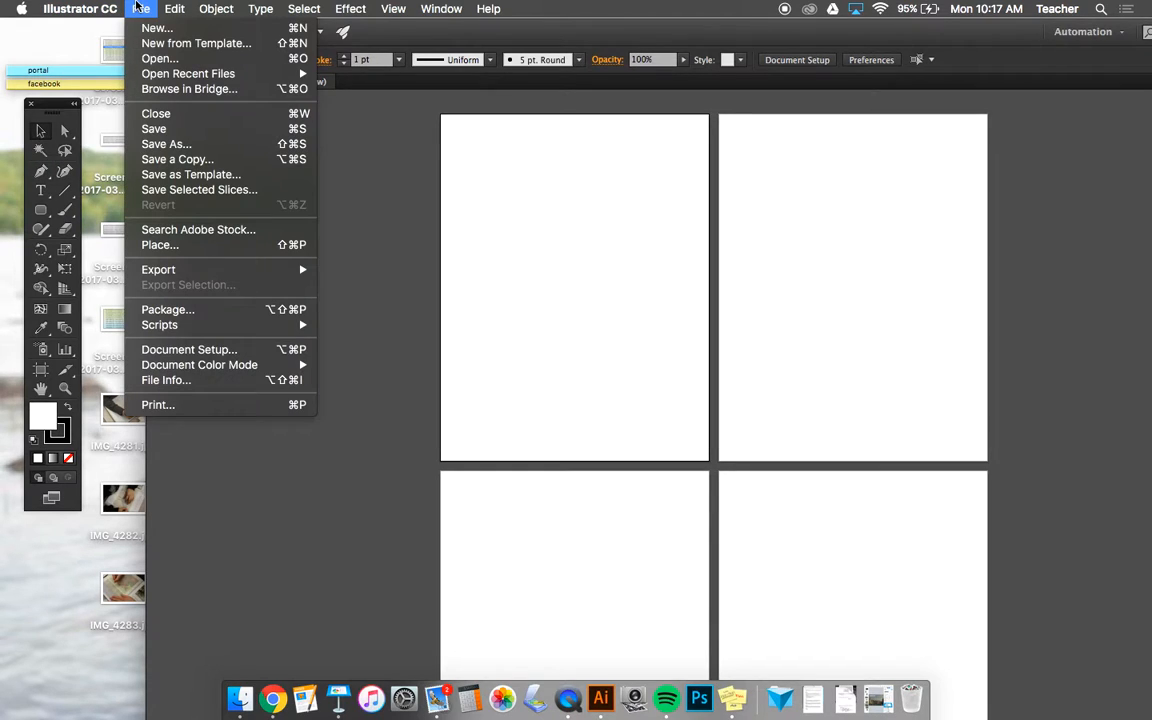
pyautogui.moveTo(141, 72)
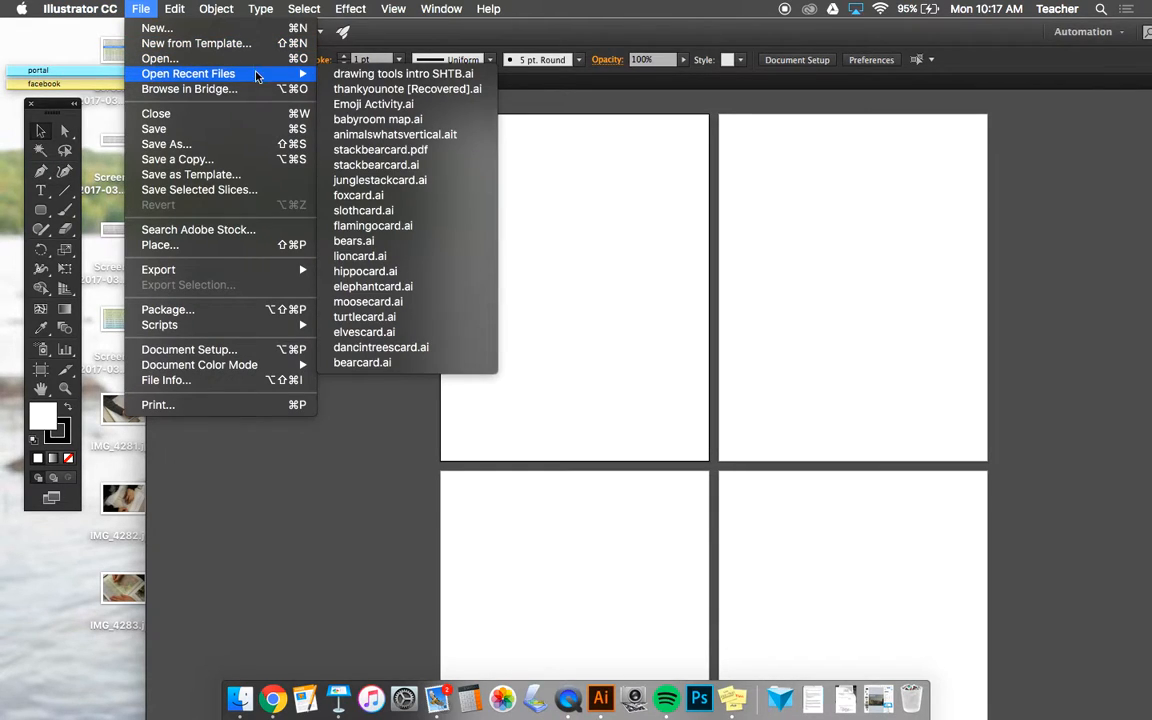
pyautogui.click(378, 75)
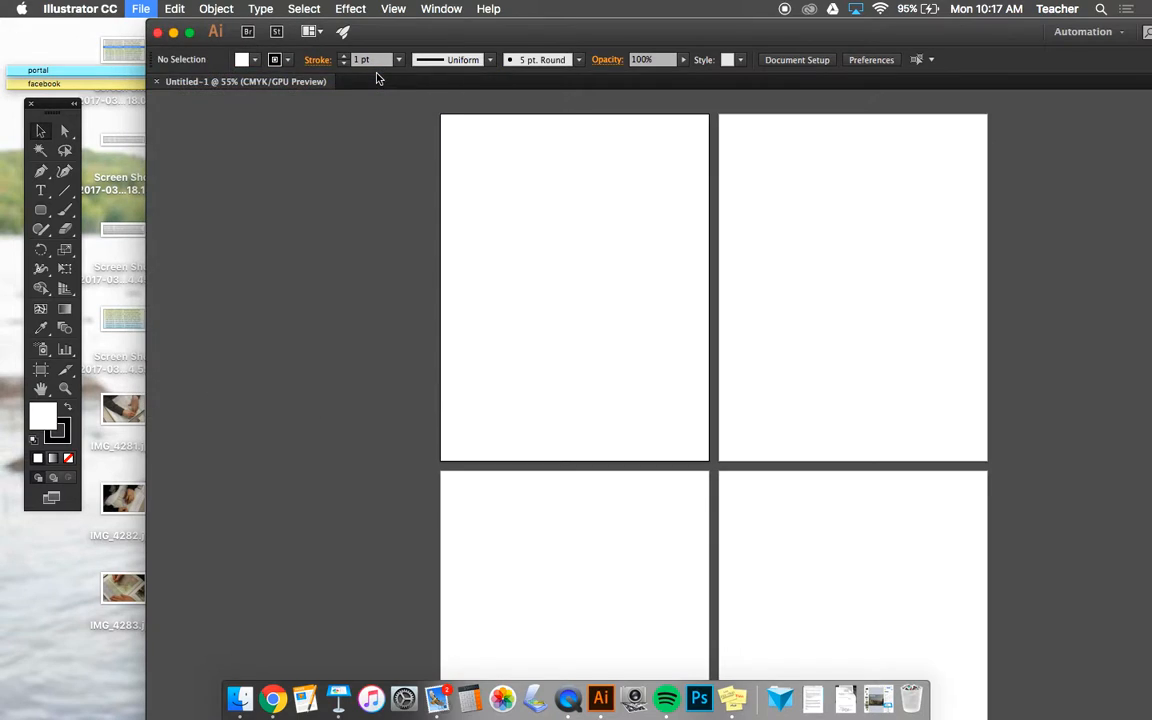
pyautogui.scroll(-4, 462, 272)
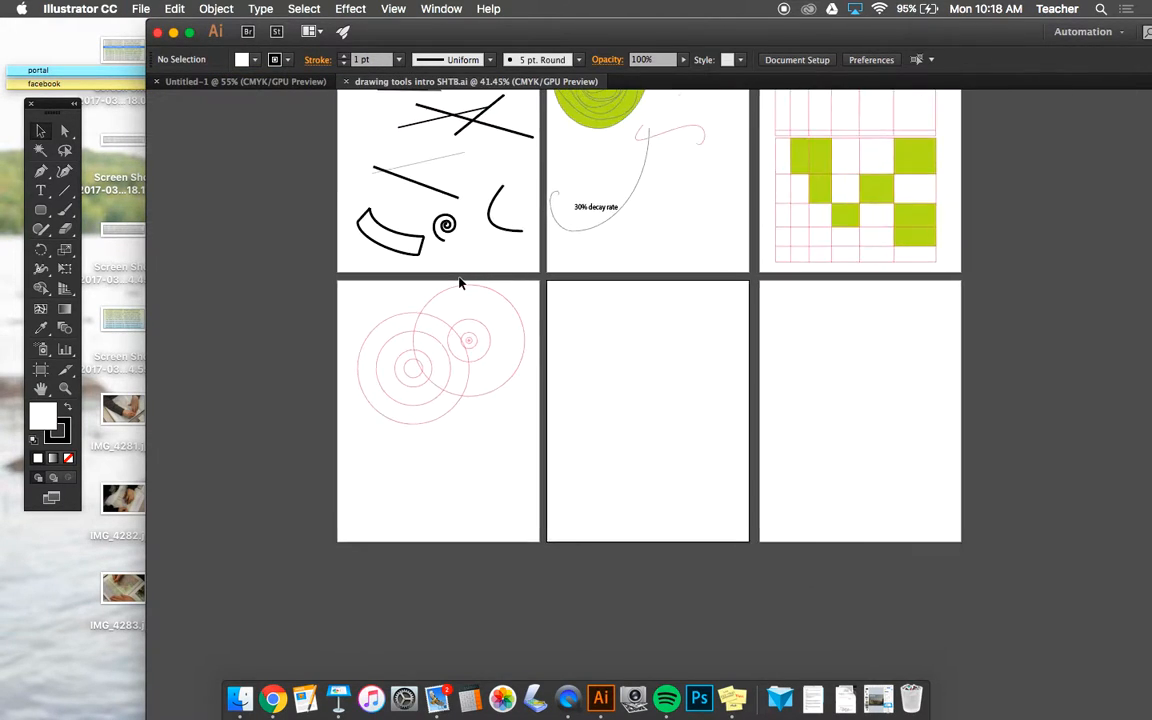
pyautogui.scroll(2, 460, 283)
pyautogui.hscroll(2, 460, 283)
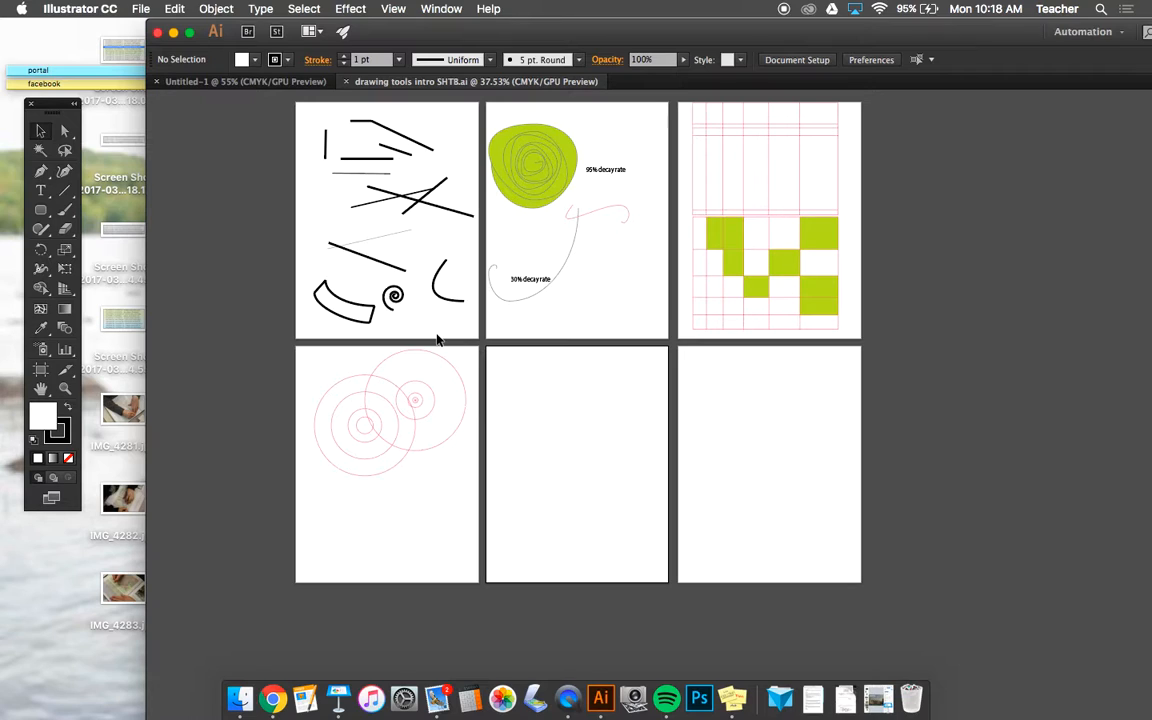
pyautogui.scroll(1, 437, 340)
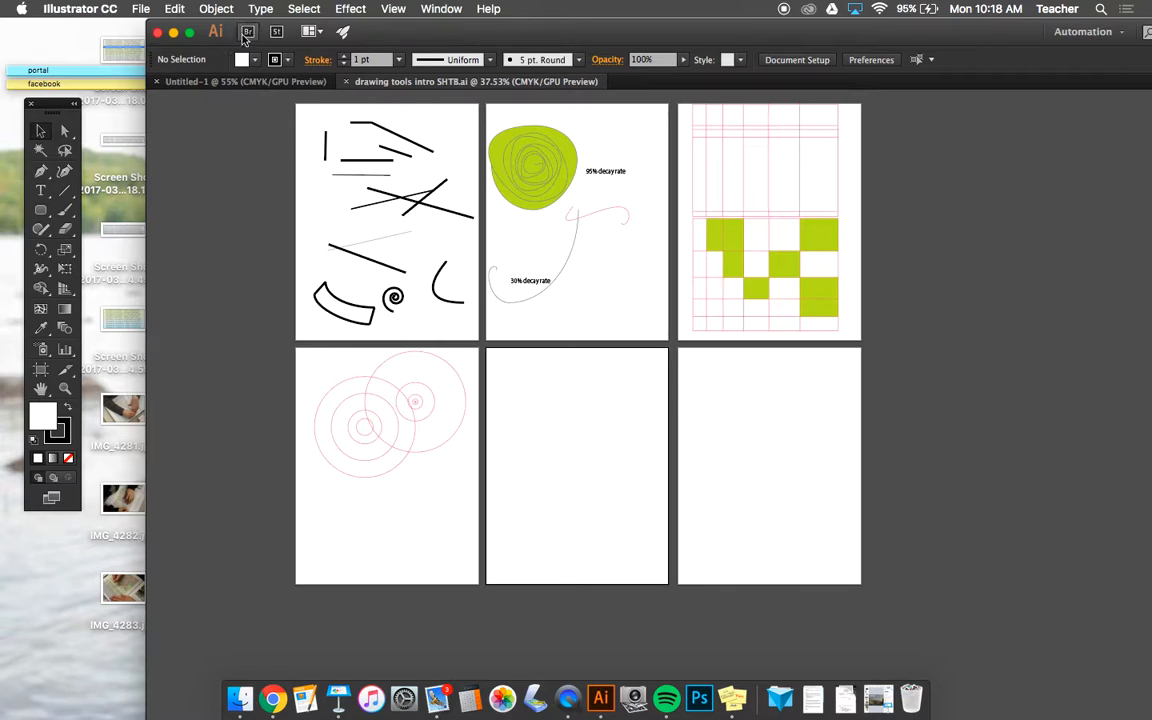
# - Maximize the application window and move the floating toolbox slightly lower, clear of the control bar
pyautogui.doubleClick(434, 28)
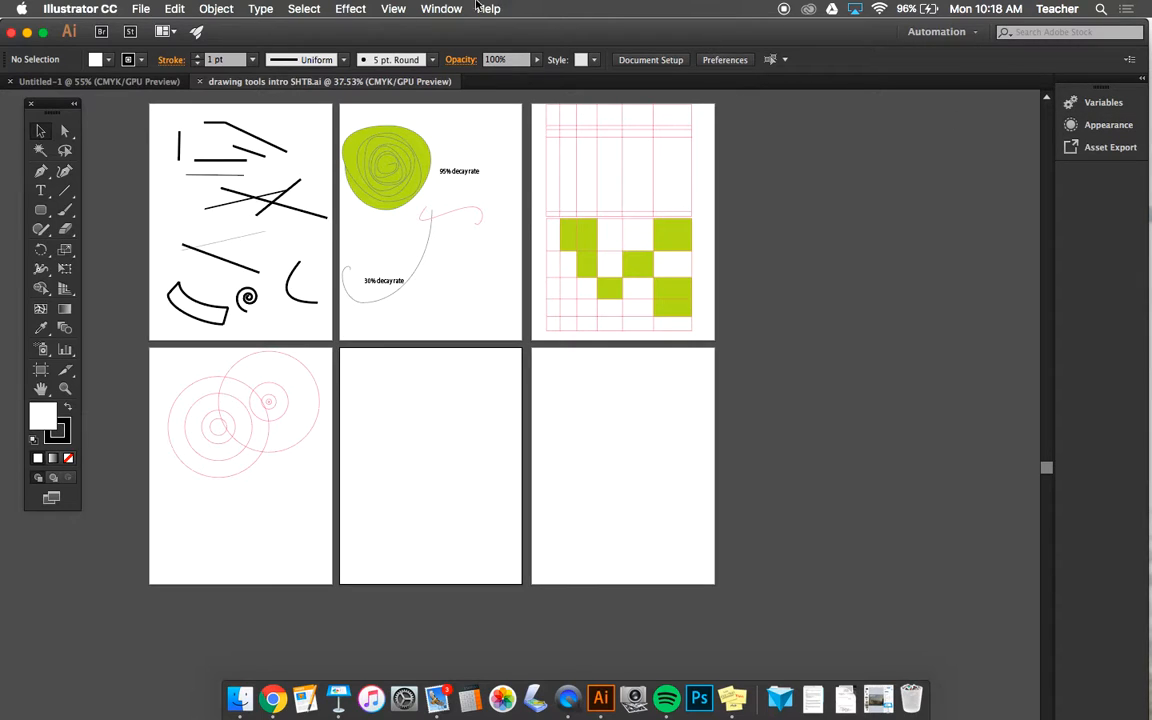
pyautogui.click(436, 10)
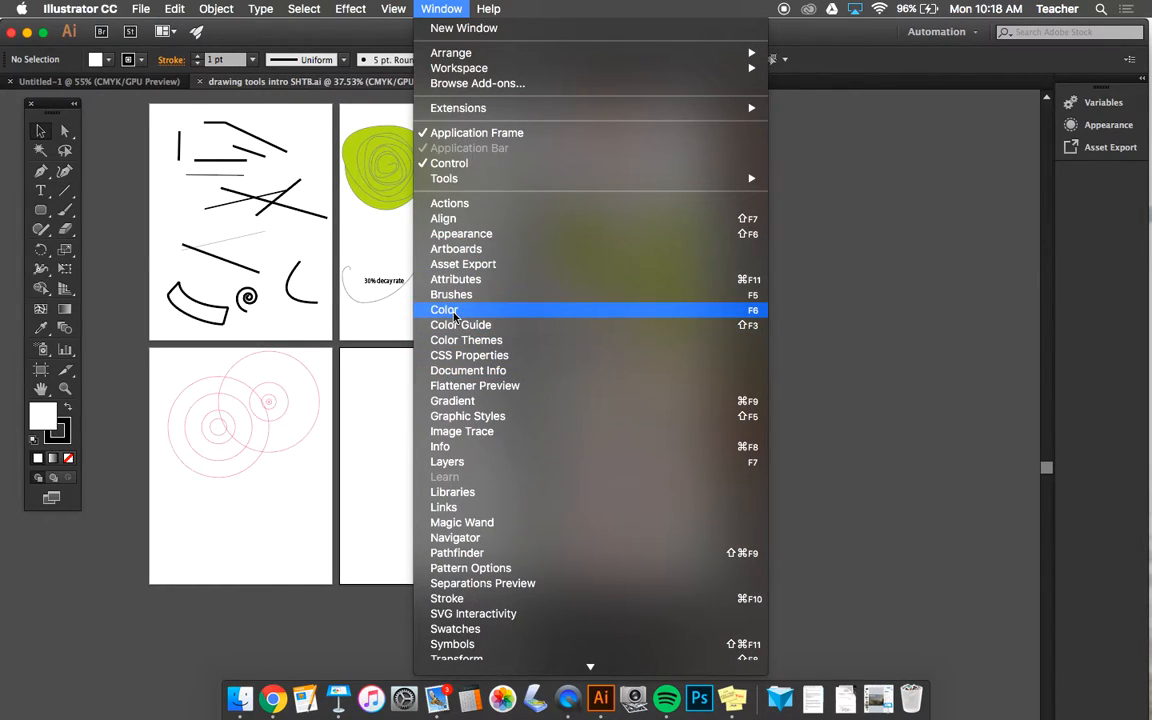
pyautogui.click(437, 8)
pyautogui.moveTo(50, 104); pyautogui.dragTo(43, 126)
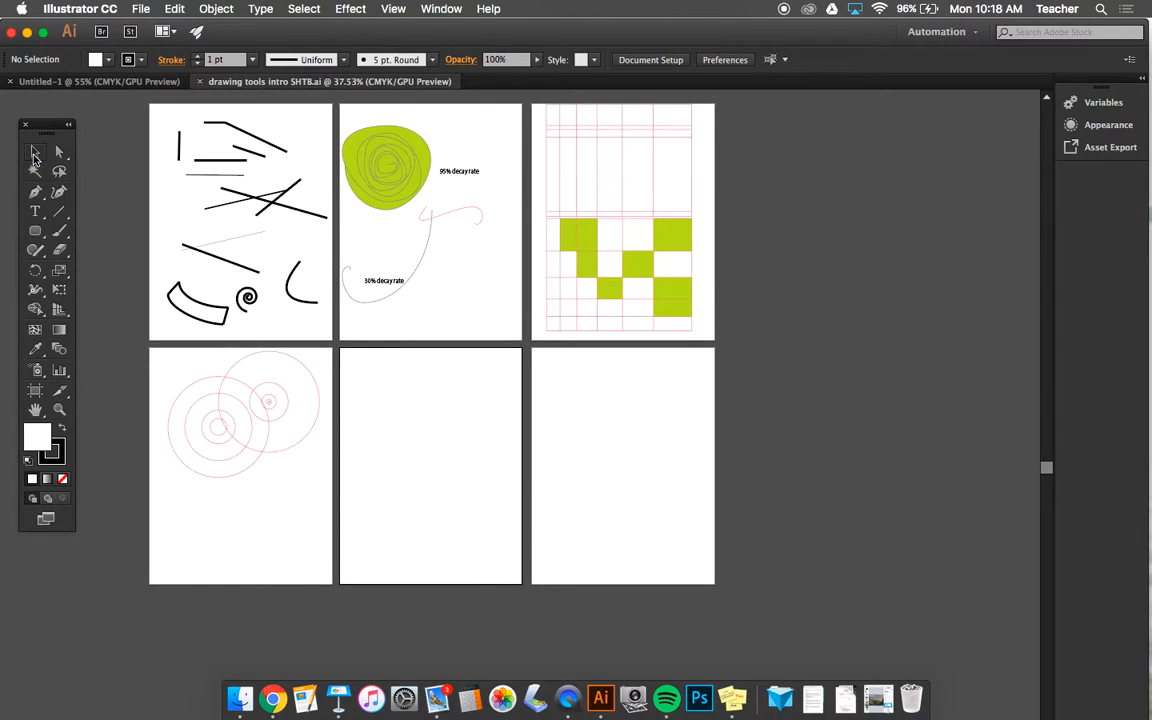
# - Shorten the upper diagonal line on the first artboard with the Selection tool, then deselect it
pyautogui.click(34, 151)
pyautogui.click(219, 123)
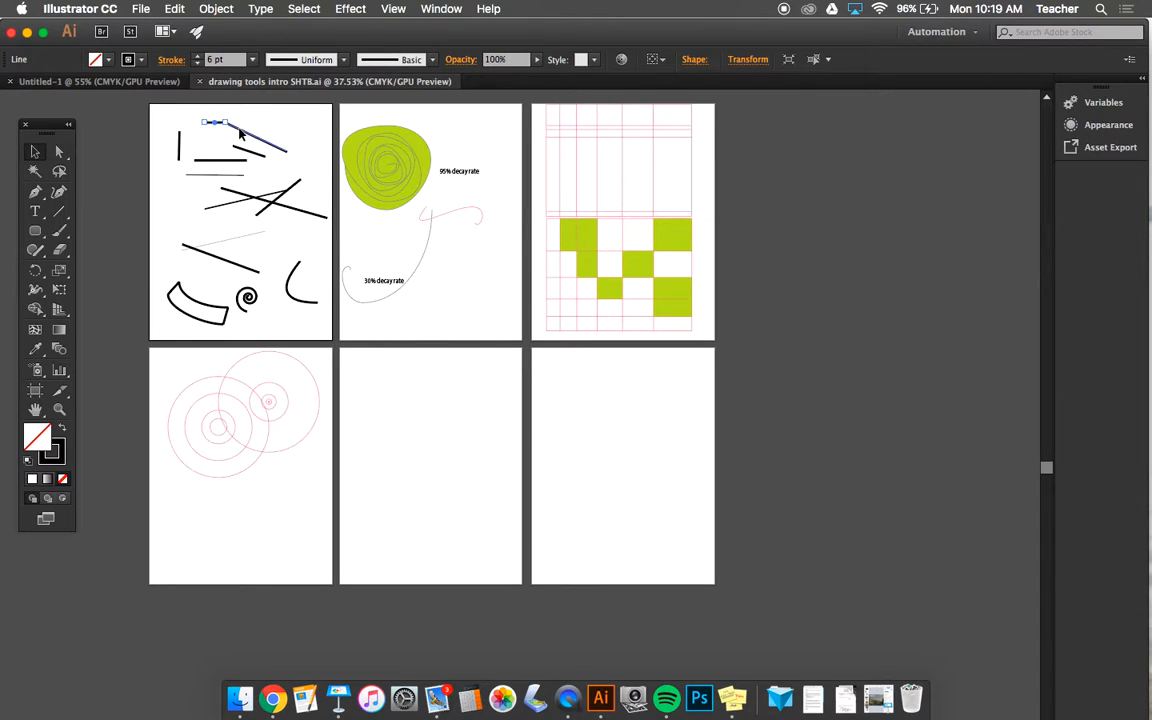
pyautogui.moveTo(219, 123); pyautogui.dragTo(264, 150)
pyautogui.click(258, 123)
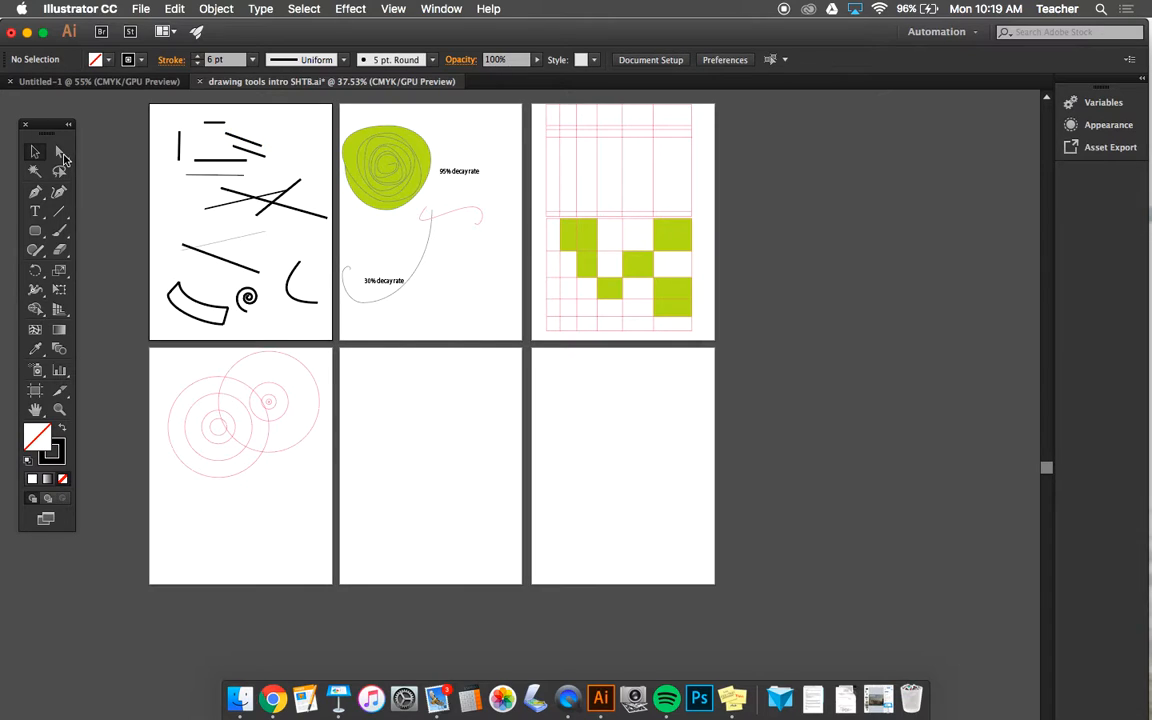
# - Activate the Direct Selection tool and zoom in and out repeatedly around the two empty artboards
pyautogui.click(60, 153)
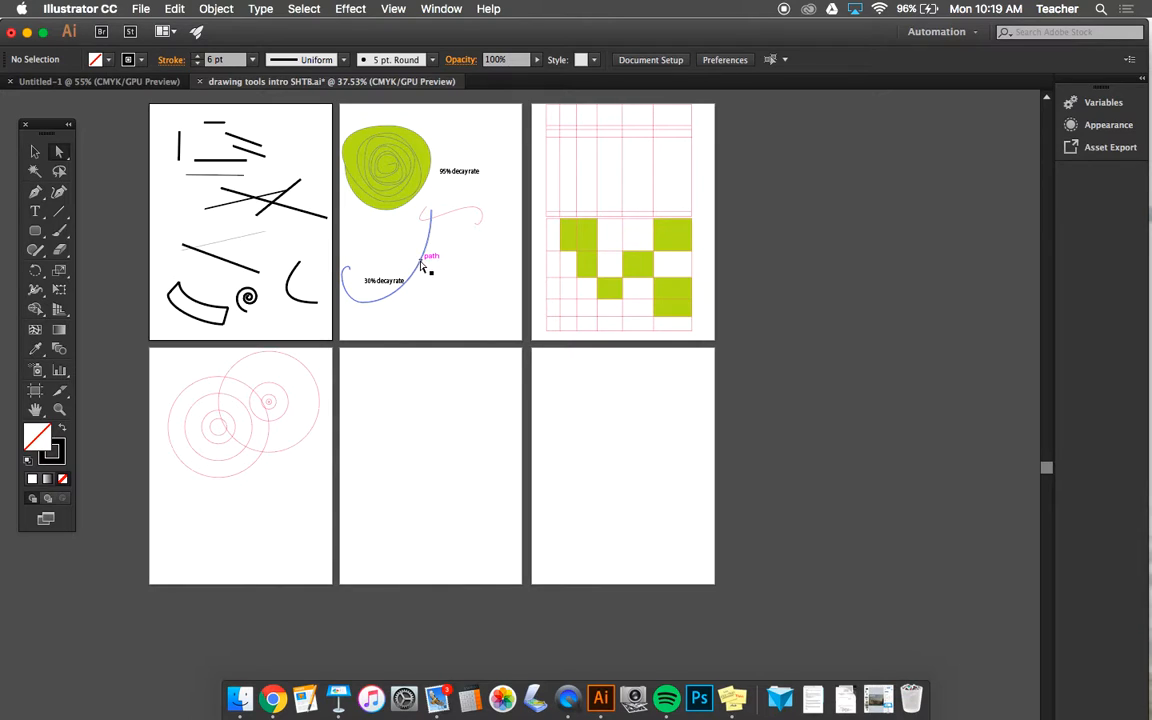
pyautogui.click(59, 153)
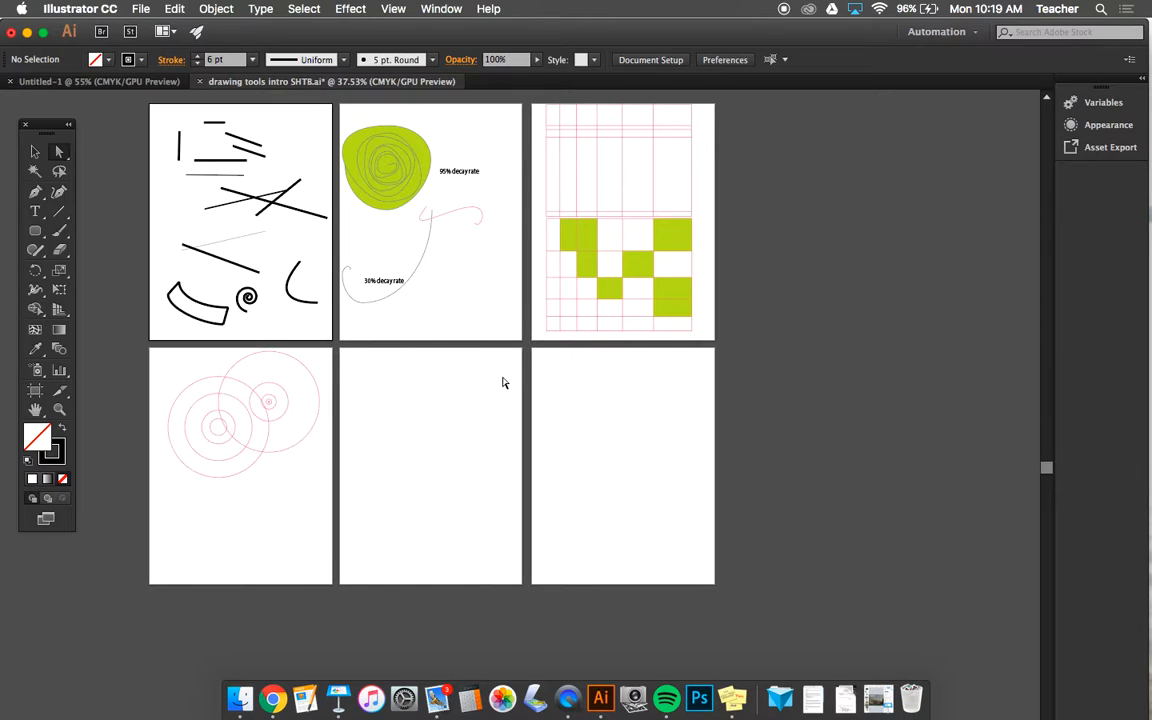
pyautogui.press('super+equal')
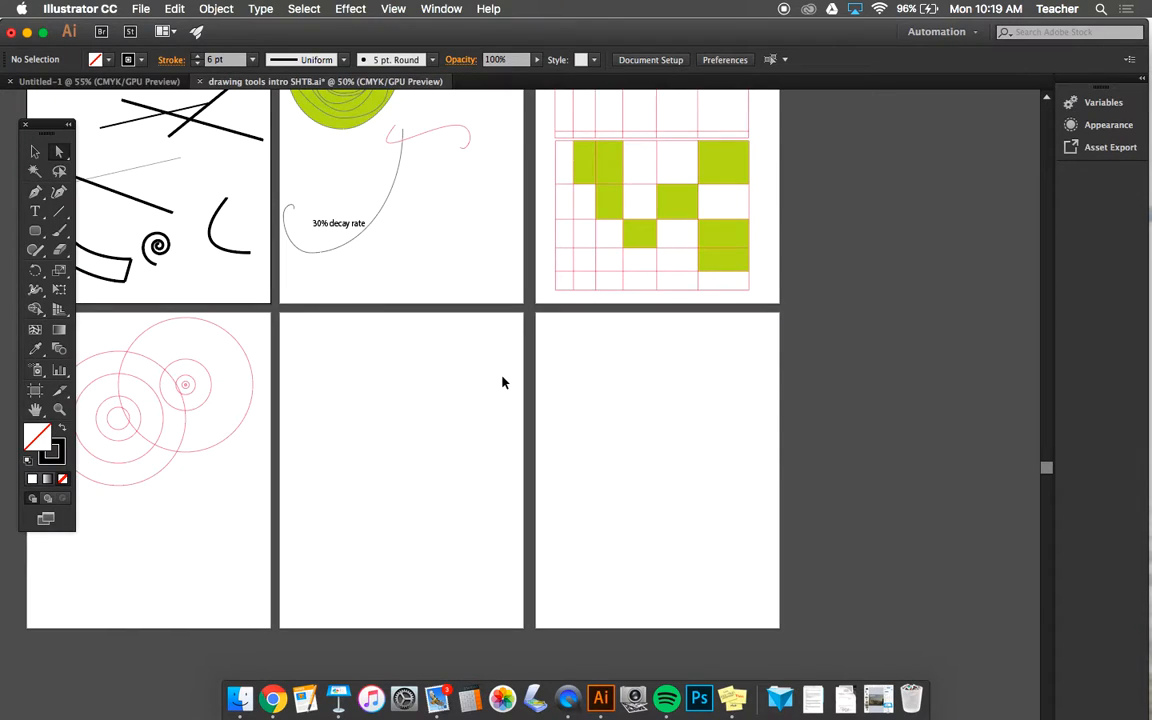
pyautogui.press('super+equal')
pyautogui.press('super+equal')
pyautogui.press('super+equal')
pyautogui.press('super+equal')
pyautogui.press('super+equal')
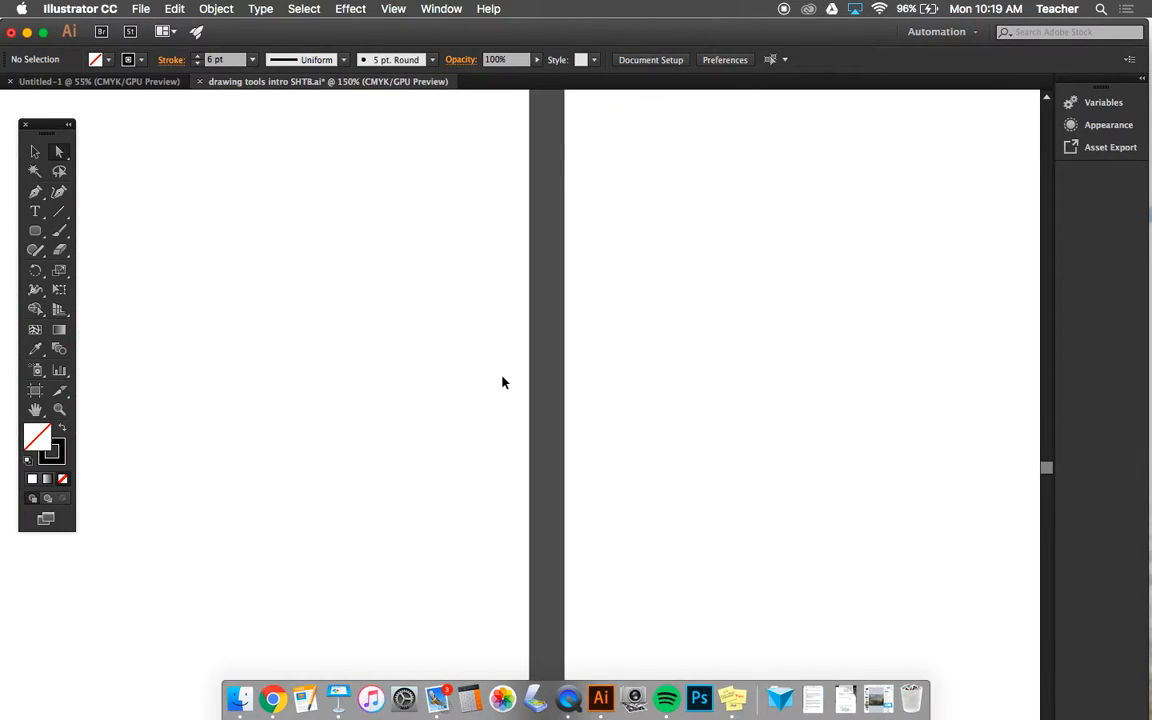
pyautogui.press('super+equal')
pyautogui.press('super+equal')
pyautogui.press('super+equal')
pyautogui.press('super+equal')
pyautogui.press('super+equal')
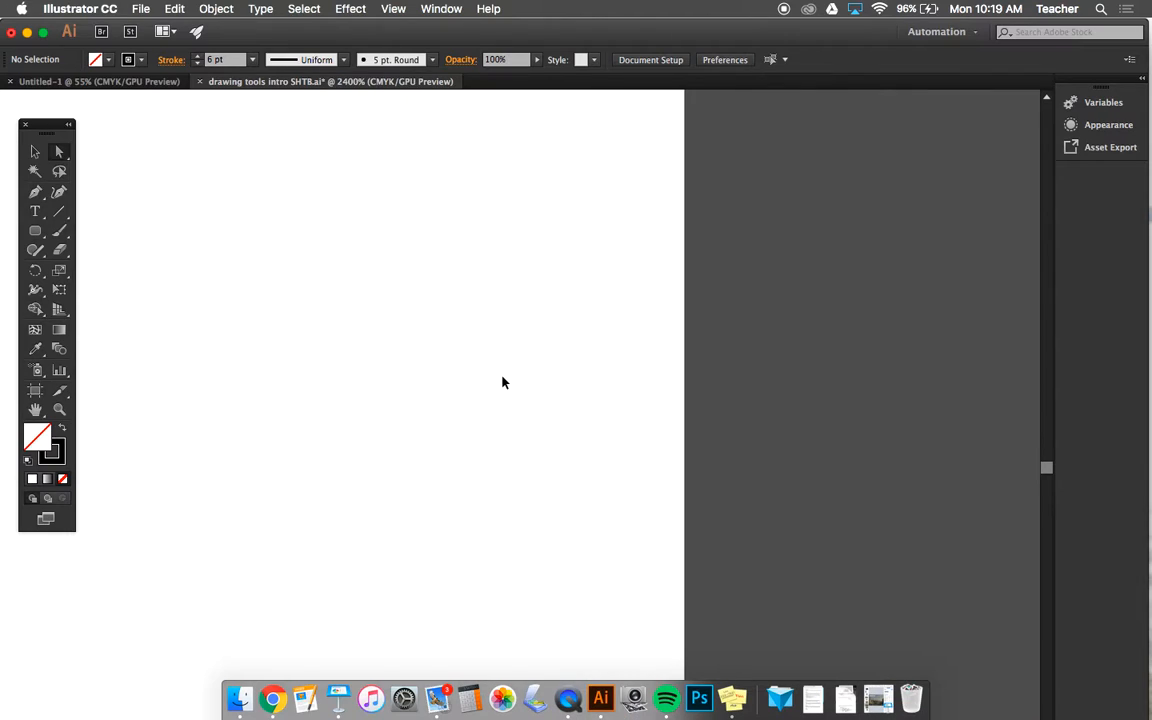
pyautogui.press('super+minus')
pyautogui.press('super+minus')
pyautogui.press('super+minus')
pyautogui.press('super+minus')
pyautogui.press('super+minus')
pyautogui.press('super+minus')
pyautogui.press('super+equal')
pyautogui.press('super+equal')
pyautogui.press('super+equal')
pyautogui.press('super+equal')
pyautogui.press('super+equal')
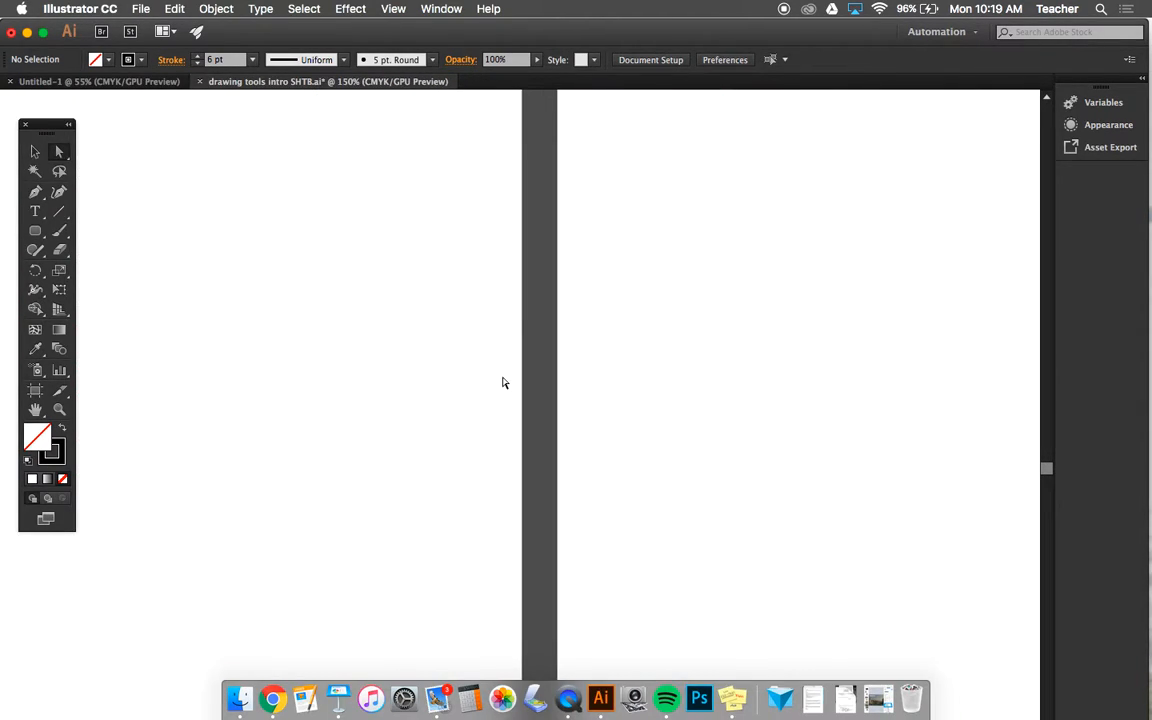
# - Look over the green-filled grid, the decay-rate spirals and the line-drawing artboard at different magnifications
pyautogui.scroll(10, 556, 376)
pyautogui.hscroll(3, 556, 376)
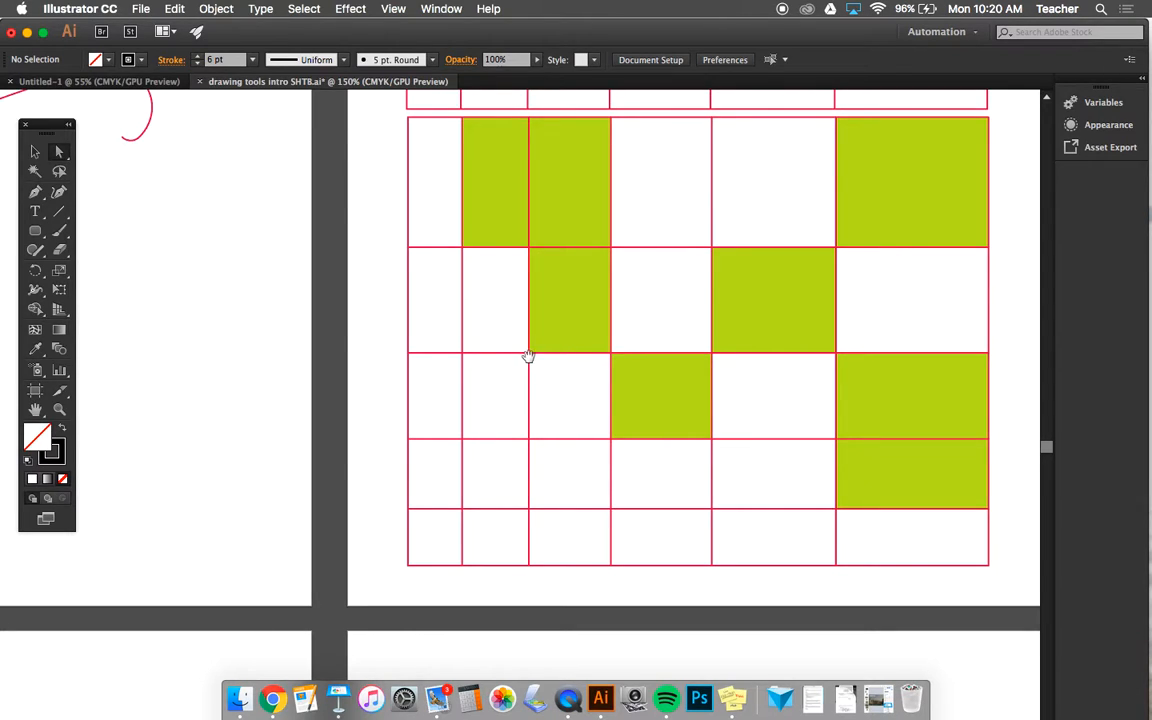
pyautogui.moveTo(509, 391); pyautogui.dragTo(1046, 249)
pyautogui.moveTo(758, 242); pyautogui.dragTo(967, 333)
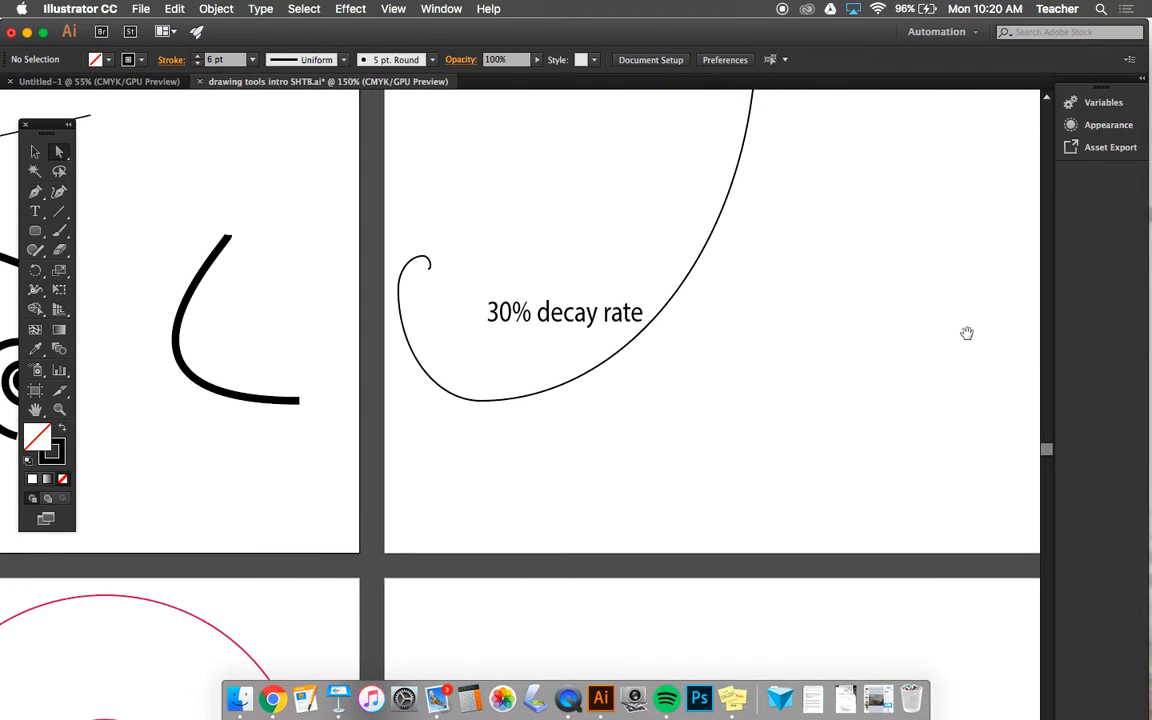
pyautogui.moveTo(635, 301); pyautogui.dragTo(805, 375)
pyautogui.moveTo(357, 370); pyautogui.dragTo(748, 193)
pyautogui.moveTo(600, 282); pyautogui.dragTo(253, 179)
pyautogui.moveTo(409, 324); pyautogui.dragTo(582, 525)
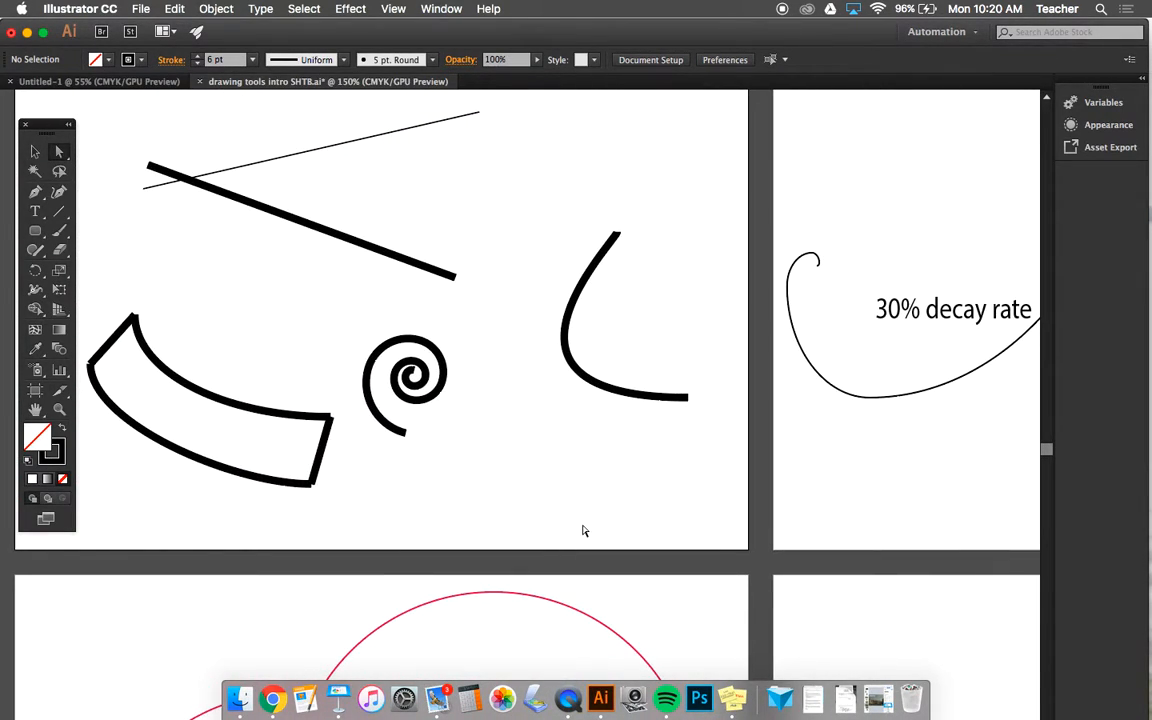
pyautogui.press('super+minus')
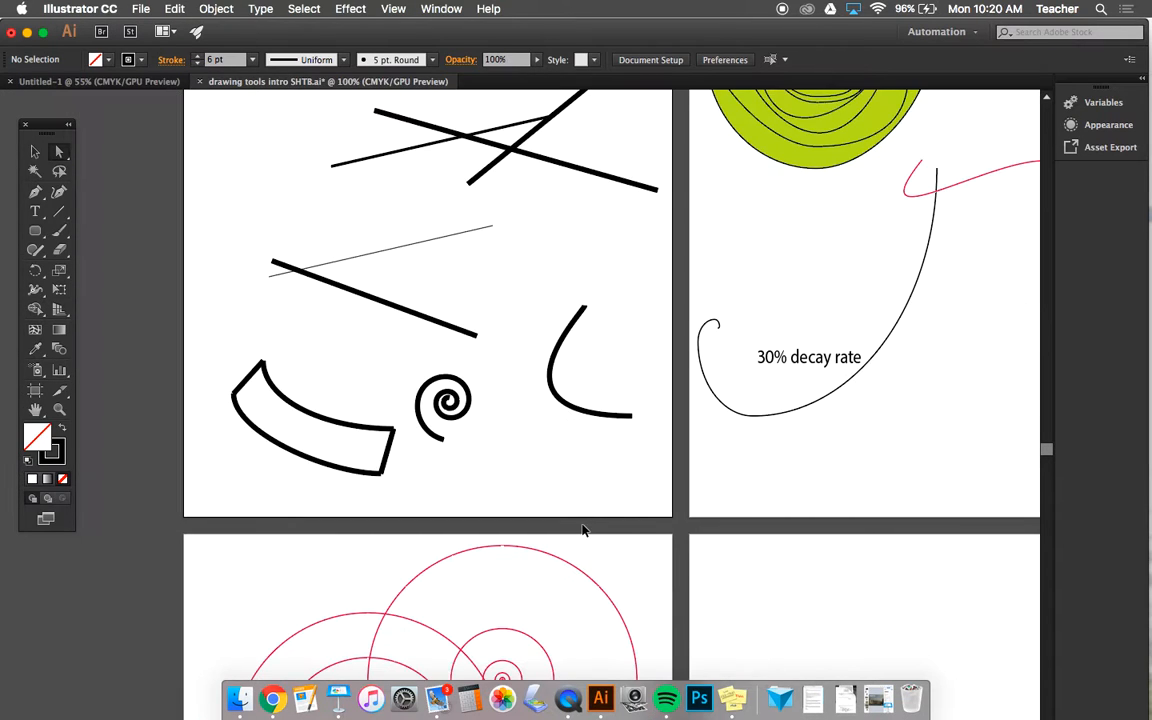
pyautogui.press('super+minus')
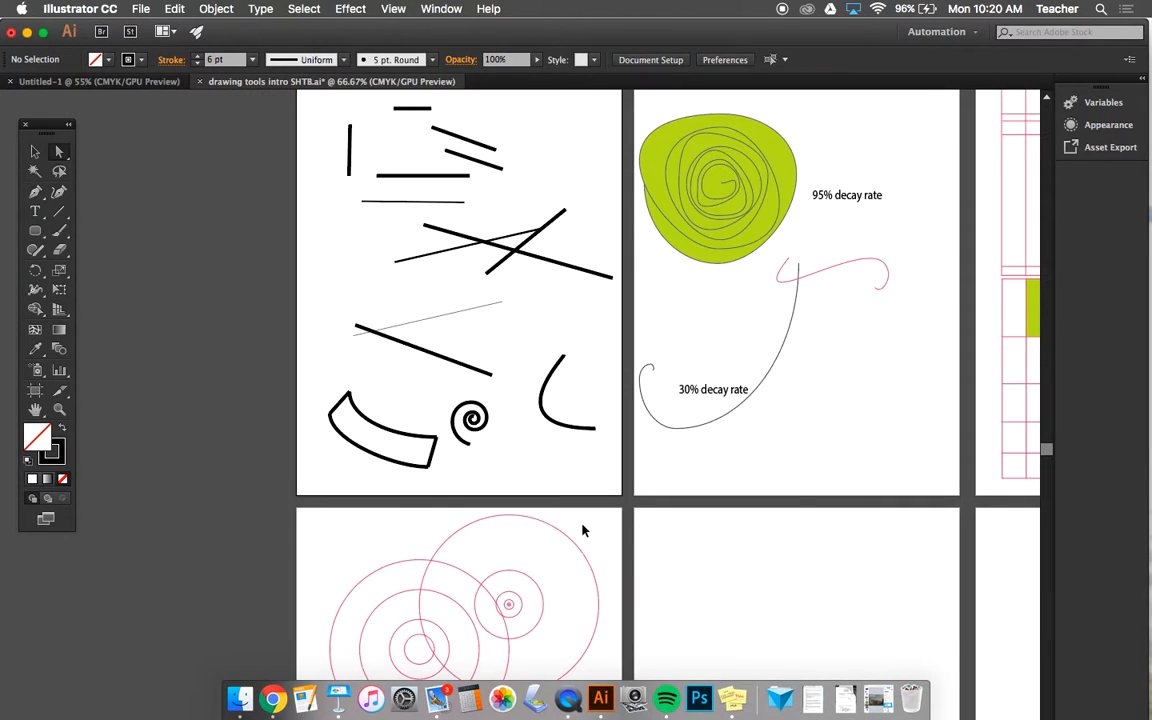
pyautogui.press('super+plus')
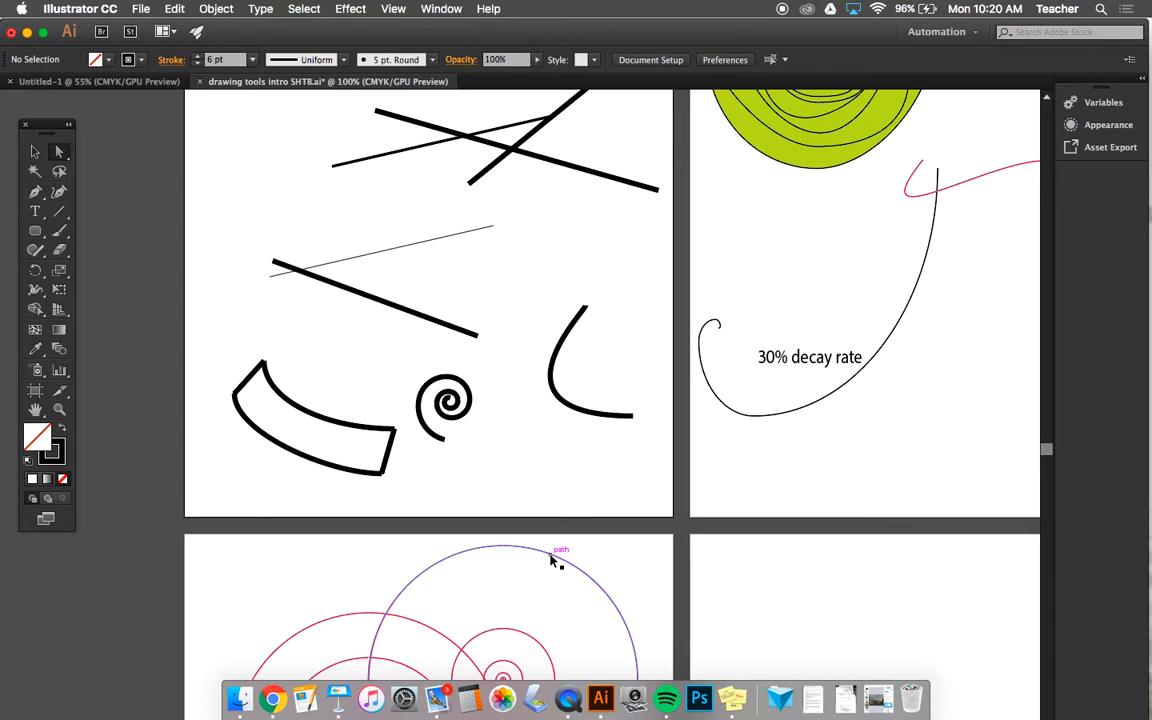
# - Select the upper concentric circle group and compare its bounding box with its anchor points using the Selection and Direct Selection tools
pyautogui.click(548, 552)
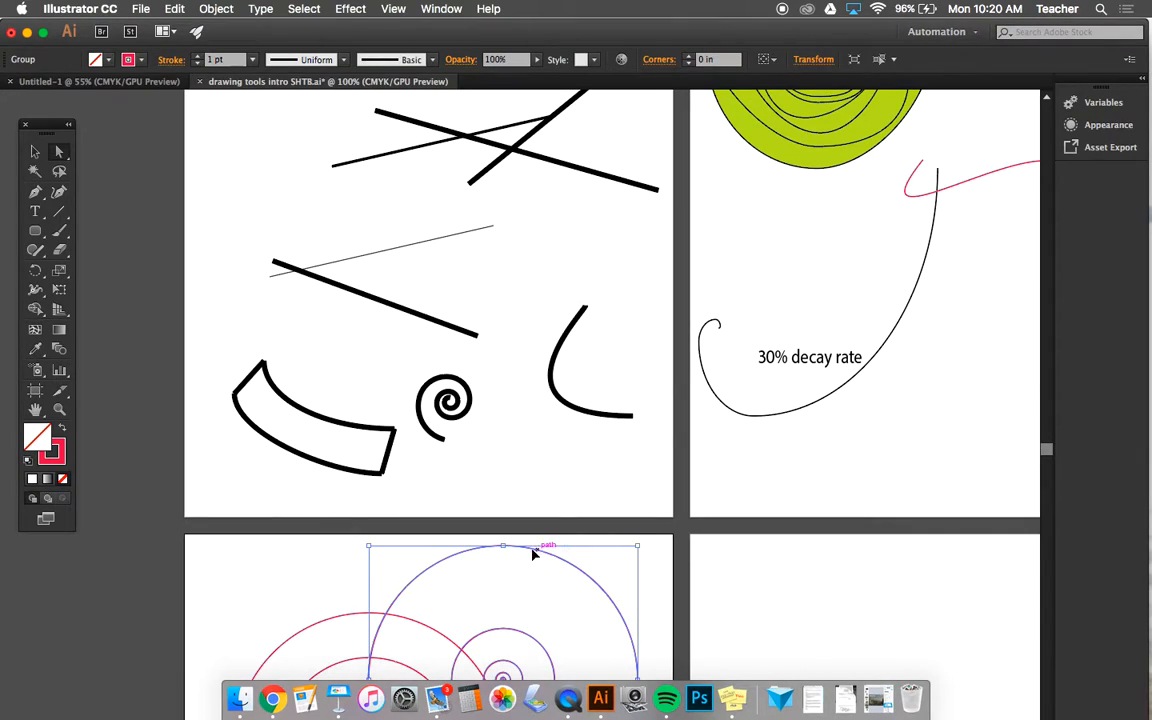
pyautogui.press('a')
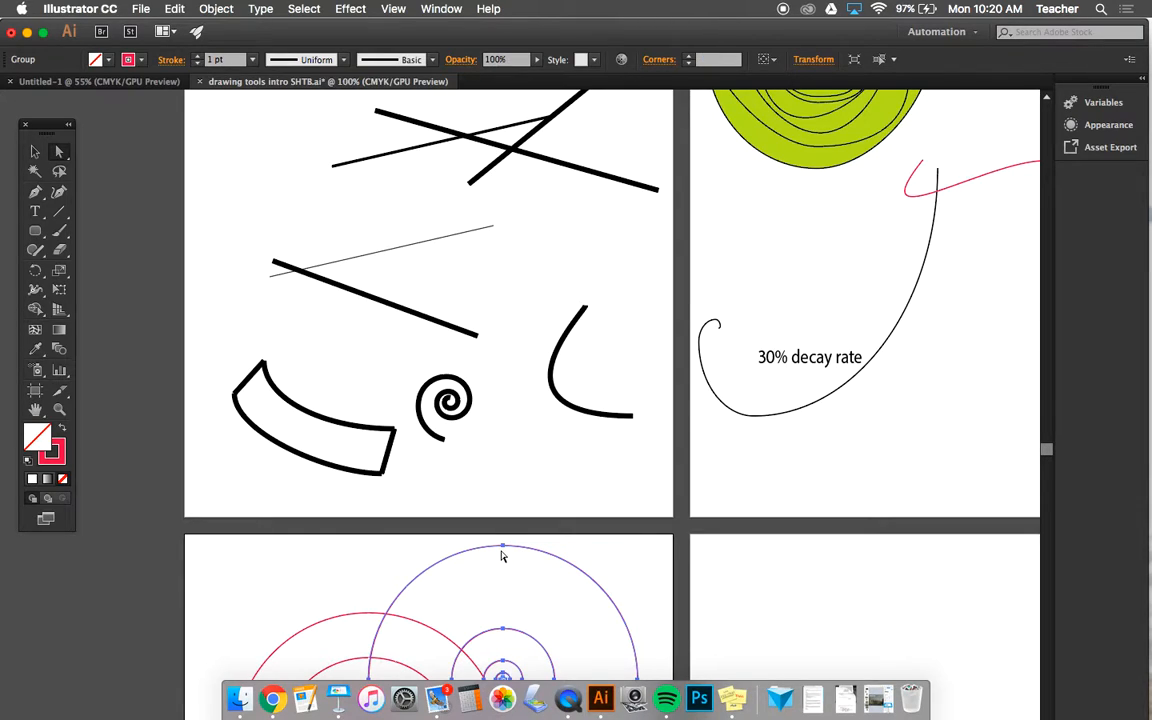
pyautogui.press('v')
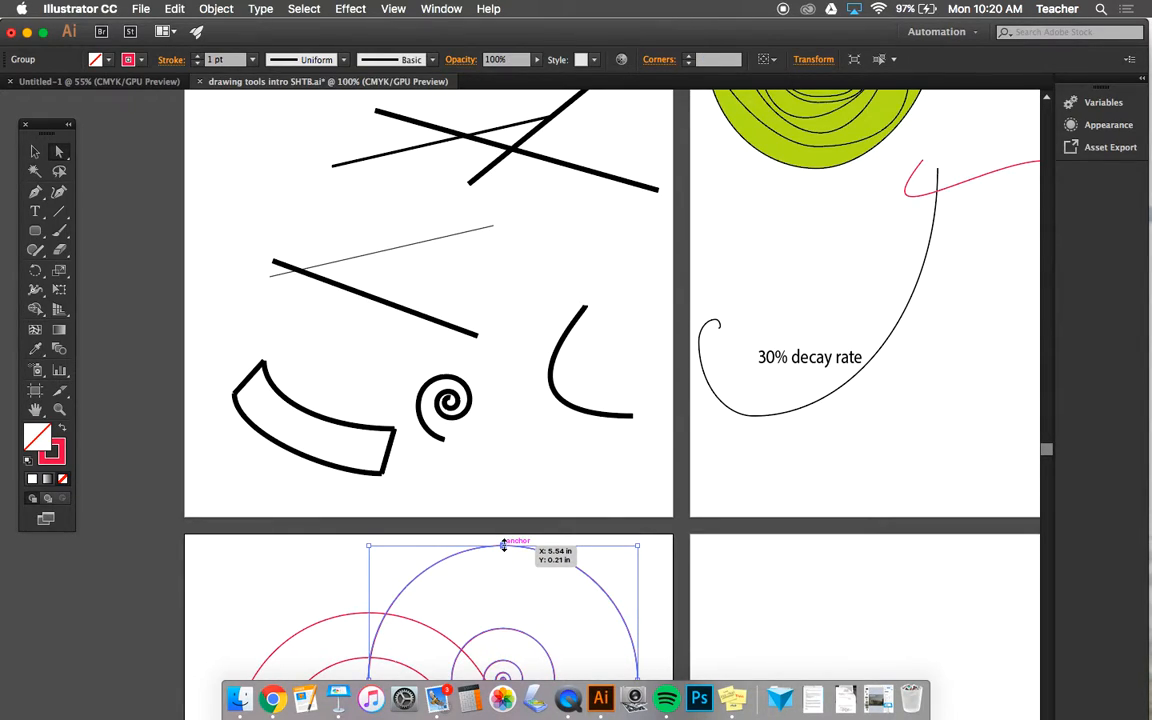
pyautogui.hscroll(-1, 504, 546)
pyautogui.press('a')
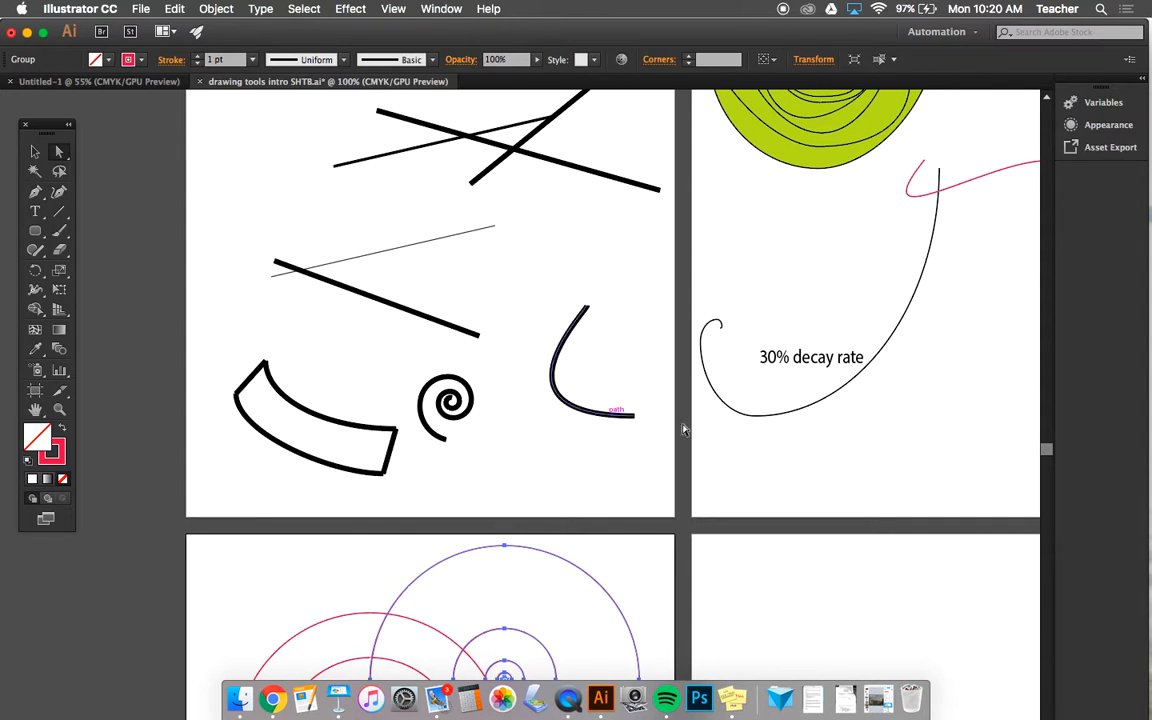
# - Detach the shape tools into a floating palette and place it beside the main toolbox, with the empty artboard in view
pyautogui.scroll(-6, 869, 440)
pyautogui.hscroll(3, 869, 440)
pyautogui.scroll(-3, 869, 440)
pyautogui.hscroll(6, 869, 440)
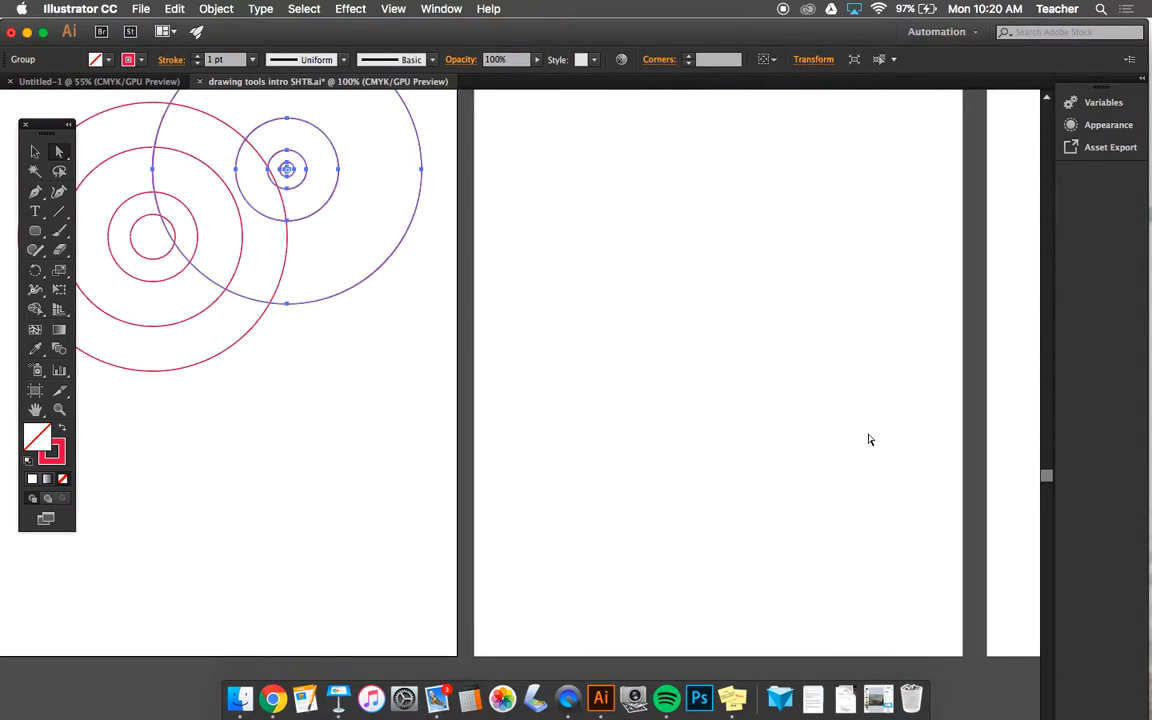
pyautogui.scroll(4, 869, 440)
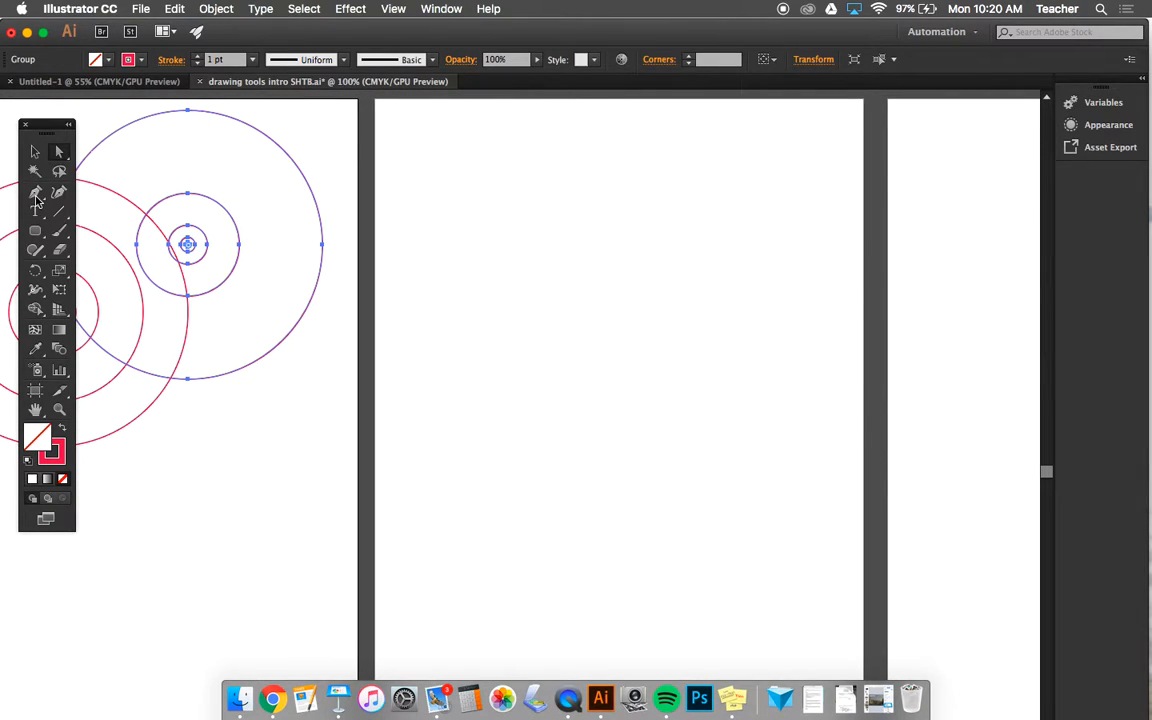
pyautogui.click(37, 232)
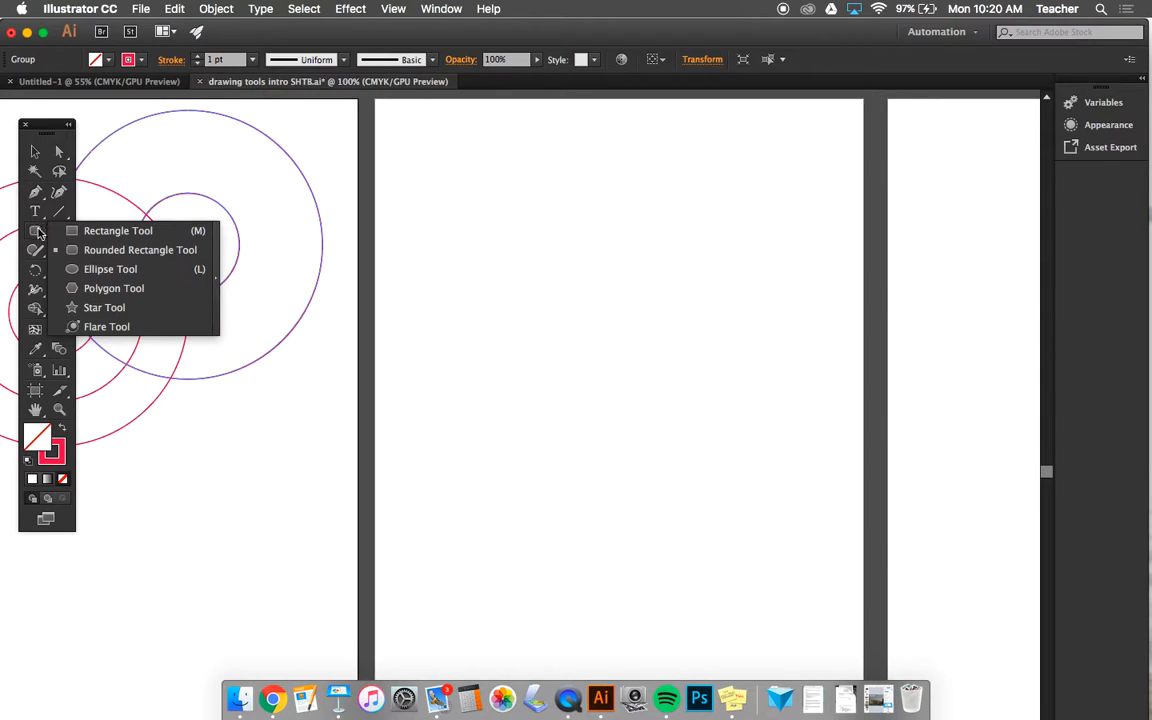
pyautogui.click(33, 238)
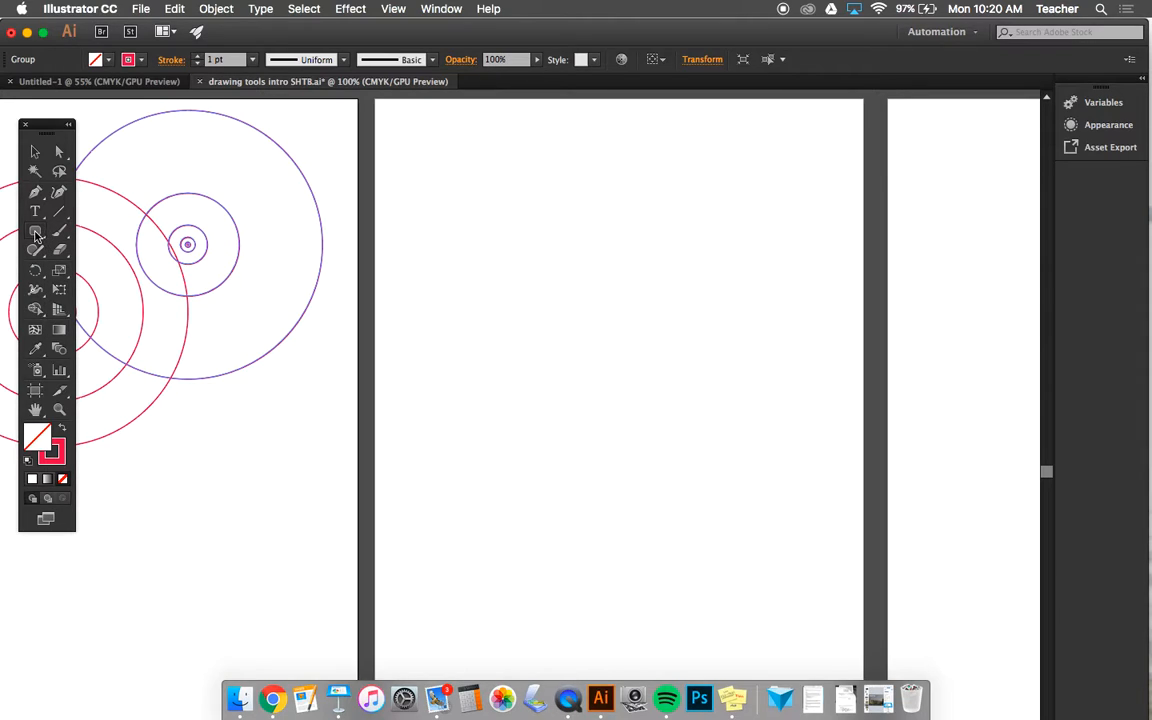
pyautogui.click(35, 235)
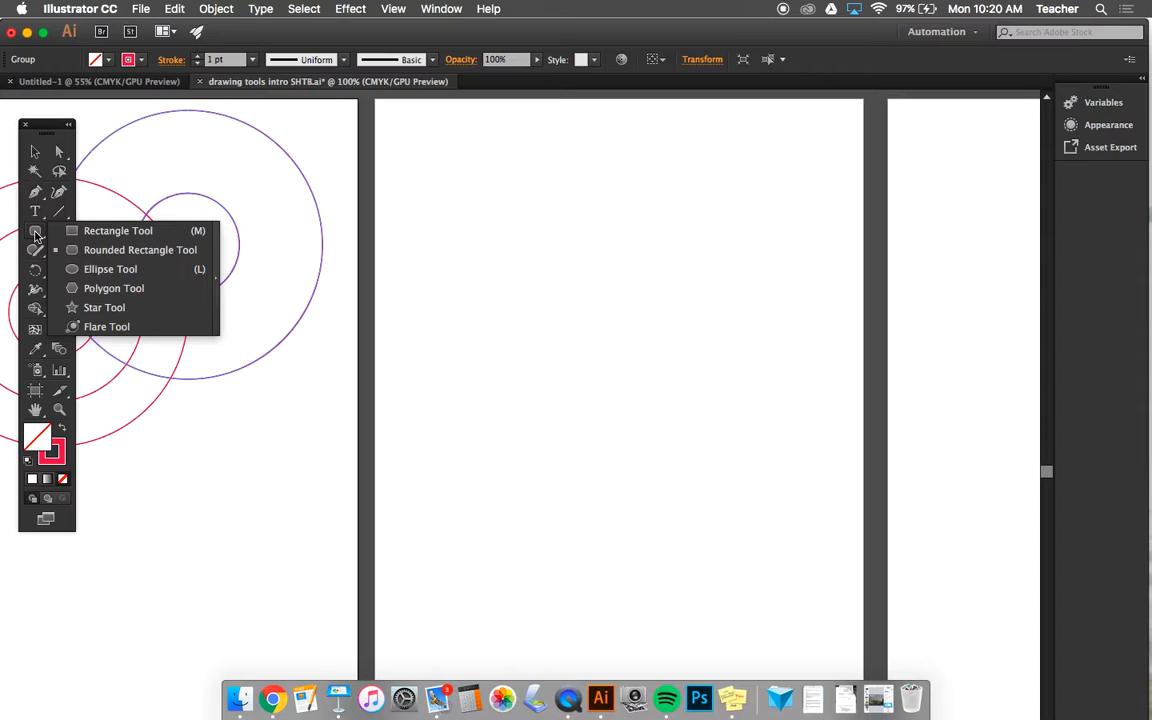
pyautogui.click(215, 297)
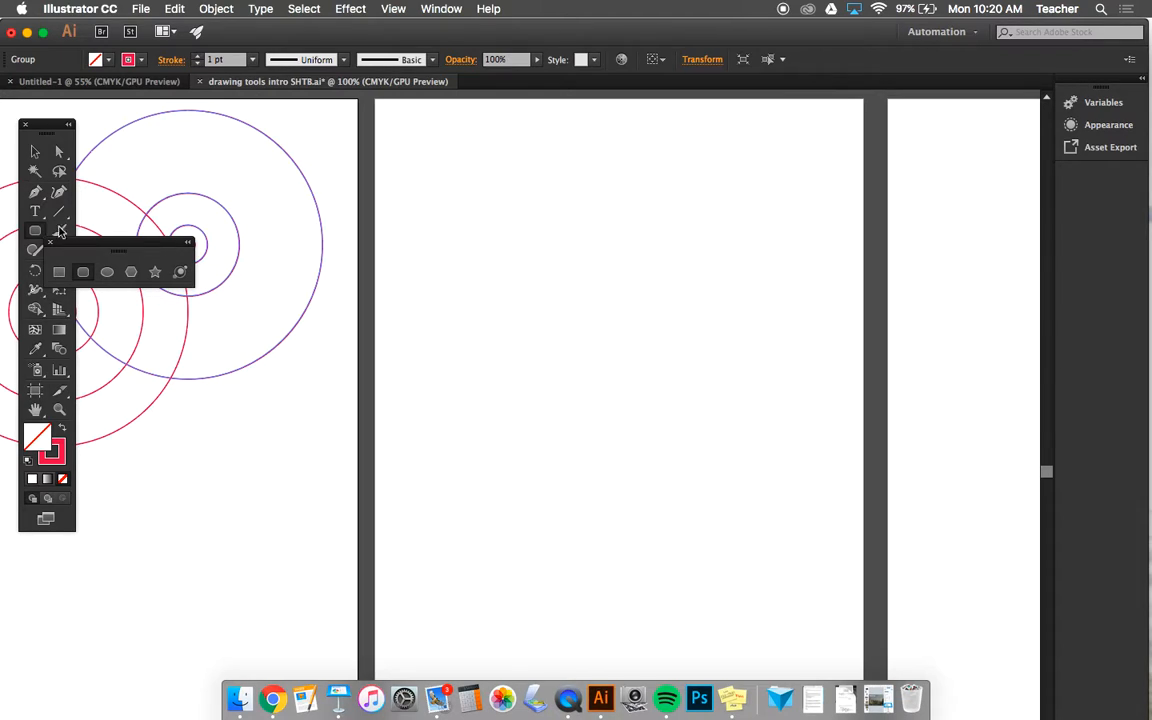
pyautogui.moveTo(68, 253); pyautogui.dragTo(115, 494)
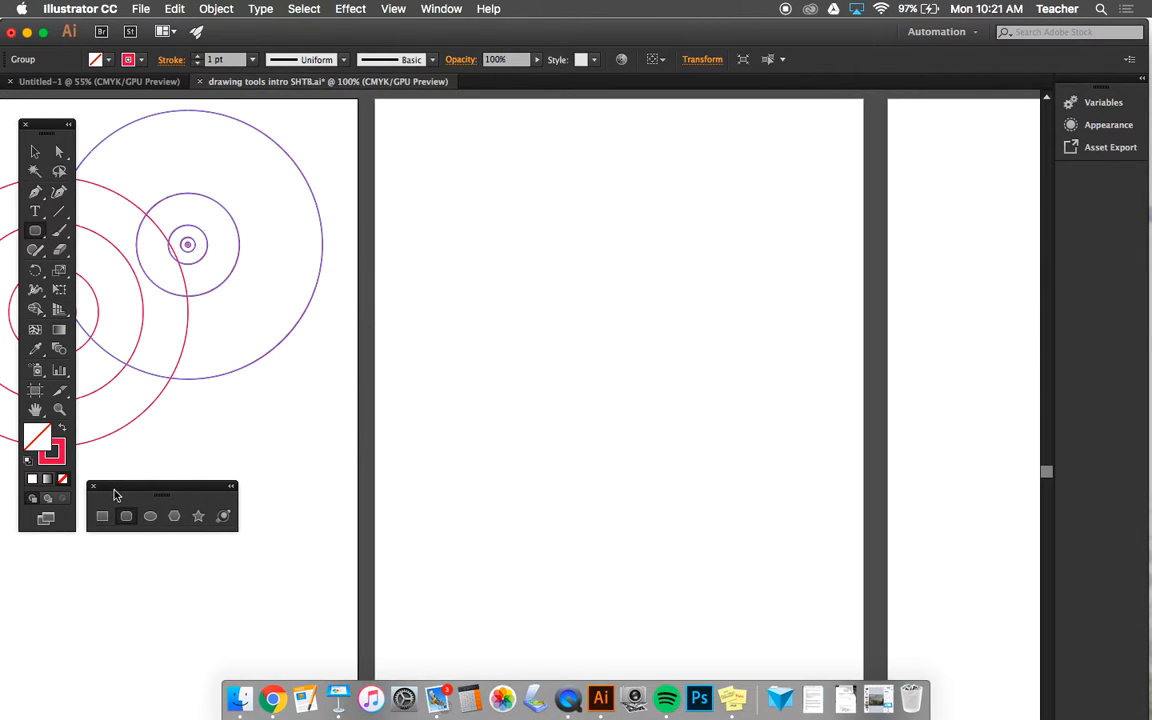
# - Draw a wide rectangle about 4.38 by 0.68 in near the top of the empty artboard and fill it with blue 2041B7
pyautogui.click(102, 516)
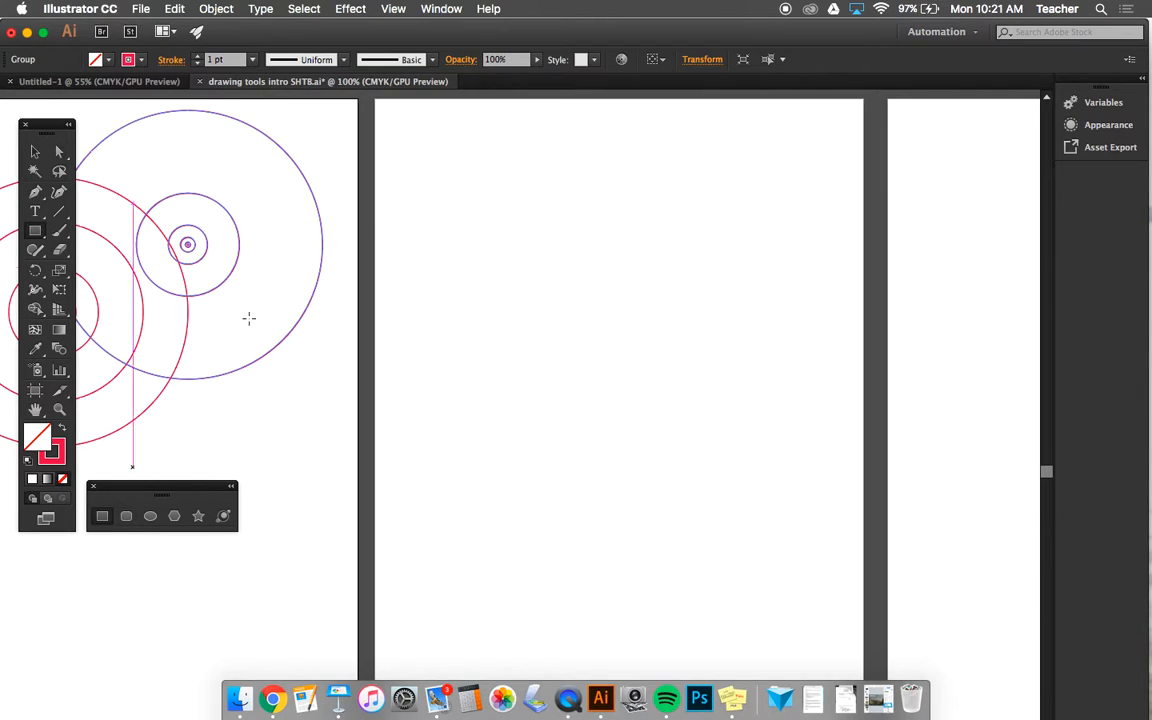
pyautogui.moveTo(423, 135)
pyautogui.mouseDown()
pyautogui.moveTo(449, 157)
pyautogui.moveTo(427, 175)
pyautogui.moveTo(530, 193)
pyautogui.moveTo(658, 170)
pyautogui.moveTo(694, 114)
pyautogui.moveTo(694, 234)
pyautogui.moveTo(571, 237)
pyautogui.moveTo(400, 331)
pyautogui.moveTo(617, 103)
pyautogui.moveTo(668, 103)
pyautogui.moveTo(717, 476)
pyautogui.moveTo(679, 466)
pyautogui.moveTo(677, 481)
pyautogui.mouseUp()
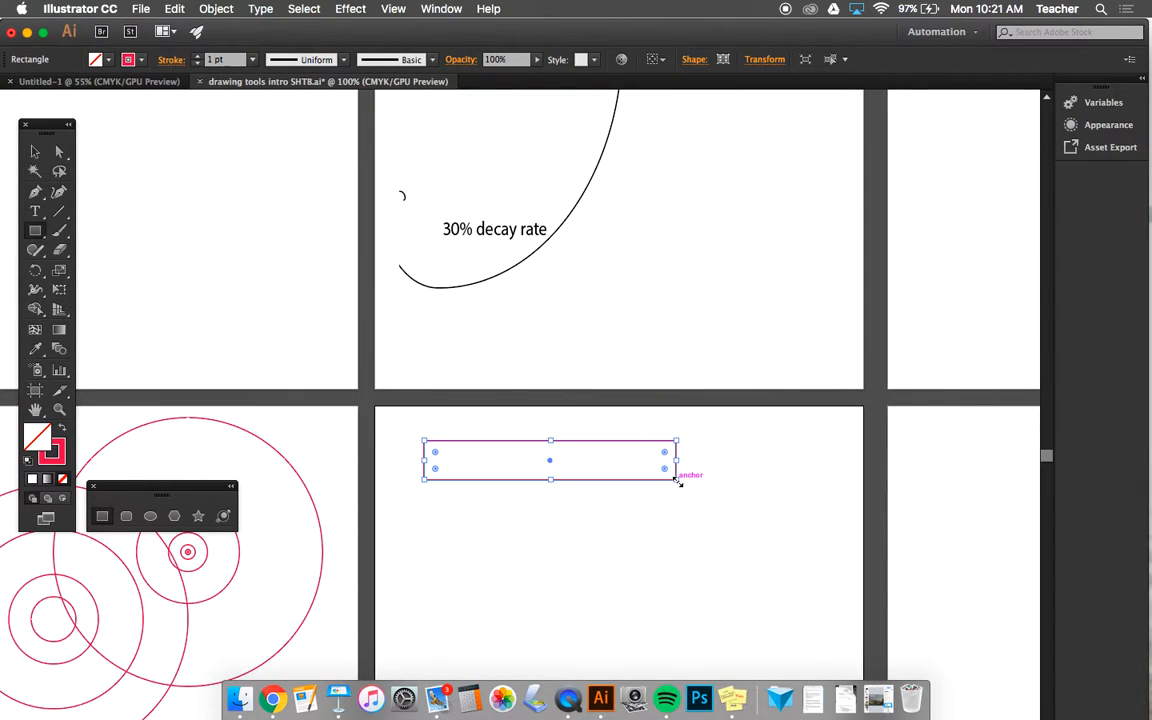
pyautogui.click(53, 438)
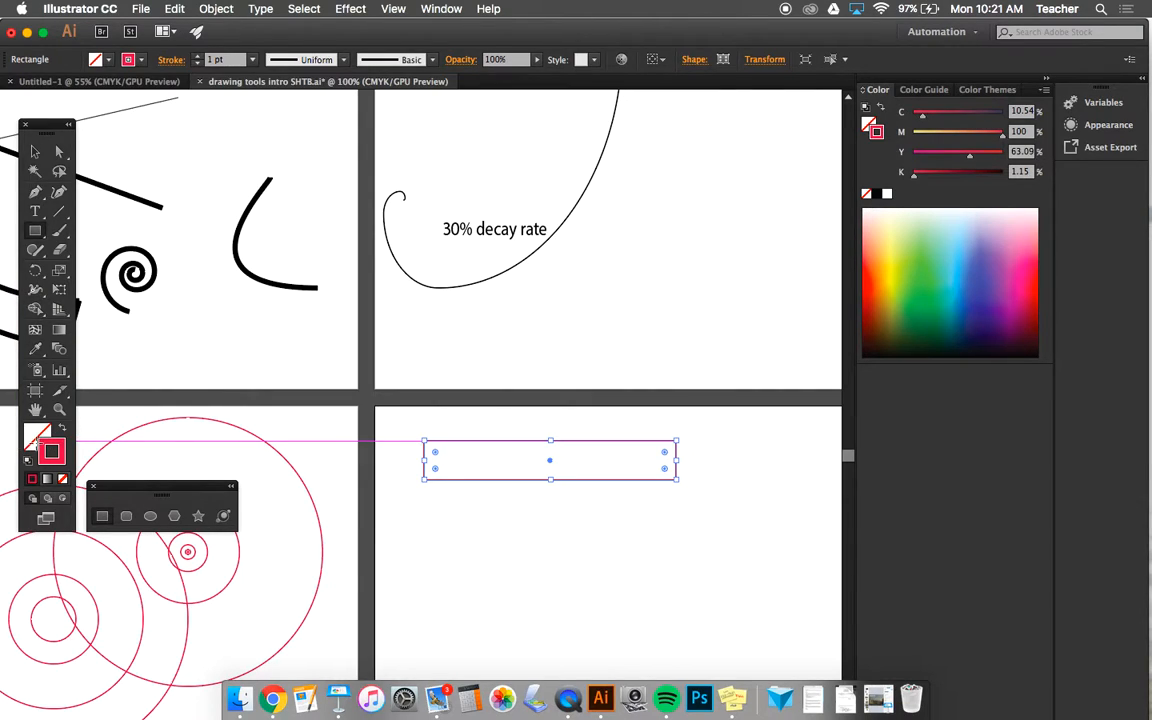
pyautogui.click(30, 434)
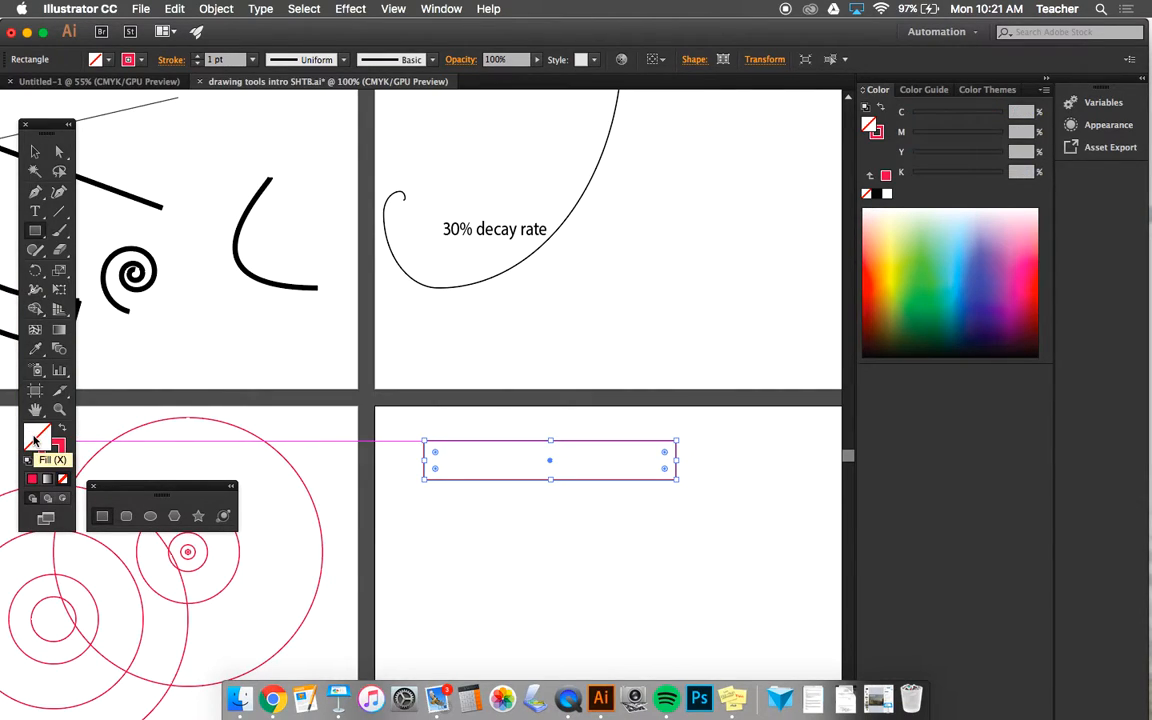
pyautogui.doubleClick(35, 438)
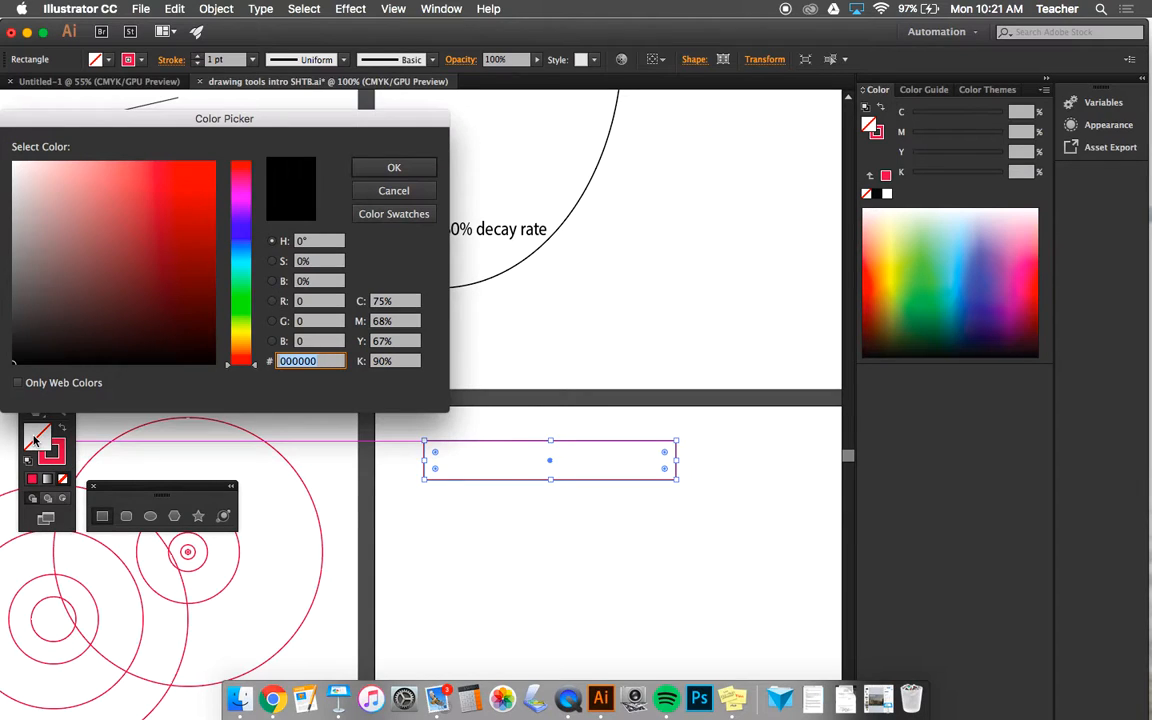
pyautogui.click(240, 236)
pyautogui.click(183, 216)
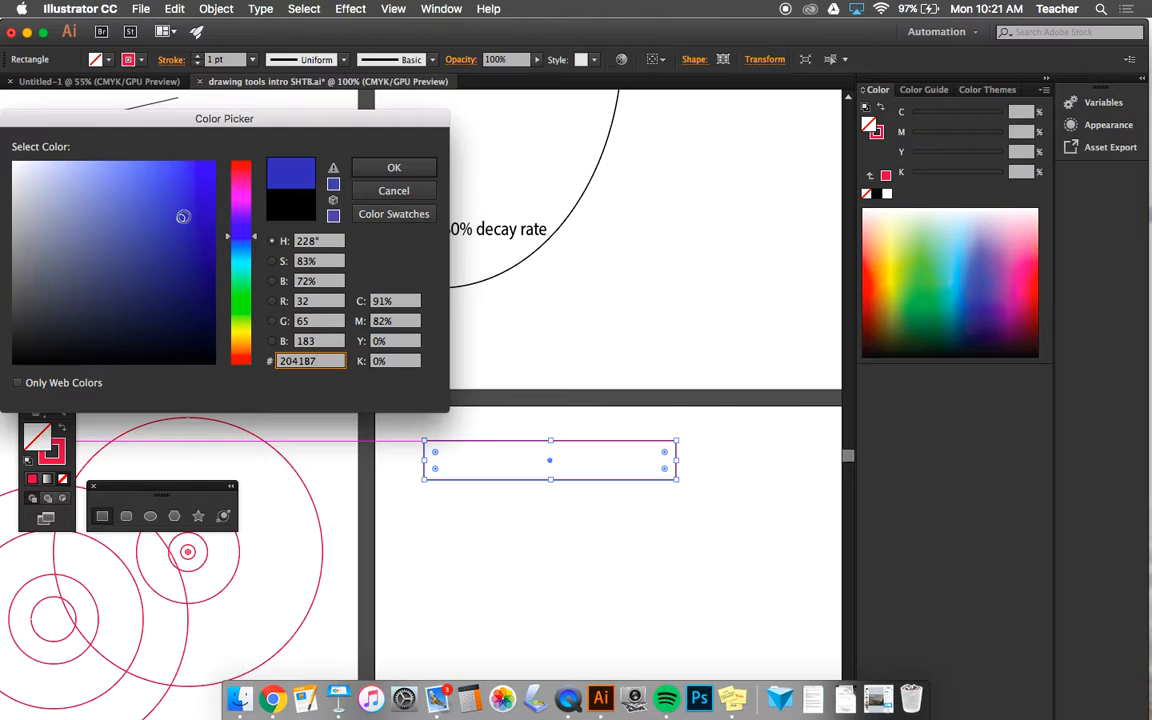
pyautogui.click(397, 169)
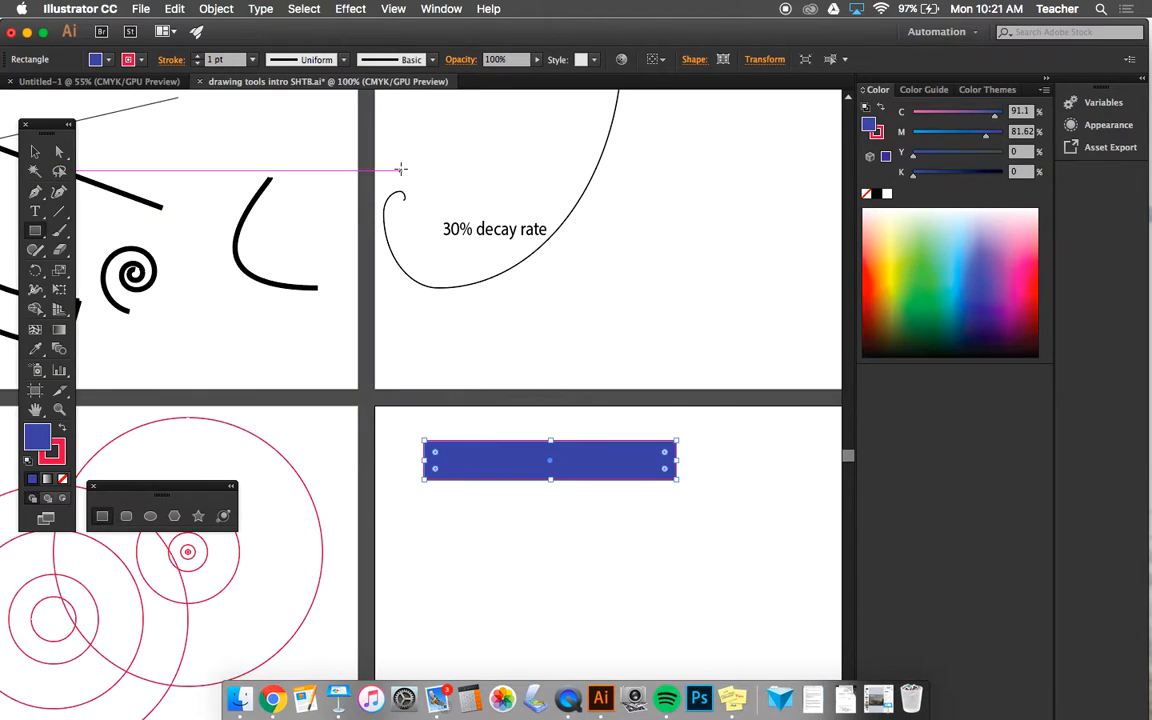
# - Move the blue rectangle toward the artboard's upper-left corner and place a duplicate of it just below
pyautogui.click(34, 153)
pyautogui.moveTo(490, 466); pyautogui.dragTo(453, 444)
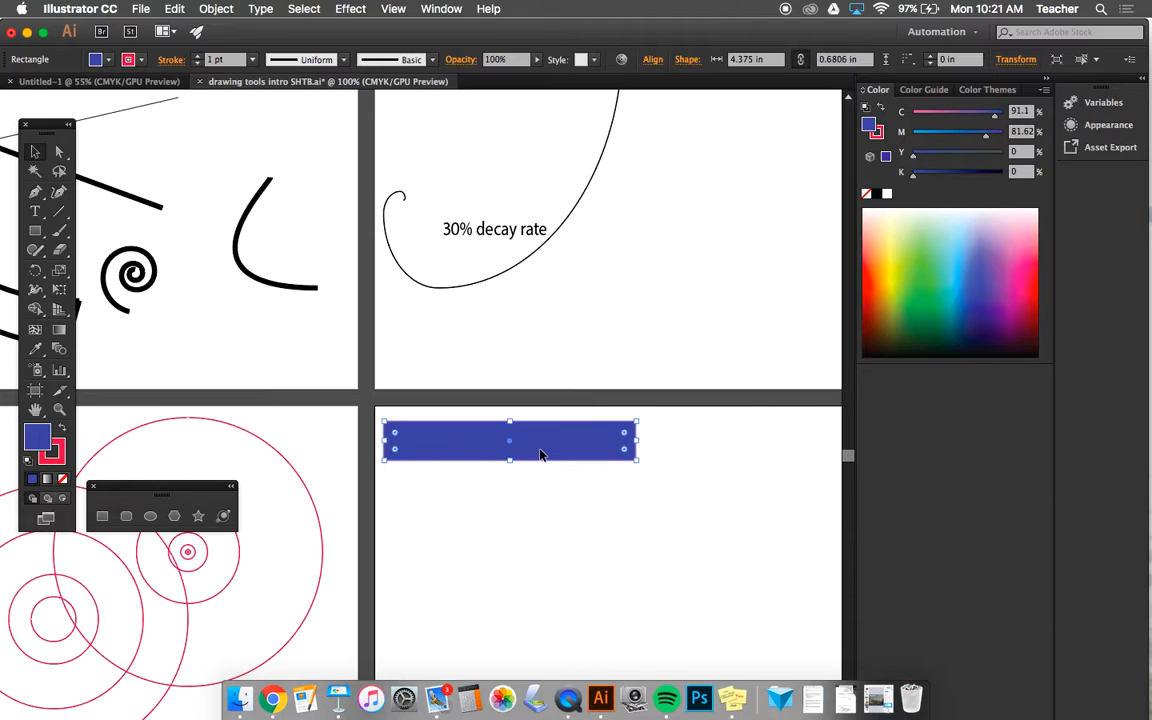
pyautogui.moveTo(540, 455); pyautogui.dragTo(574, 511)
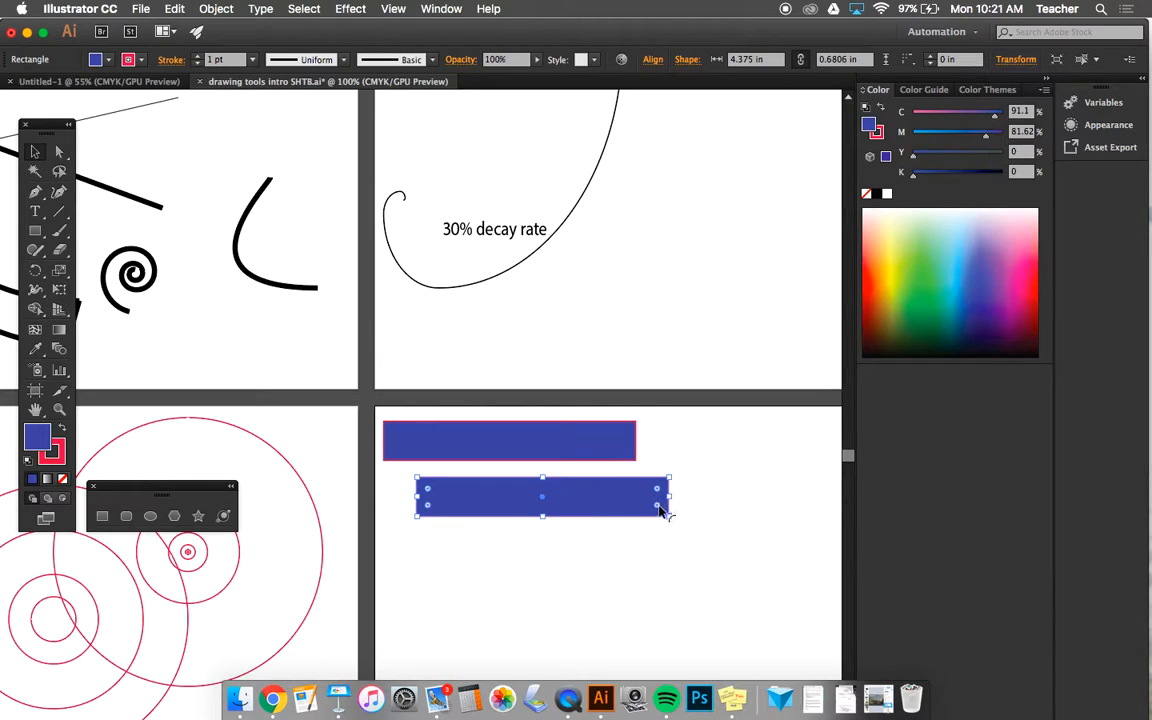
# - Resize the duplicate to an upright rectangle about 0.85 by 1.29 in and place a copy beside it on the right
pyautogui.moveTo(668, 517); pyautogui.dragTo(466, 550)
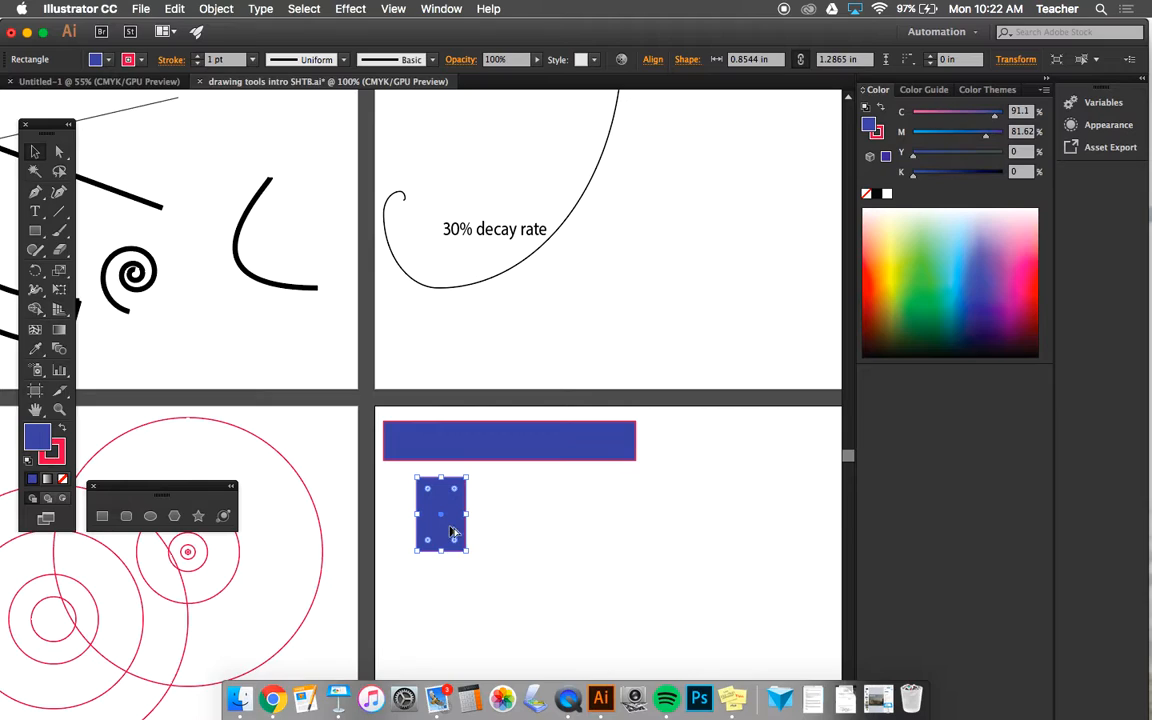
pyautogui.moveTo(452, 533); pyautogui.dragTo(512, 535)
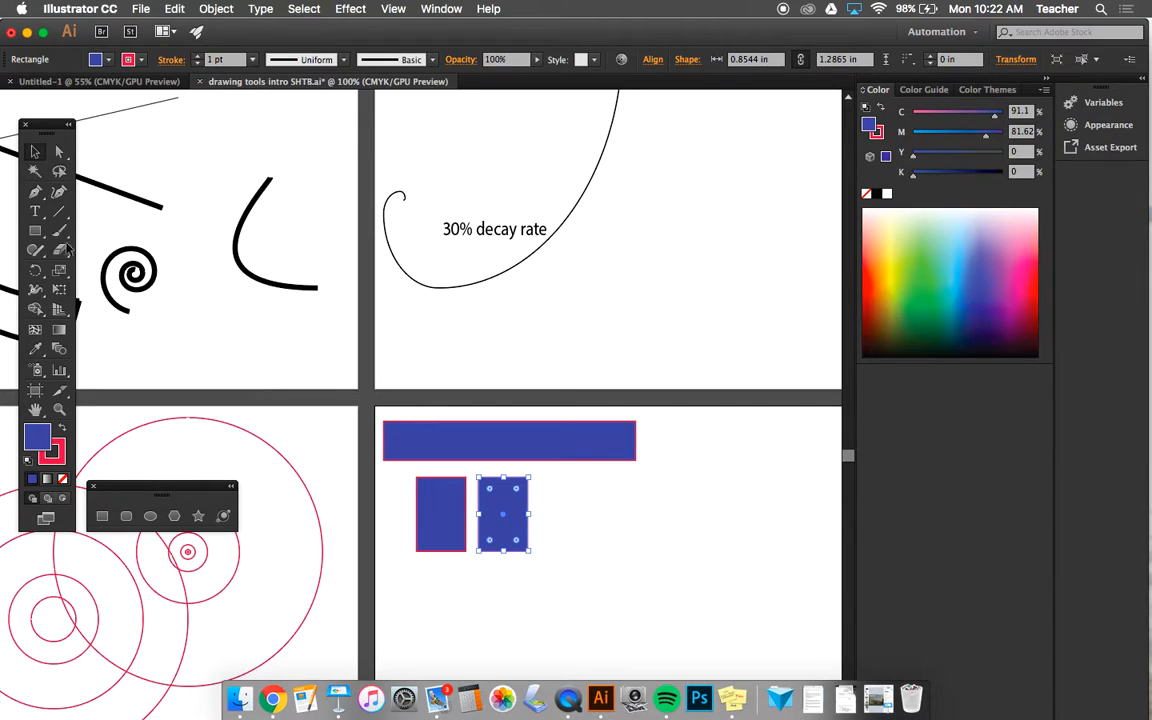
# - Draw two blue squares with the Rectangle tool, a larger one right of the upright rectangles and a smaller one below them
pyautogui.click(35, 230)
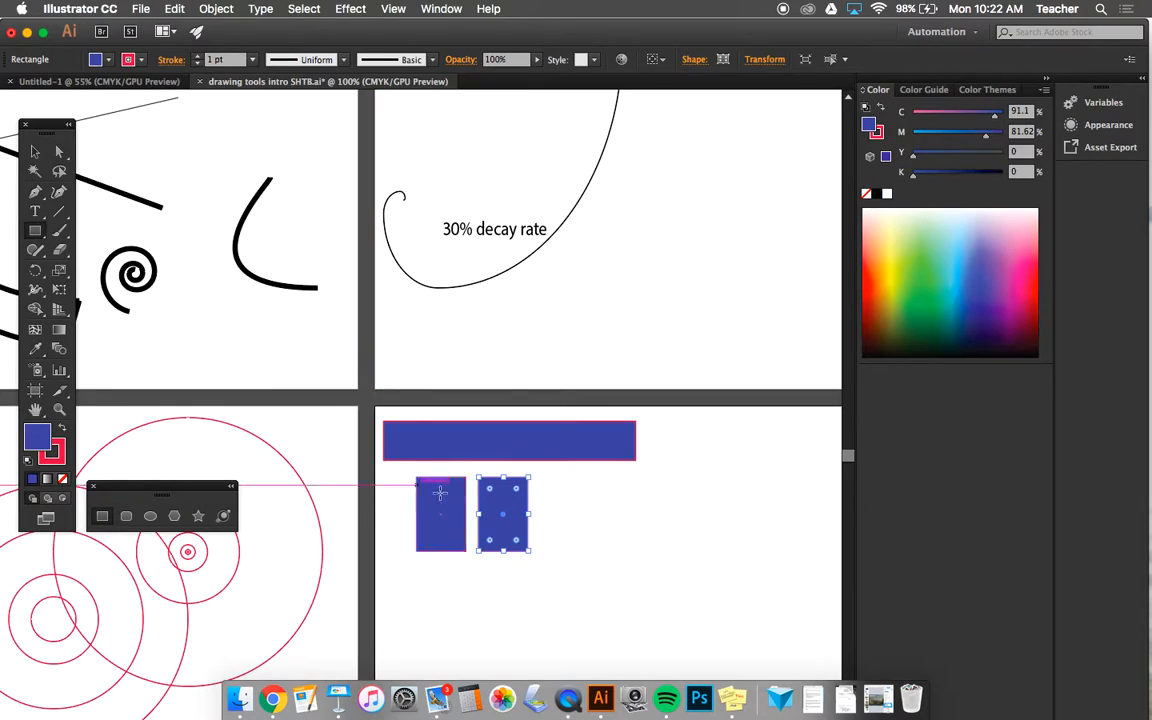
pyautogui.moveTo(579, 500); pyautogui.dragTo(666, 586)
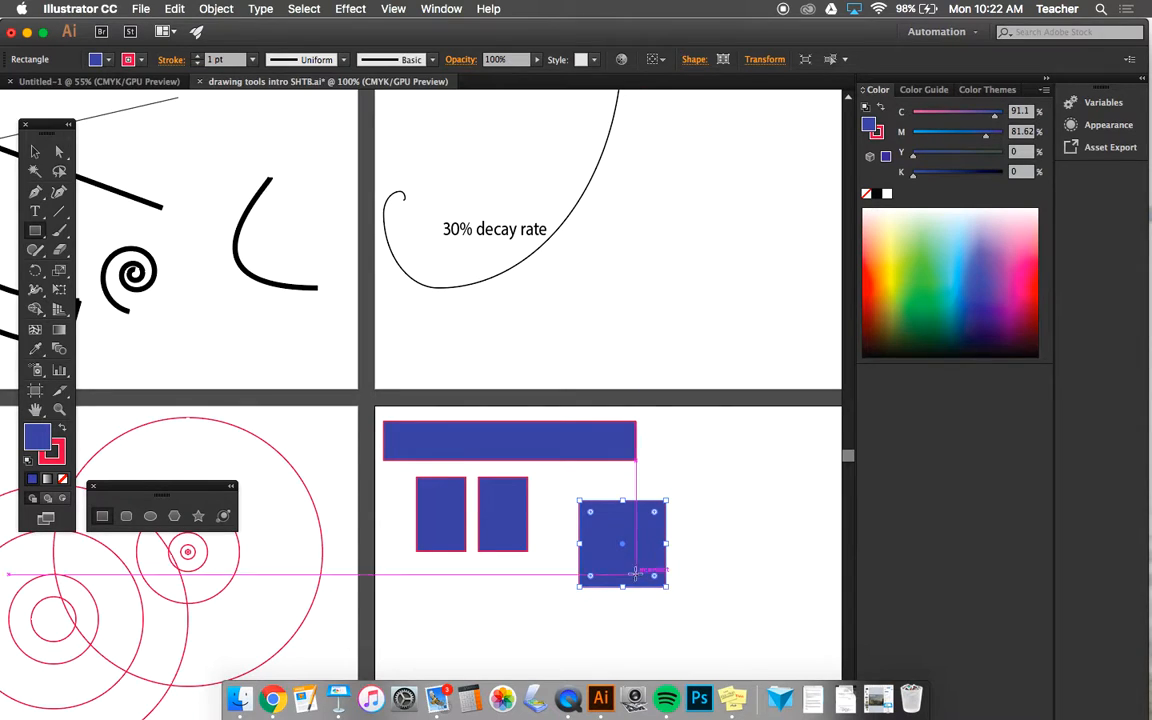
pyautogui.moveTo(432, 581); pyautogui.dragTo(494, 642)
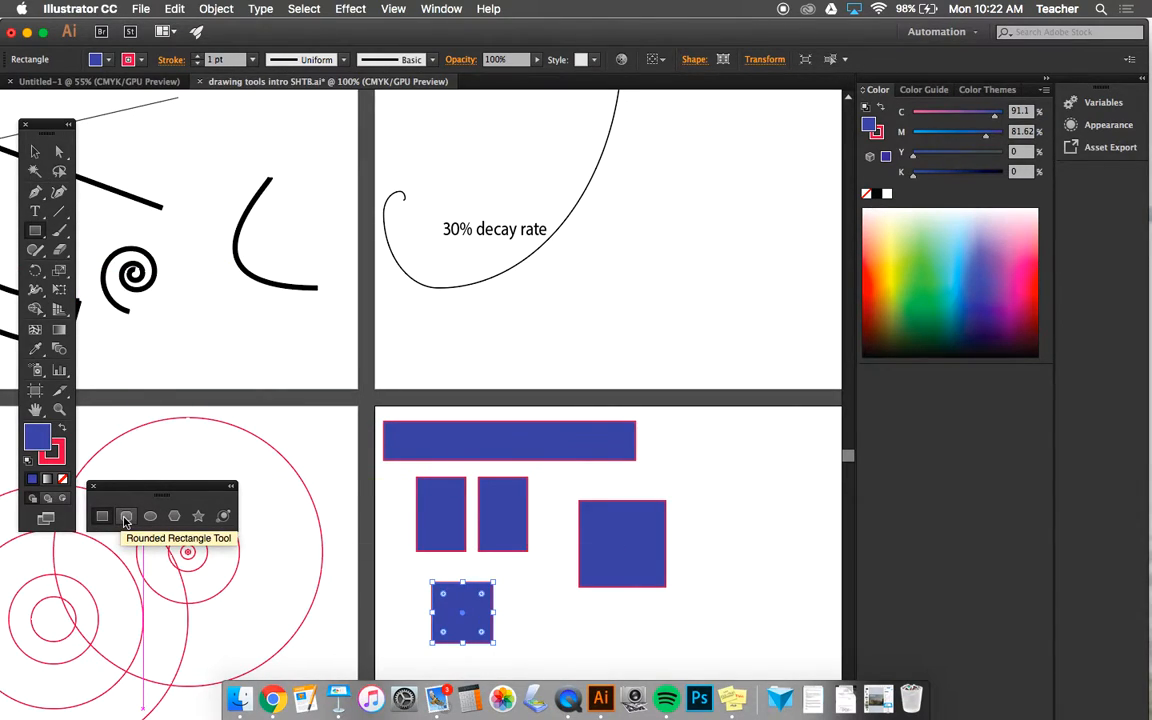
# - Draw a rounded square about 1.28 in wide below the larger square and round its corners into a full circle
pyautogui.click(126, 518)
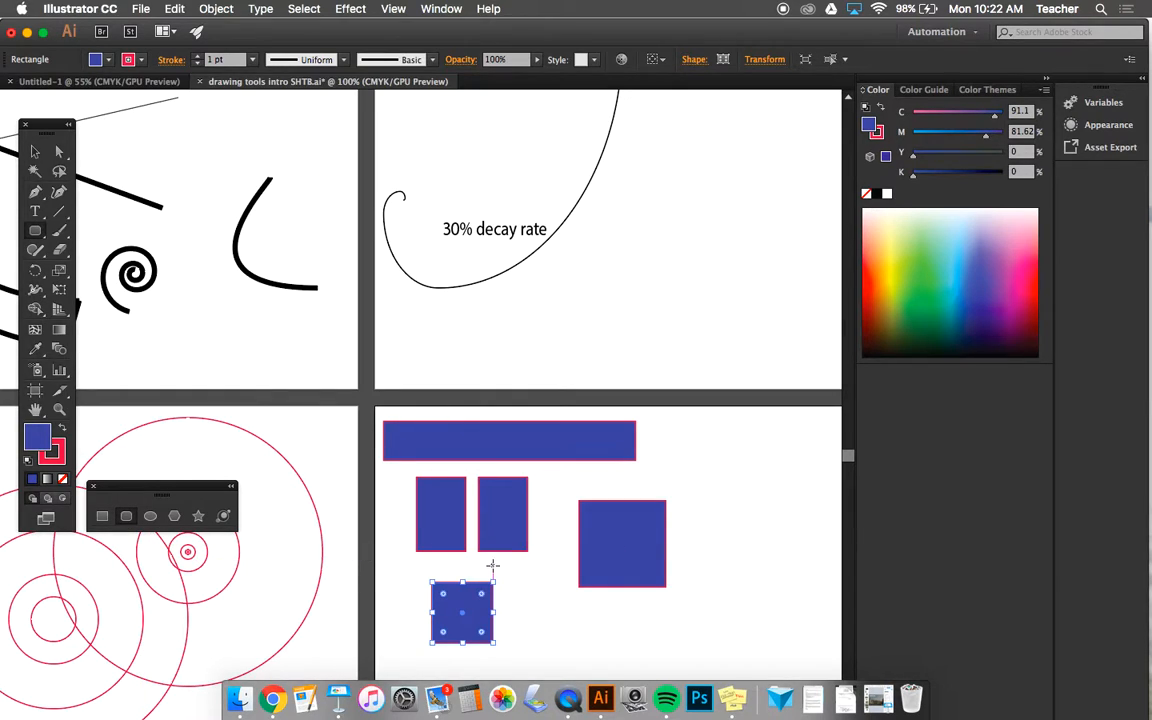
pyautogui.moveTo(557, 603); pyautogui.dragTo(630, 657)
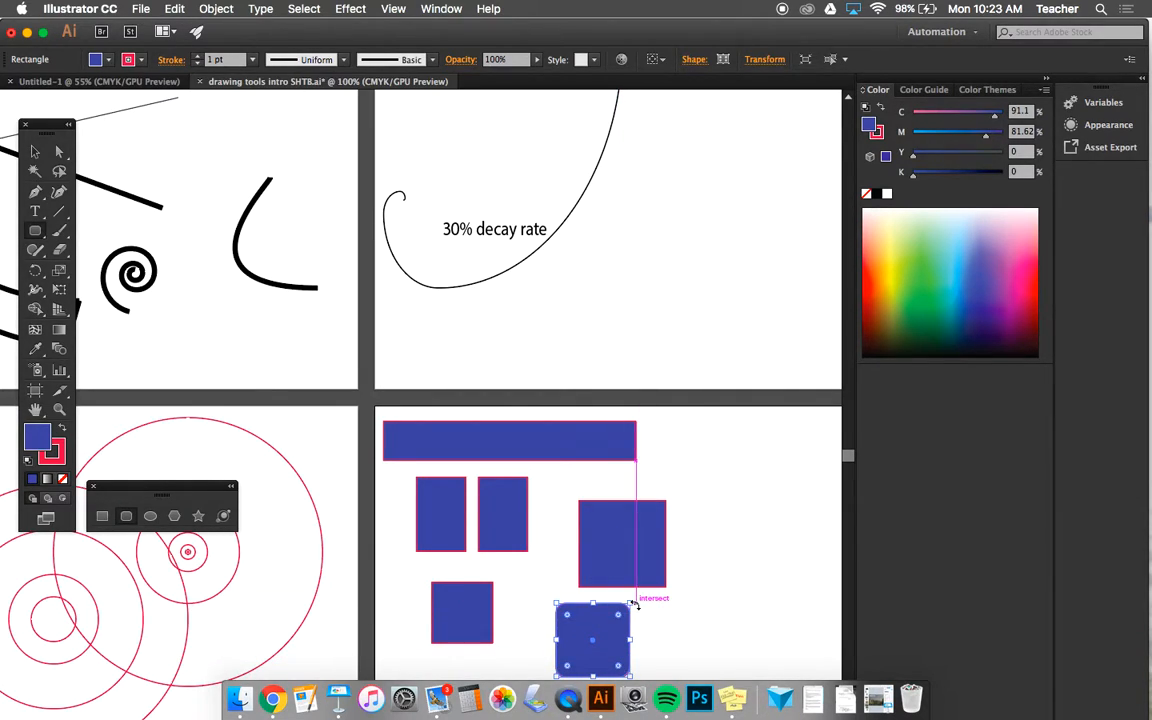
pyautogui.scroll(3, 636, 604)
pyautogui.scroll(-2, 635, 602)
pyautogui.scroll(-2, 634, 598)
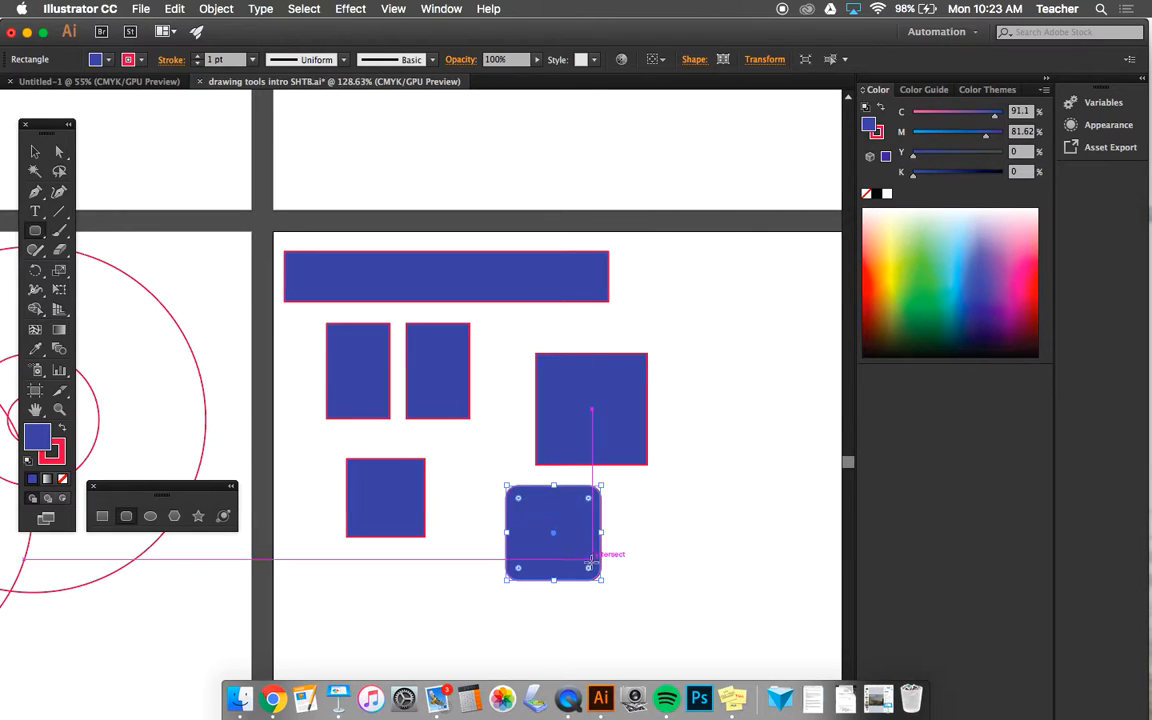
pyautogui.moveTo(520, 498); pyautogui.dragTo(511, 497)
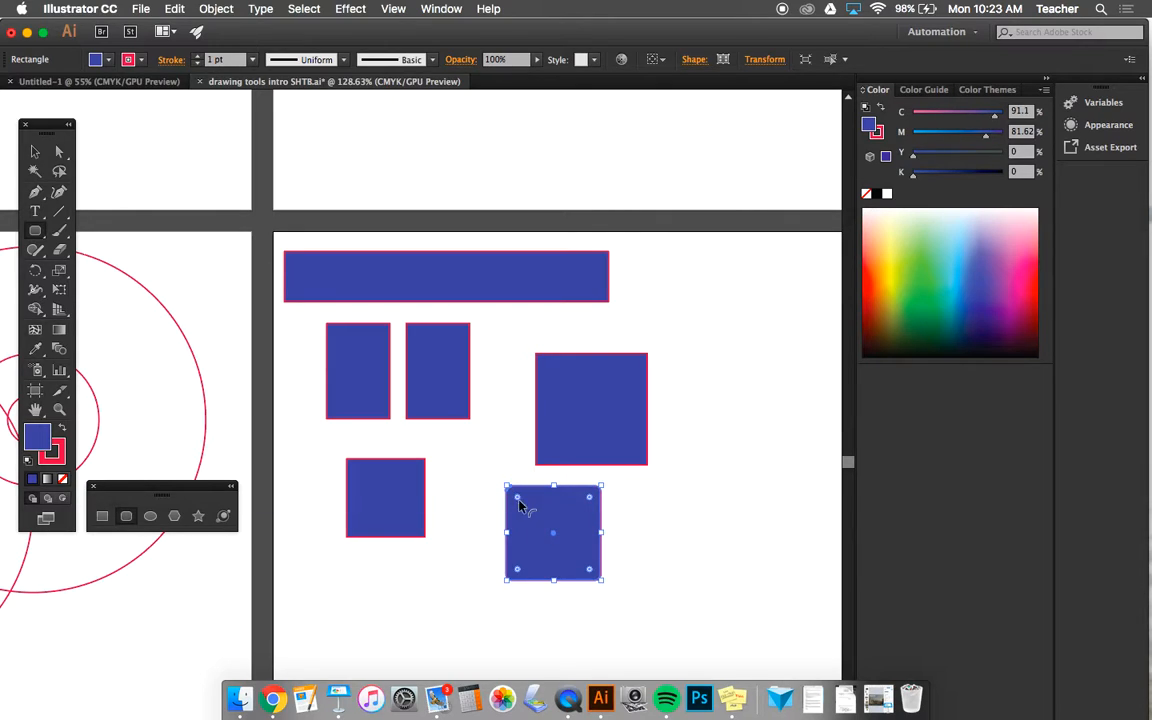
pyautogui.moveTo(518, 503)
pyautogui.mouseDown()
pyautogui.moveTo(559, 543)
pyautogui.moveTo(506, 490)
pyautogui.mouseUp()
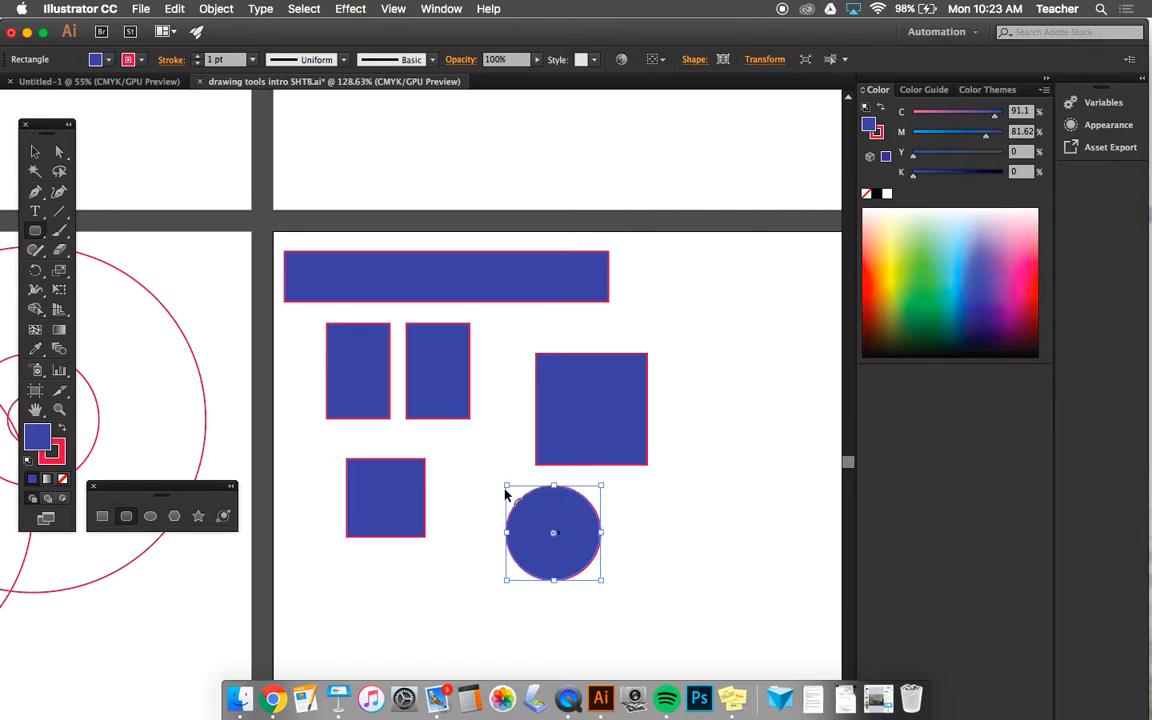
pyautogui.doubleClick(555, 537)
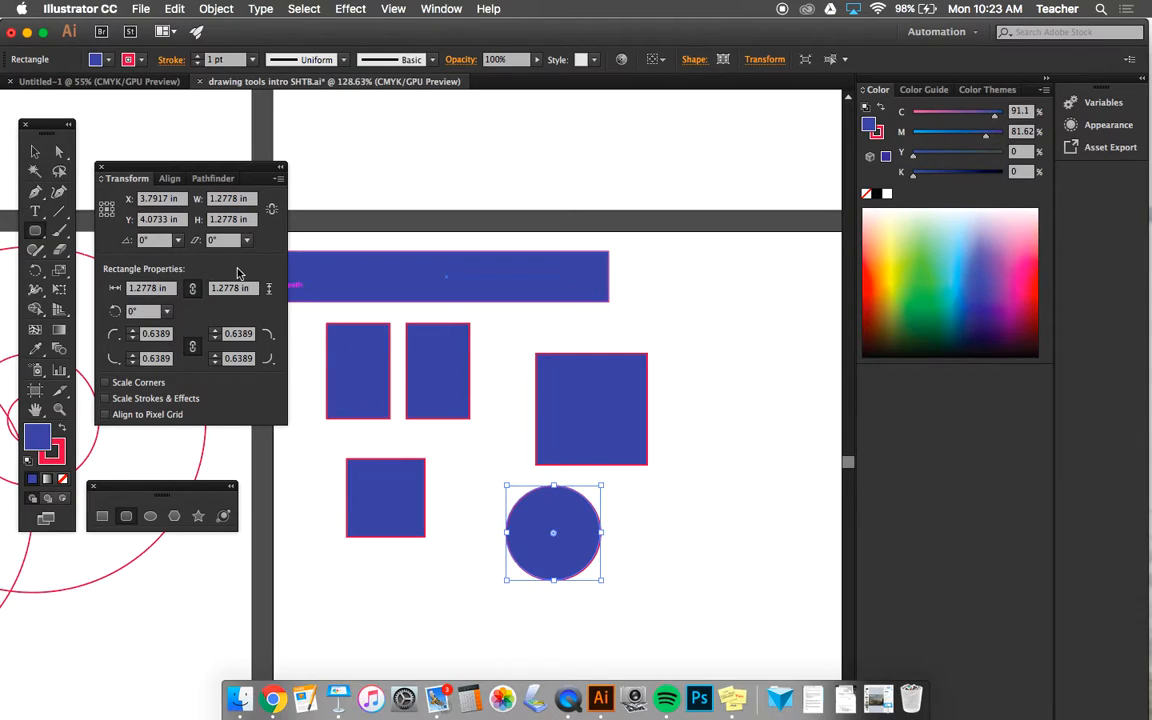
pyautogui.click(101, 168)
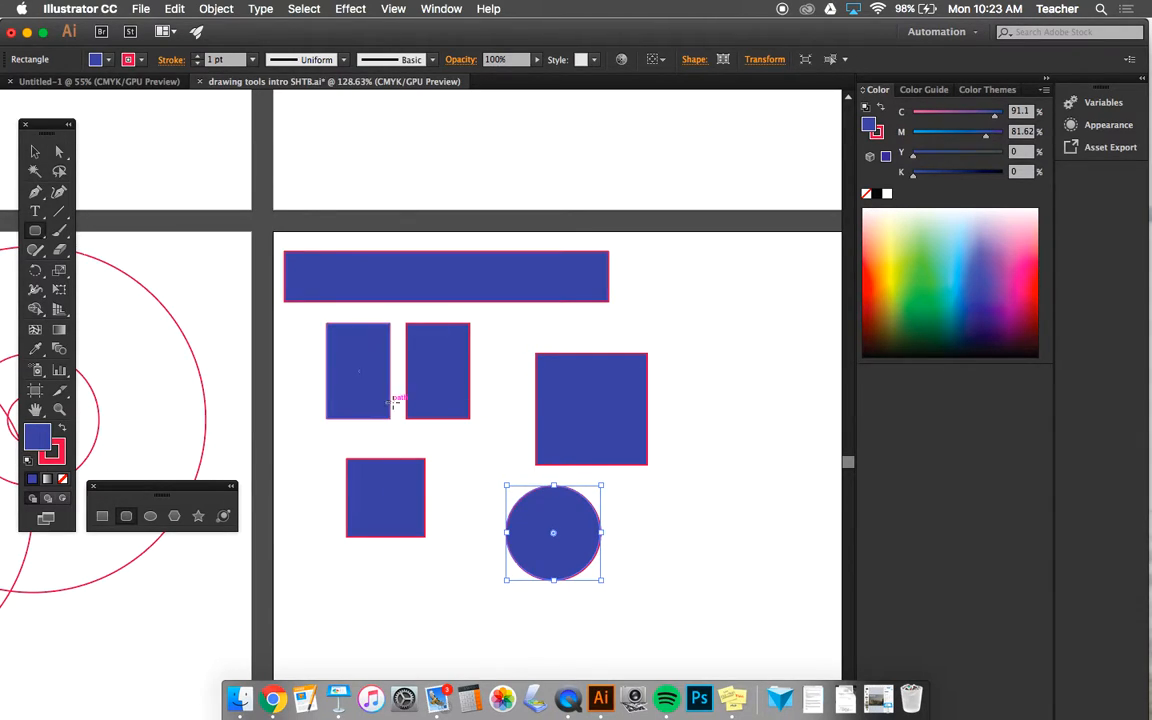
# - Draw a small rounded rectangle to the right of the circle and increase the rounding of all its corners
pyautogui.moveTo(677, 512); pyautogui.dragTo(733, 559)
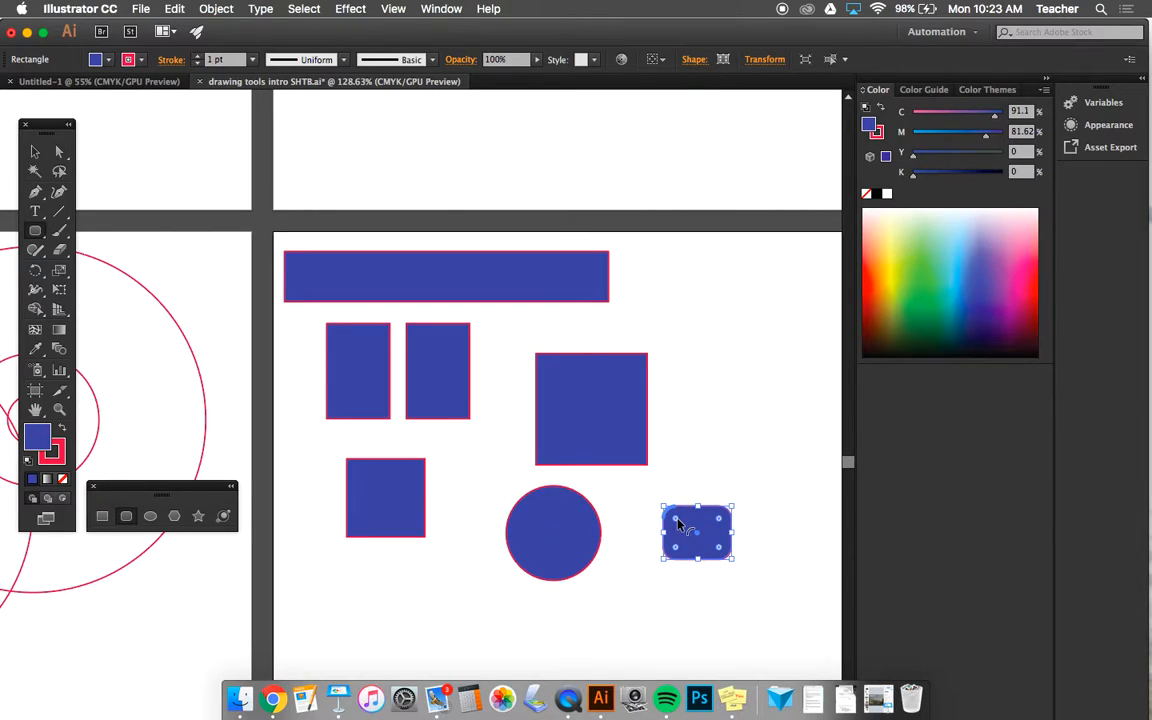
pyautogui.moveTo(676, 521); pyautogui.dragTo(671, 516)
pyautogui.moveTo(676, 521); pyautogui.dragTo(688, 533)
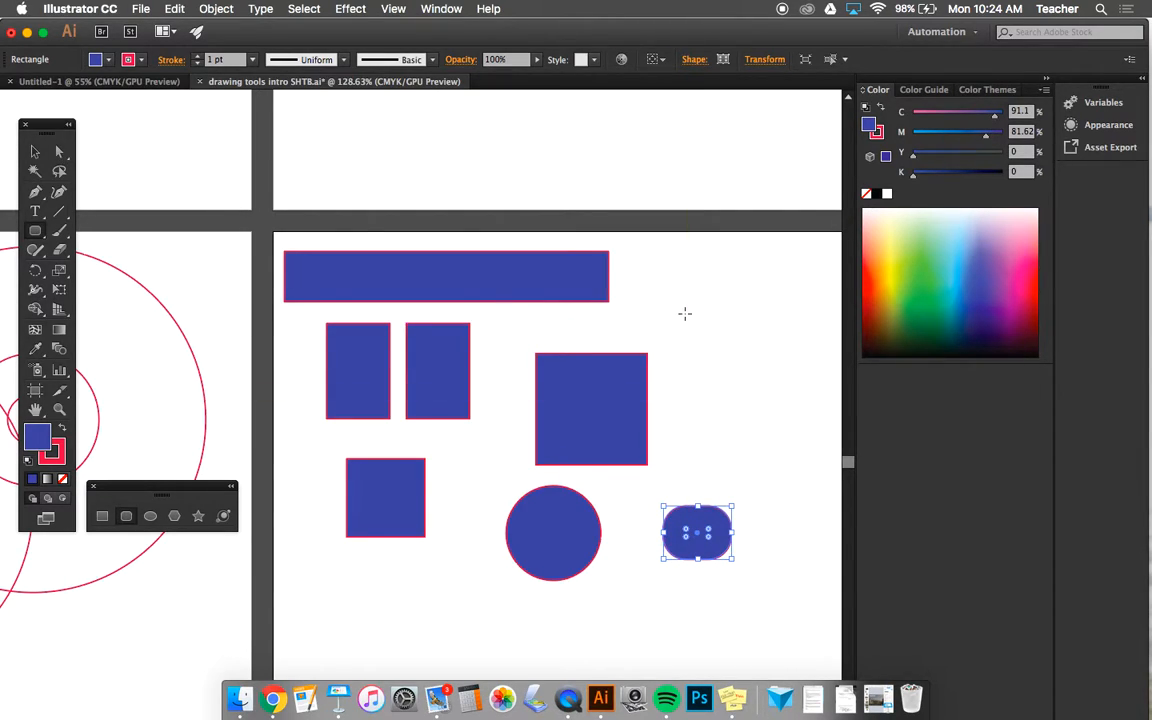
# - Draw a large rounded square above the small rounded rectangle and enlarge all its corner radii to about 0.31 in with Direct Selection
pyautogui.moveTo(681, 310); pyautogui.dragTo(802, 437)
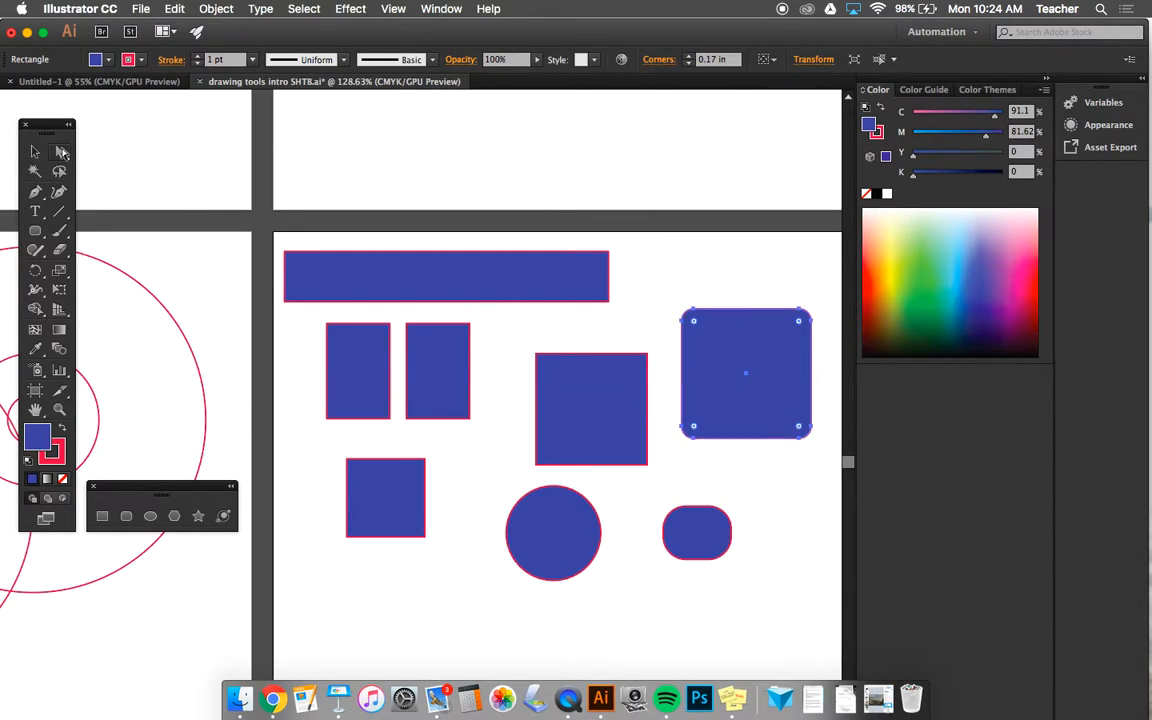
pyautogui.click(61, 151)
pyautogui.click(663, 321)
pyautogui.click(695, 322)
pyautogui.moveTo(695, 322); pyautogui.dragTo(707, 334)
pyautogui.doubleClick(707, 334)
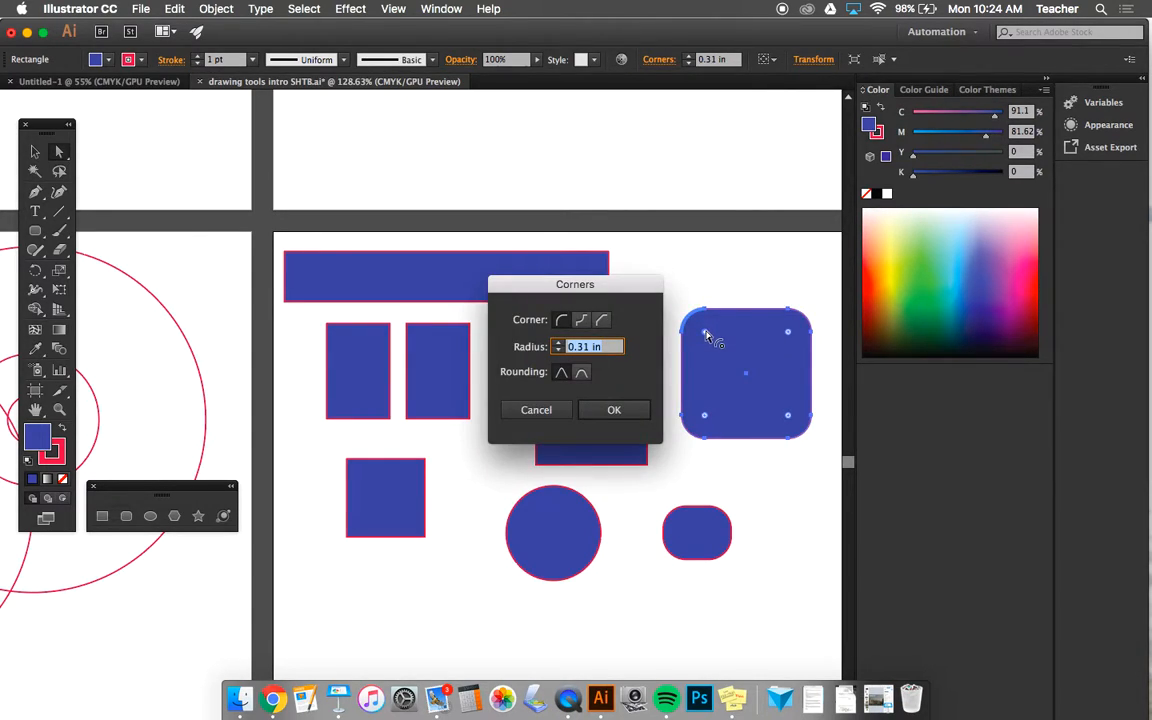
pyautogui.click(563, 412)
# - Enlarge only the upper-left corner radius of the large rounded square to about 0.6 in, then deselect and reselect the shape
pyautogui.moveTo(707, 333); pyautogui.dragTo(728, 357)
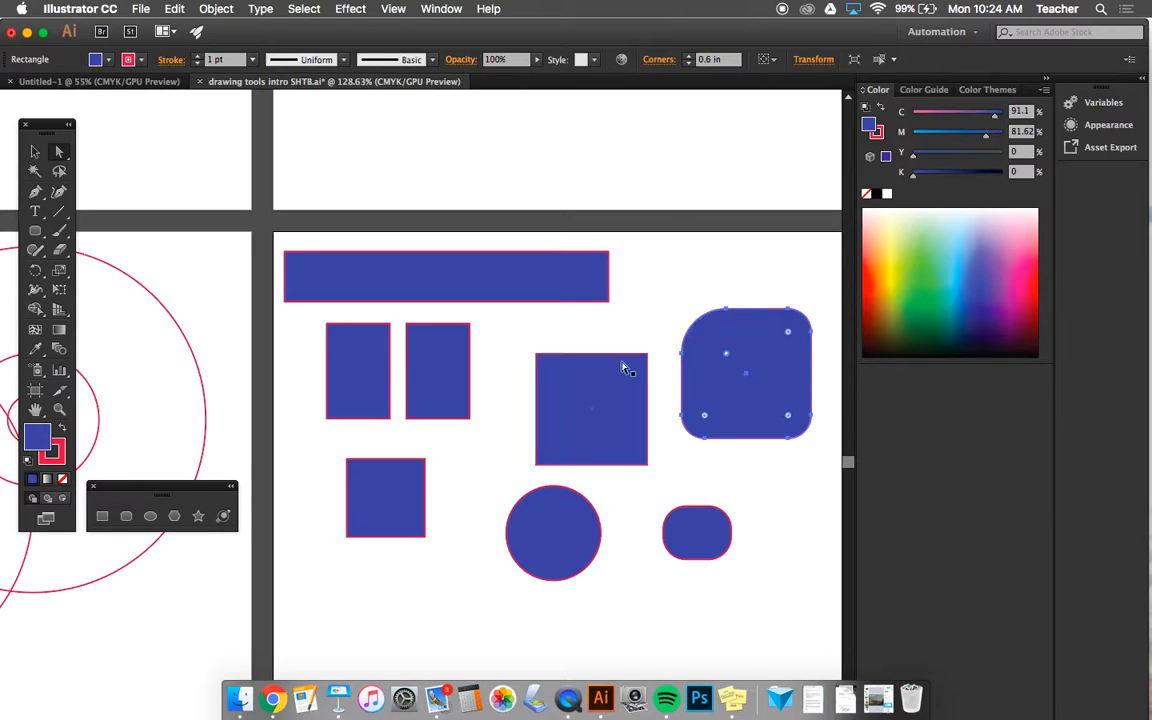
pyautogui.click(633, 327)
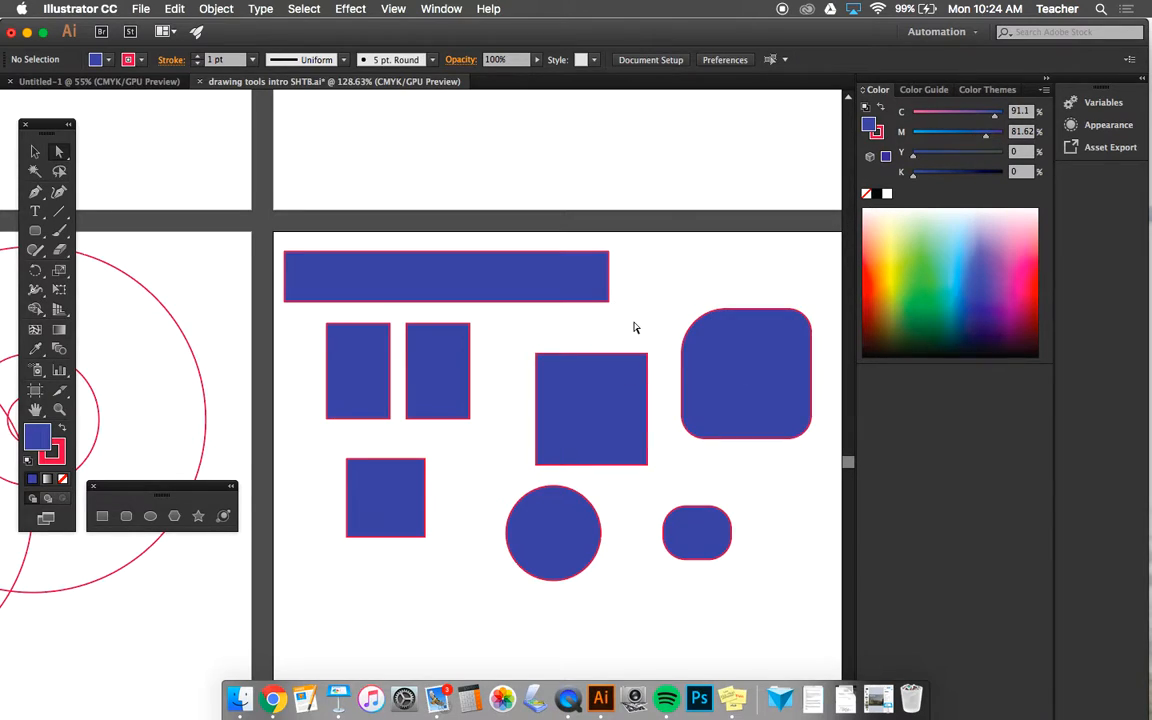
pyautogui.click(712, 355)
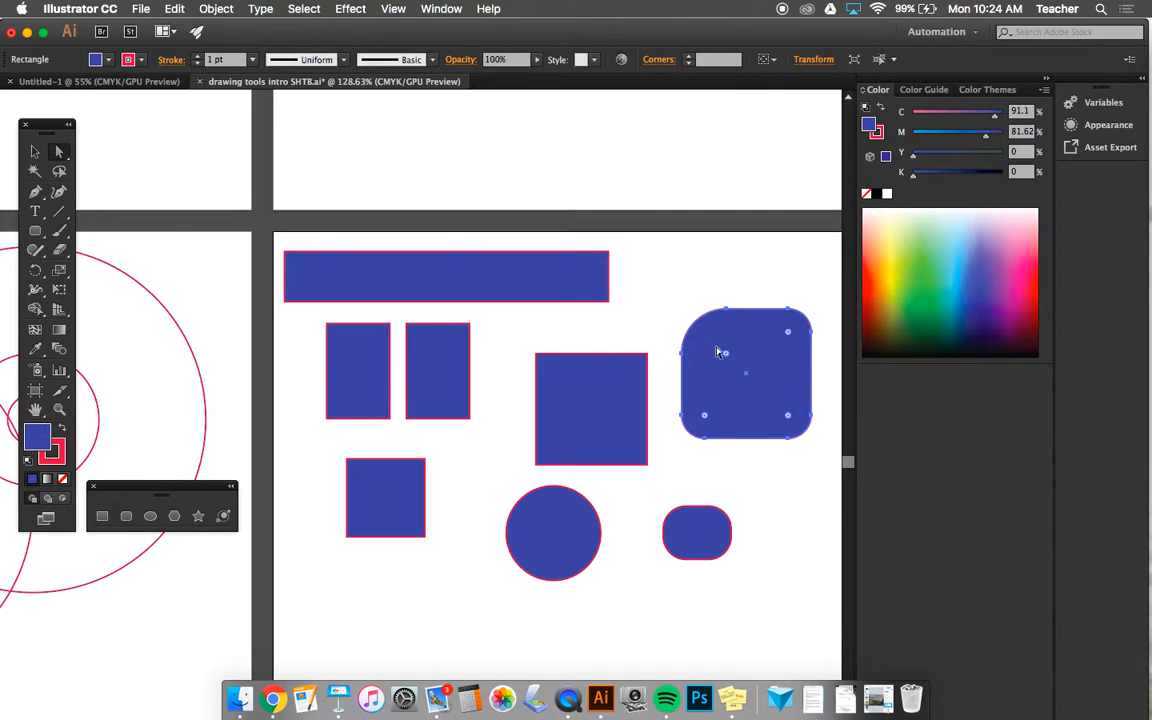
# - Reduce the corner rounding of the large rounded square and move it up into the artboard's upper-right corner
pyautogui.moveTo(726, 357); pyautogui.dragTo(738, 368)
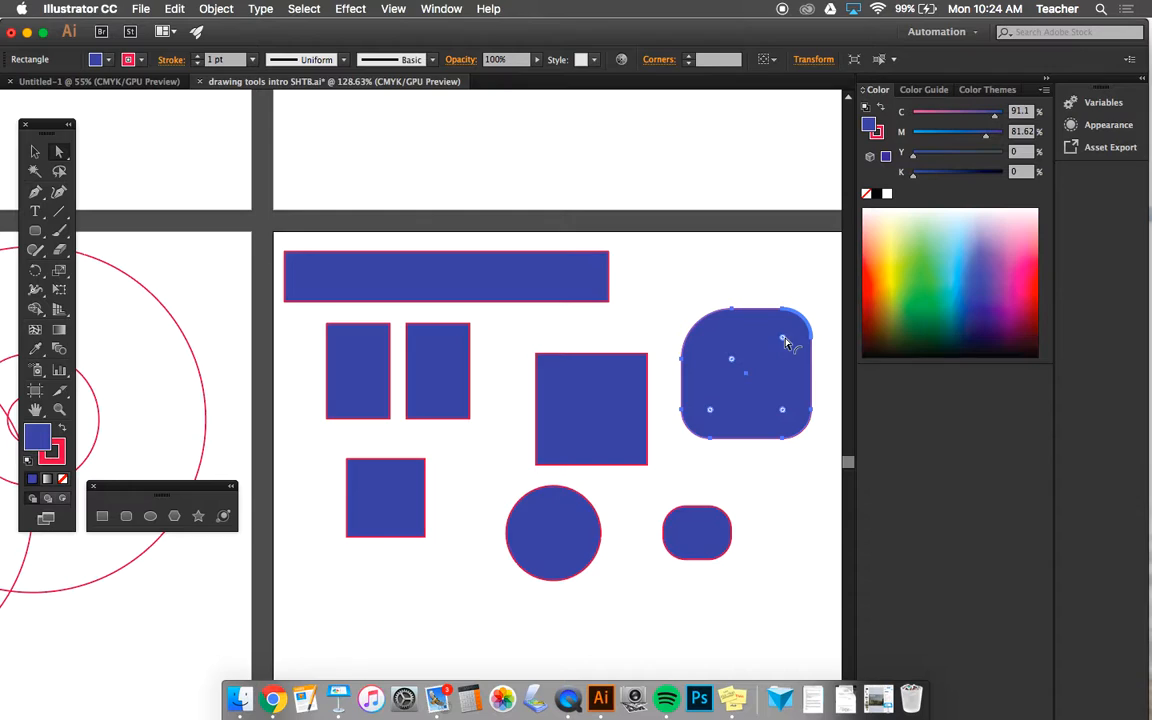
pyautogui.moveTo(785, 343); pyautogui.dragTo(805, 325)
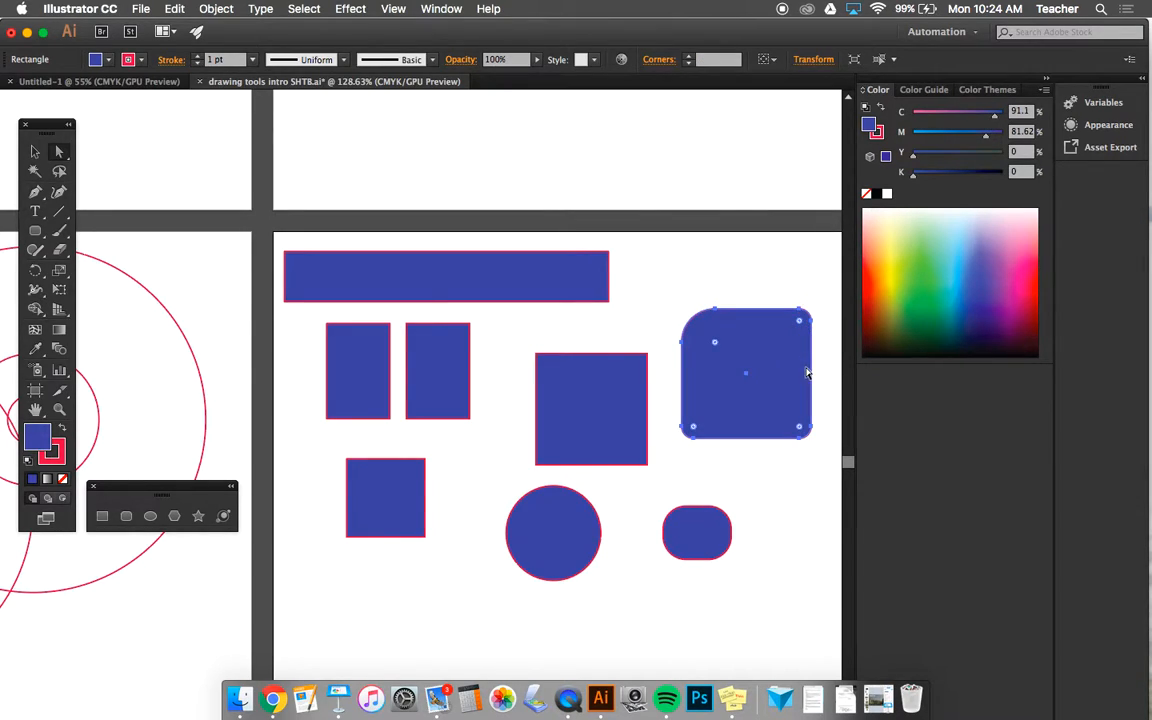
pyautogui.scroll(-2, 558, 404)
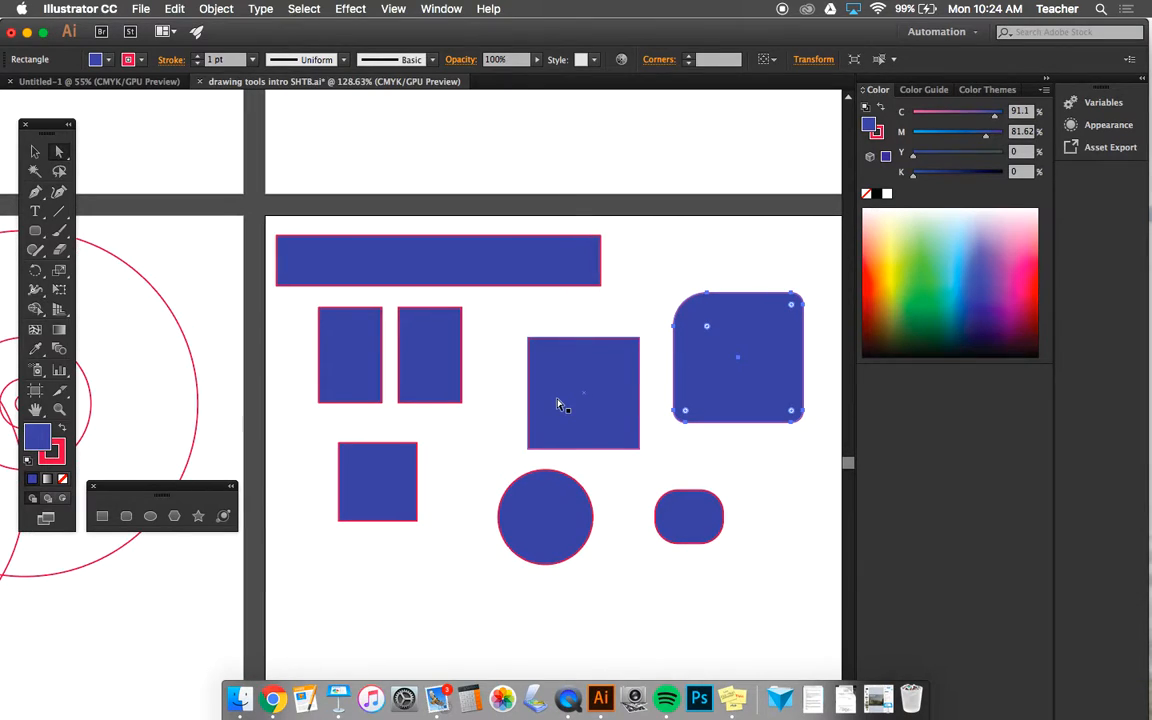
pyautogui.click(36, 152)
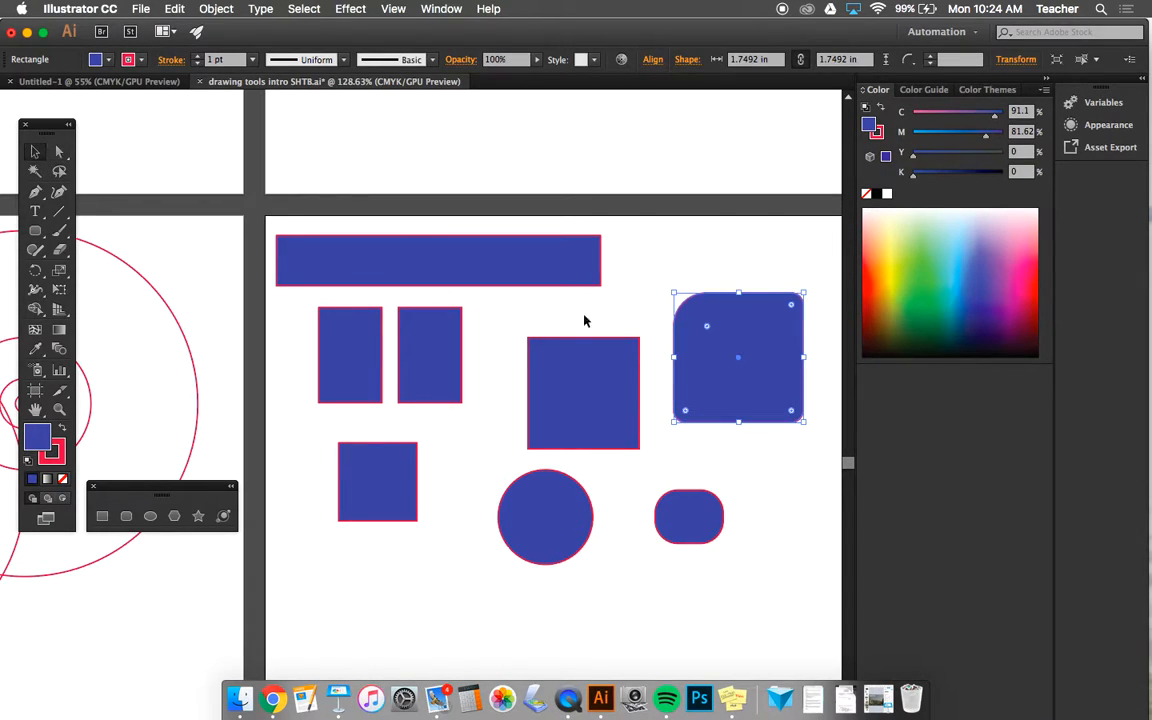
pyautogui.moveTo(767, 363); pyautogui.dragTo(759, 291)
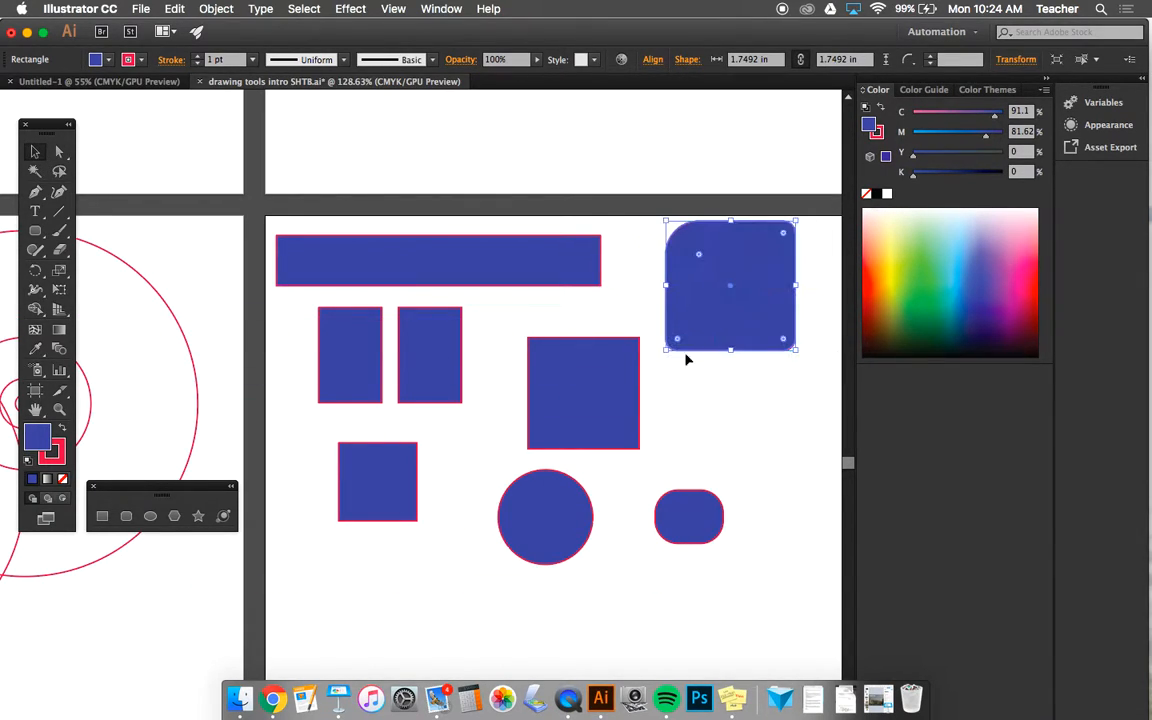
# - Gather the large square, the circle, the small rounded rectangle and the small square closer to the upper rectangles so they overlap
pyautogui.click(640, 383)
pyautogui.moveTo(620, 386); pyautogui.dragTo(531, 393)
pyautogui.moveTo(567, 517); pyautogui.dragTo(628, 327)
pyautogui.moveTo(700, 528); pyautogui.dragTo(565, 361)
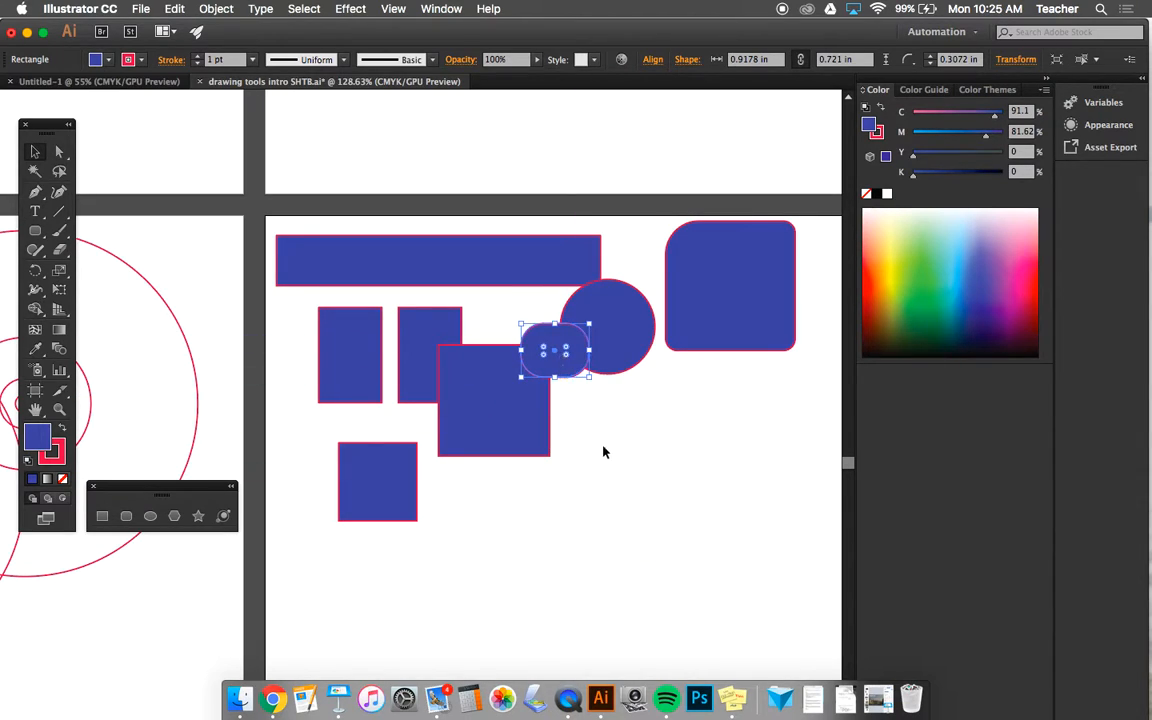
pyautogui.click(555, 460)
pyautogui.moveTo(345, 473); pyautogui.dragTo(286, 410)
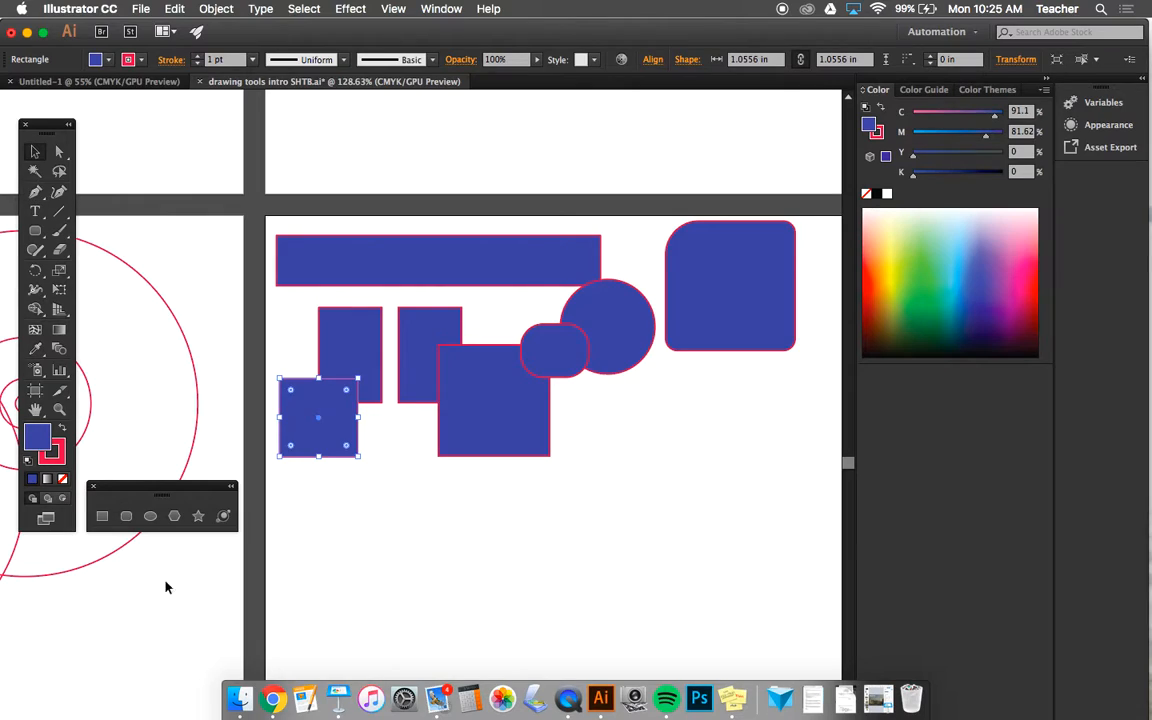
# - Draw a tall ellipse about 0.88 × 2.19 in below the squares and a circle about 1.47 in across to its right
pyautogui.click(150, 518)
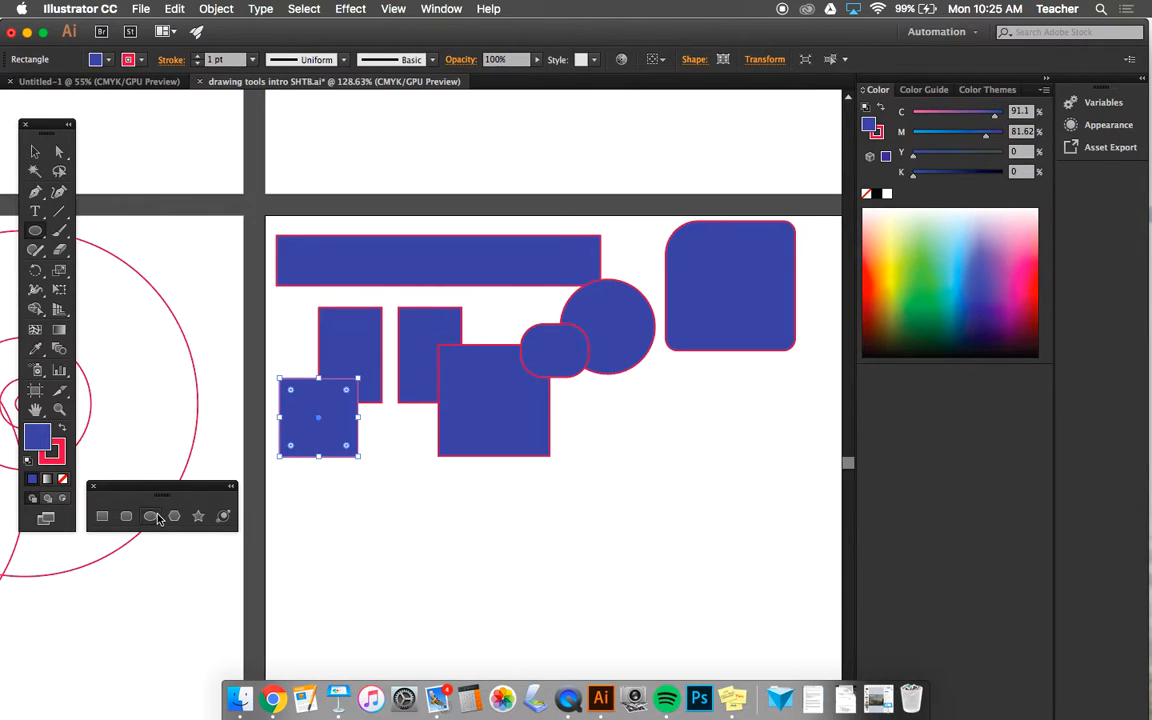
pyautogui.click(34, 153)
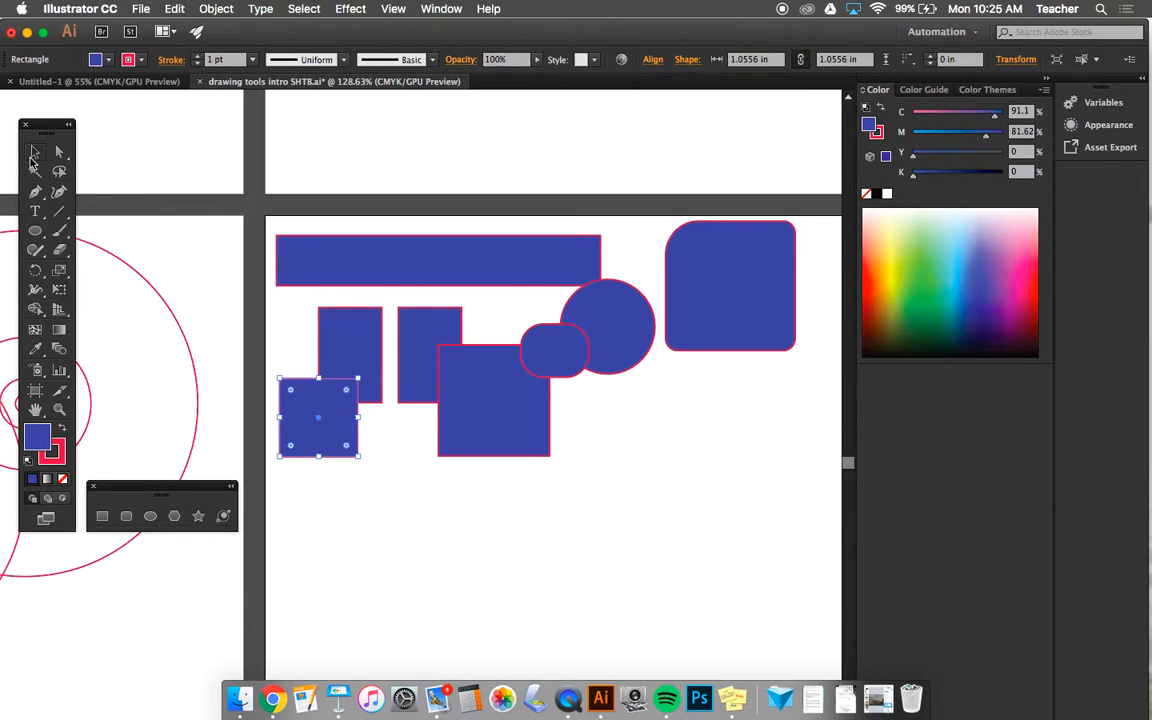
pyautogui.click(365, 582)
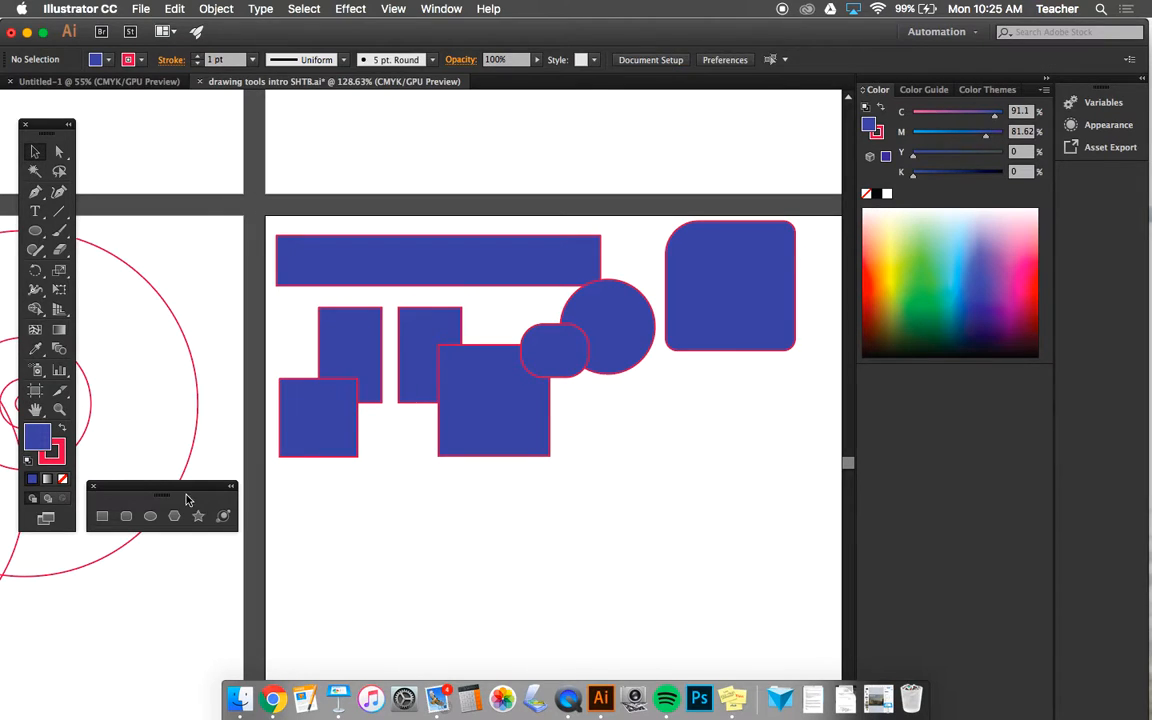
pyautogui.click(150, 517)
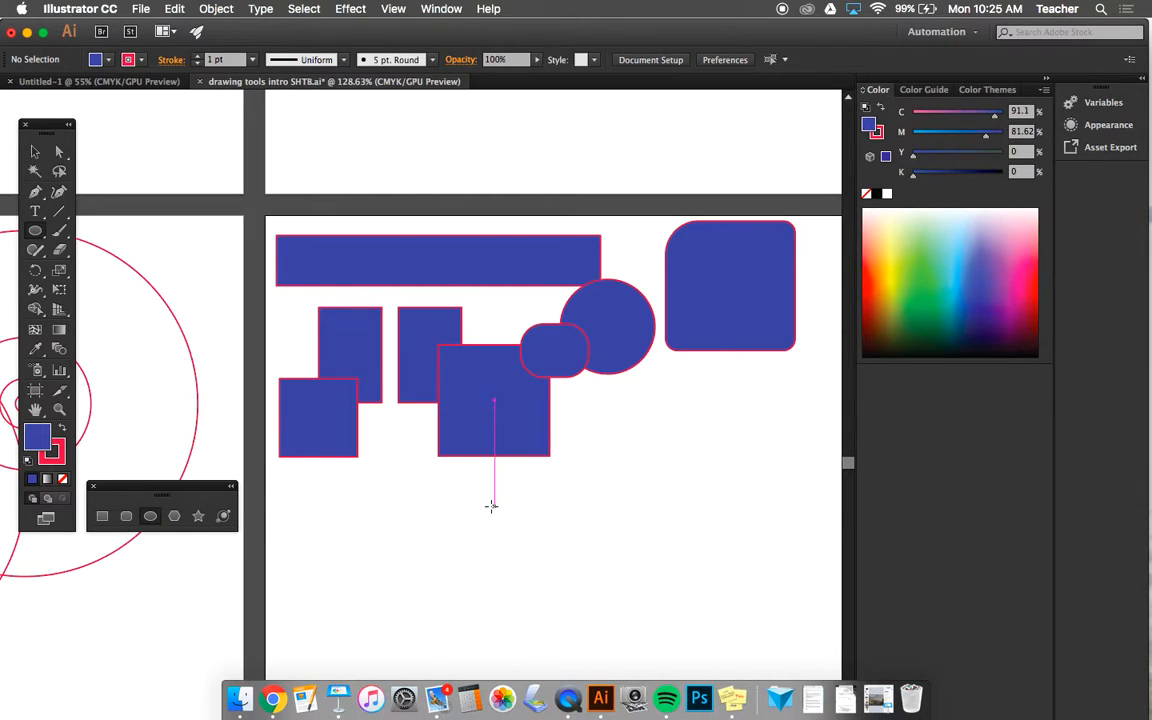
pyautogui.moveTo(415, 486); pyautogui.dragTo(348, 647)
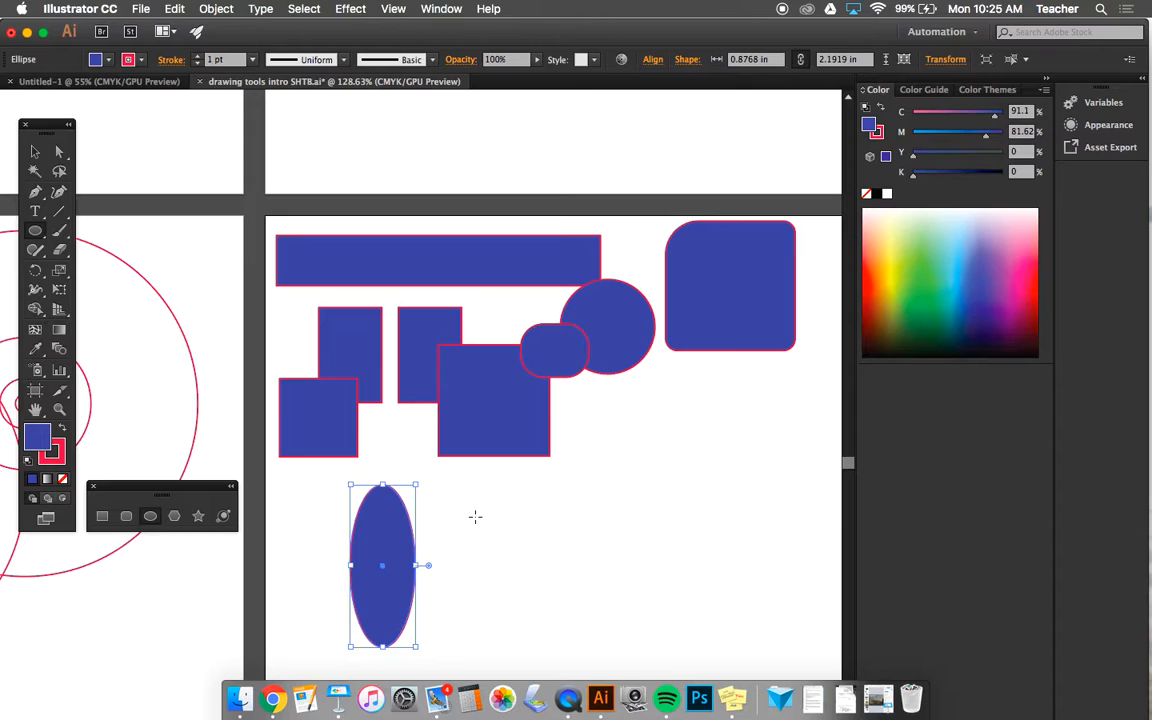
pyautogui.moveTo(485, 489); pyautogui.dragTo(593, 580)
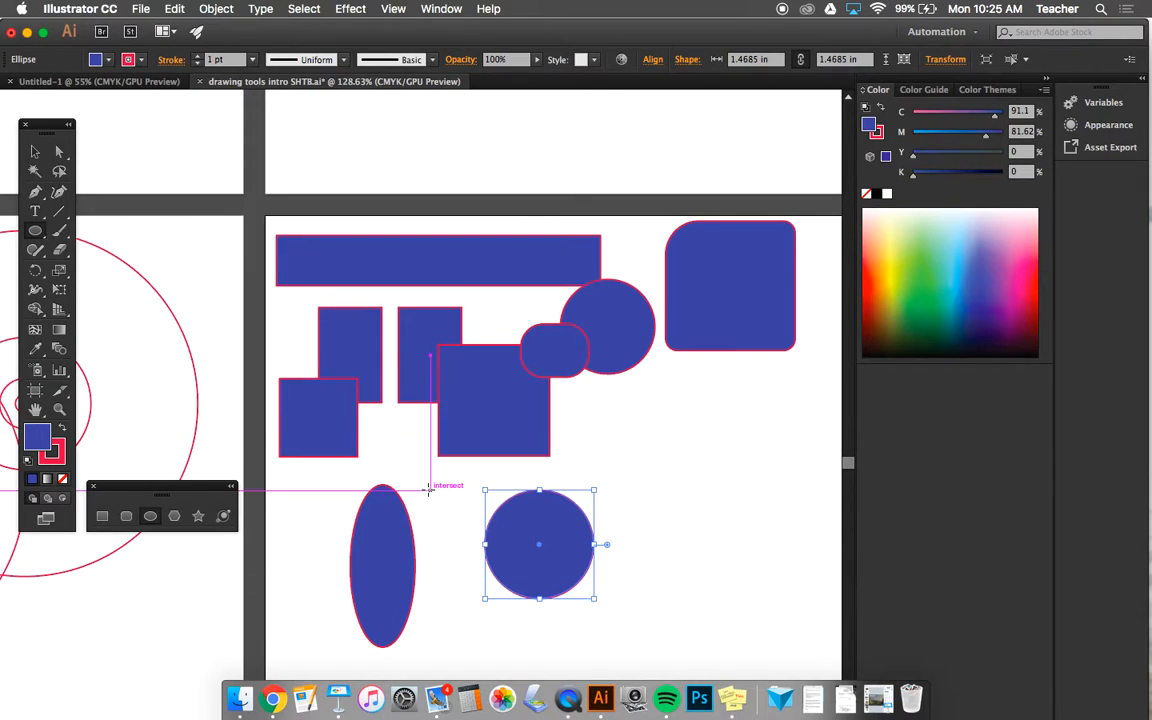
# - Draw an ellipse about 1.09 × 1.27 in below the large rounded square and duplicate it into an overlapping cluster of three
pyautogui.moveTo(607, 413); pyautogui.dragTo(689, 508)
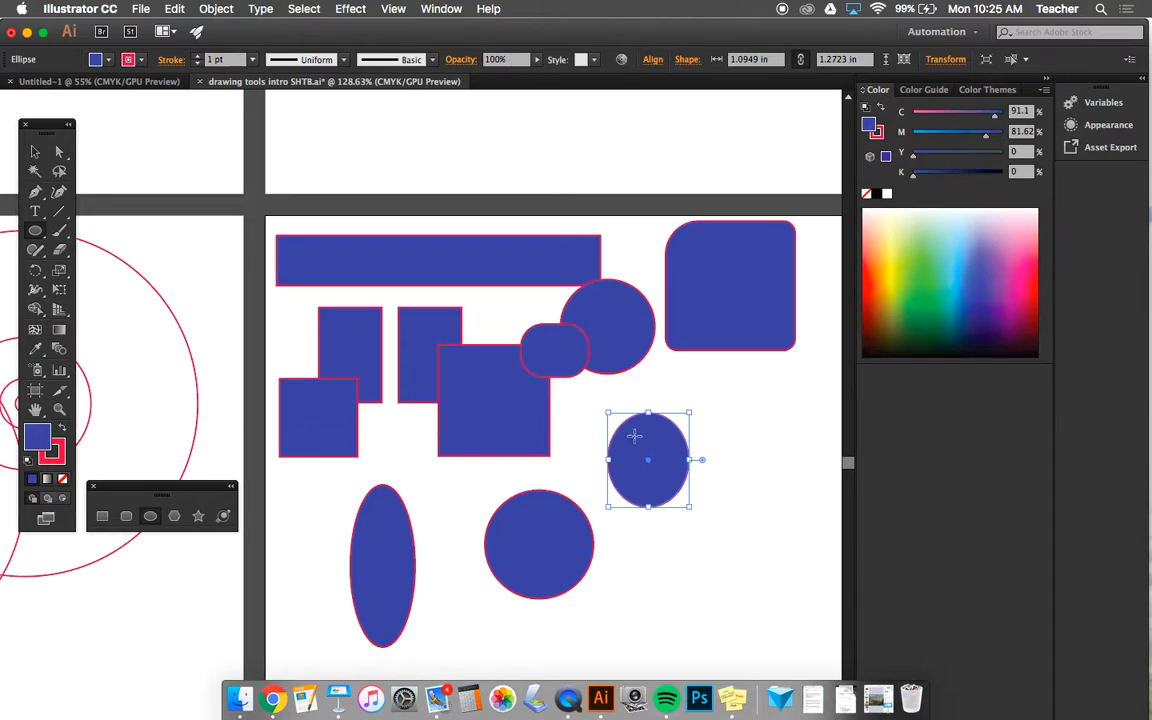
pyautogui.click(34, 153)
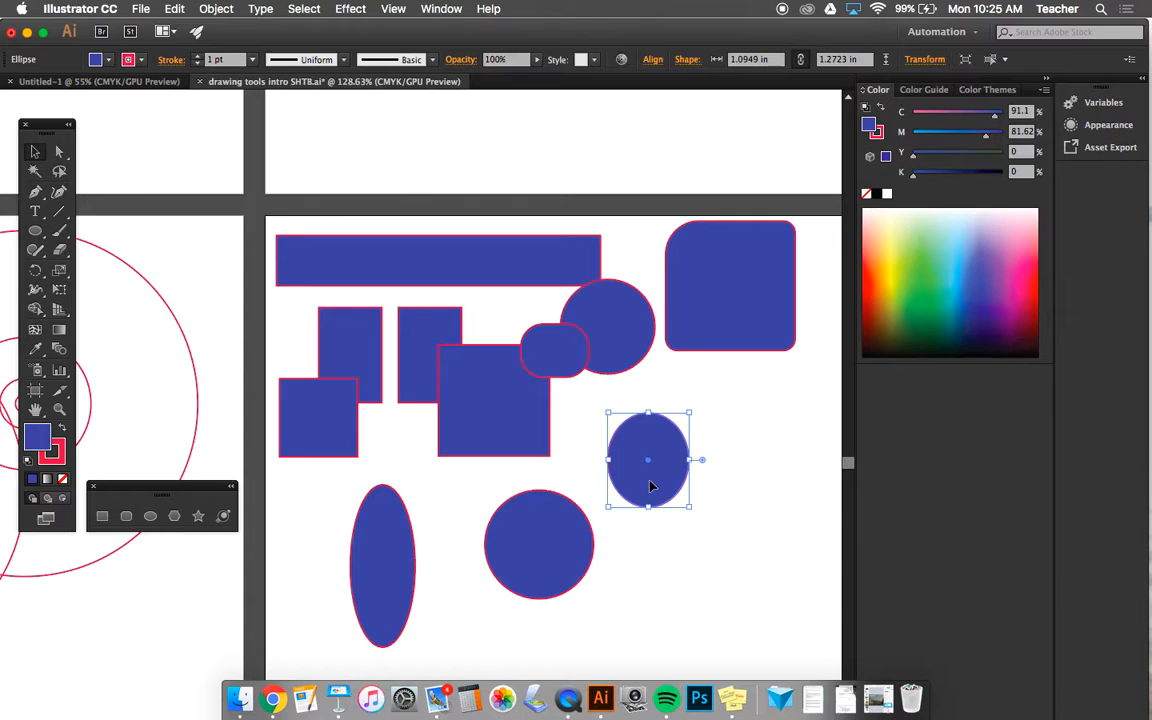
pyautogui.moveTo(650, 486); pyautogui.dragTo(698, 533)
# - Move the tall ellipse up onto the small square and place the 1.47 in circle so it overlaps the ellipse
pyautogui.click(547, 565)
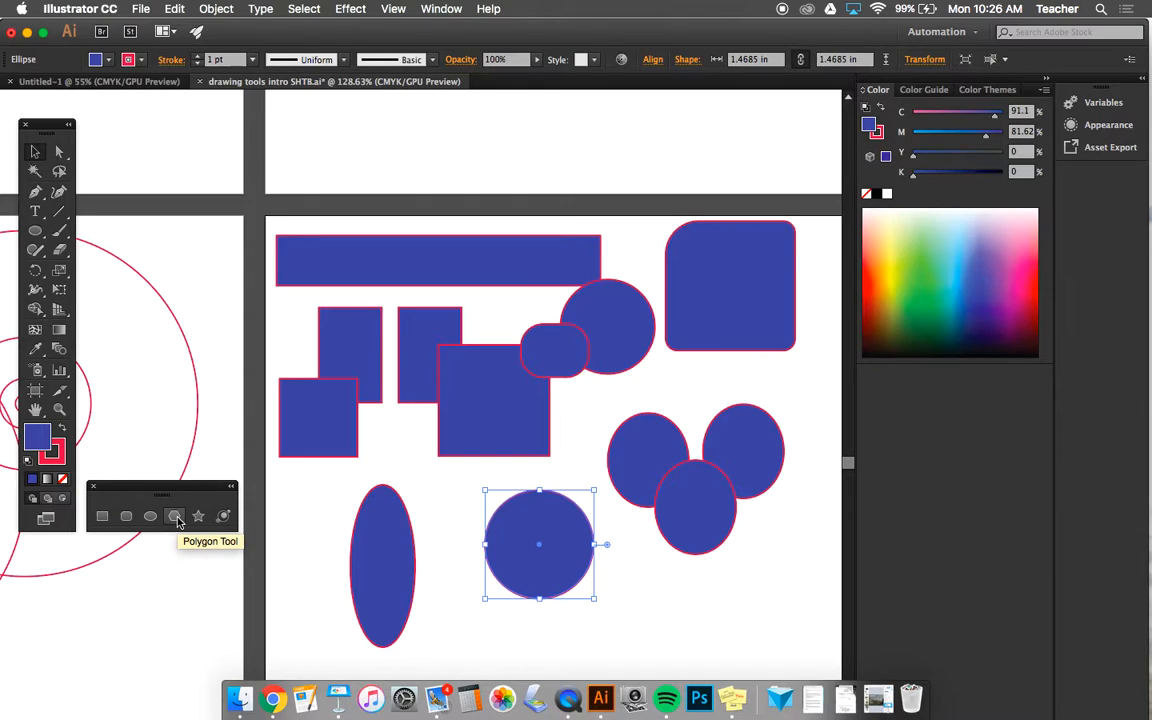
pyautogui.moveTo(353, 550); pyautogui.dragTo(289, 492)
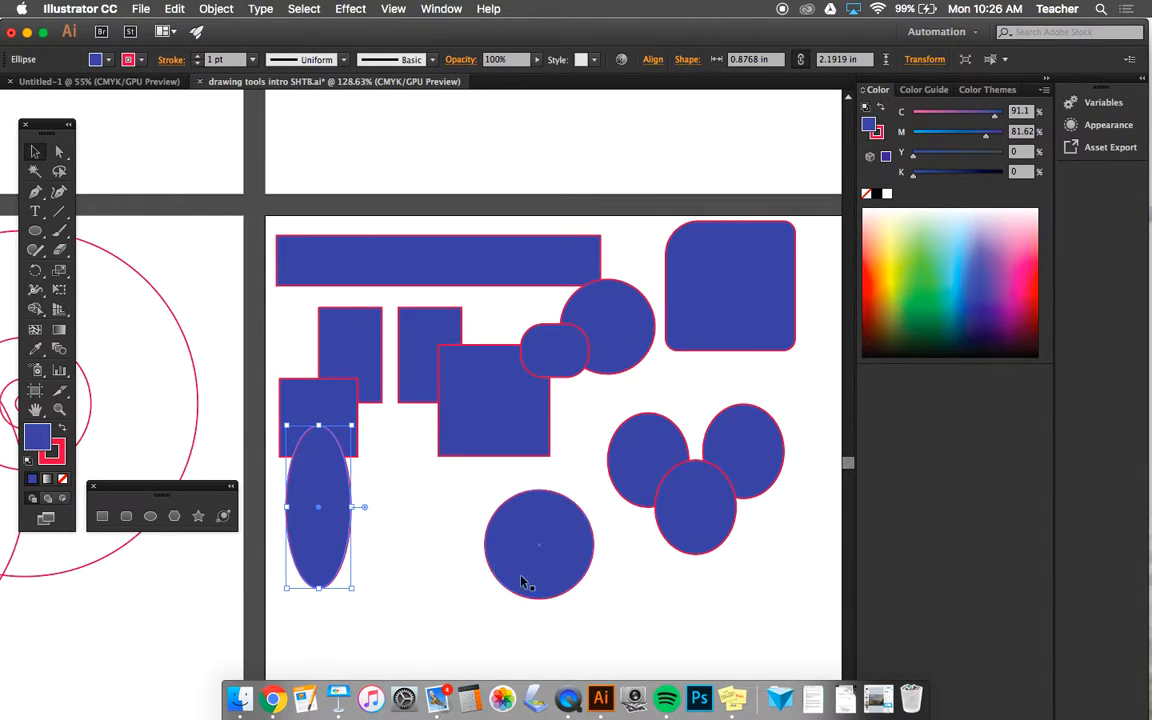
pyautogui.moveTo(556, 552); pyautogui.dragTo(382, 527)
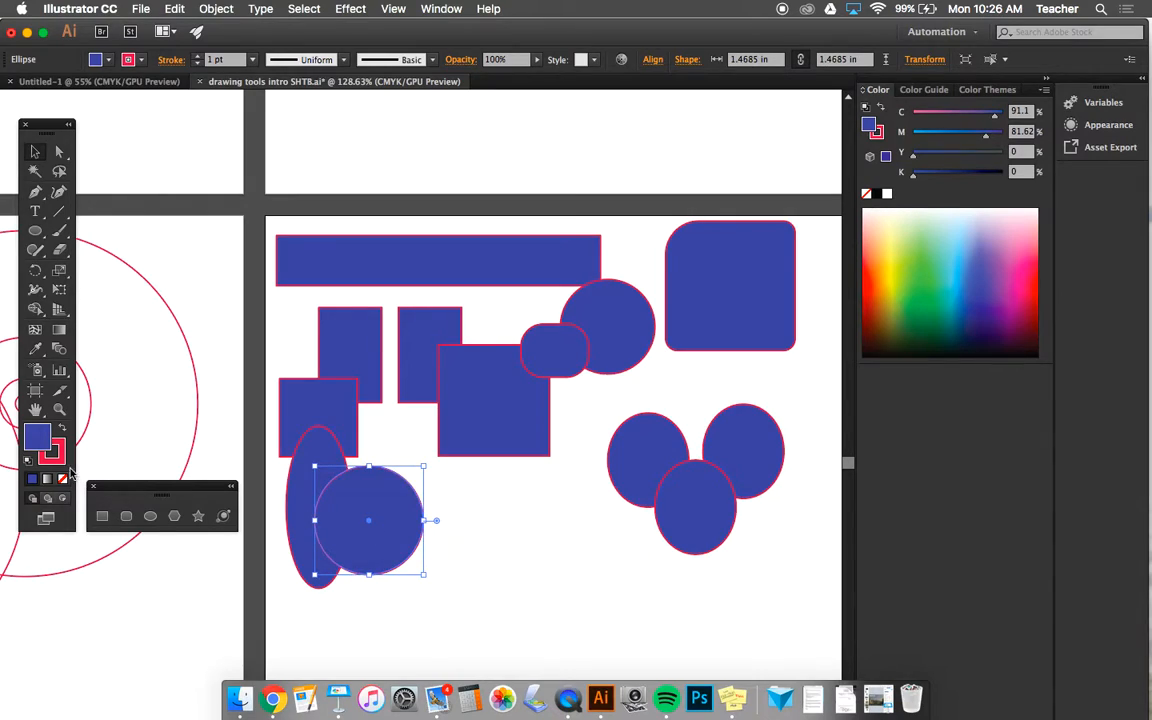
# - Create a circle exactly 1 in wide and 1 in high in the empty area by entering its dimensions with the Ellipse tool
pyautogui.click(150, 518)
pyautogui.click(506, 512)
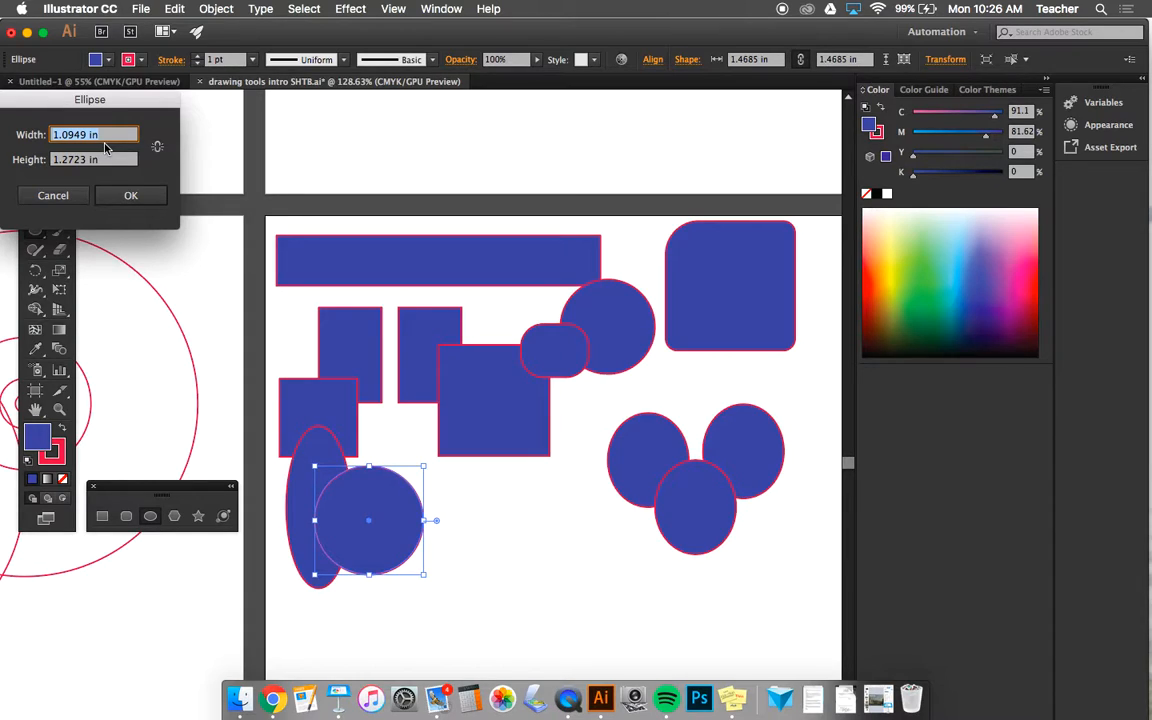
pyautogui.write('1')
pyautogui.press('Down')
pyautogui.press('Tab')
pyautogui.write('1')
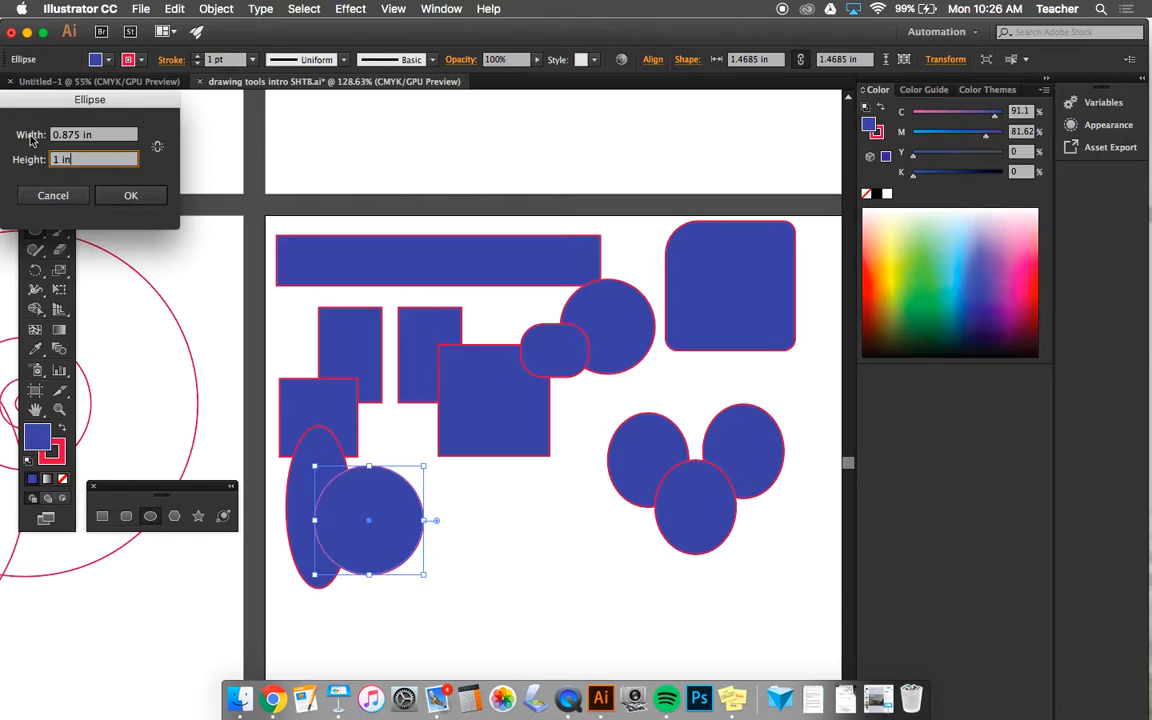
pyautogui.click(90, 136)
pyautogui.write('1')
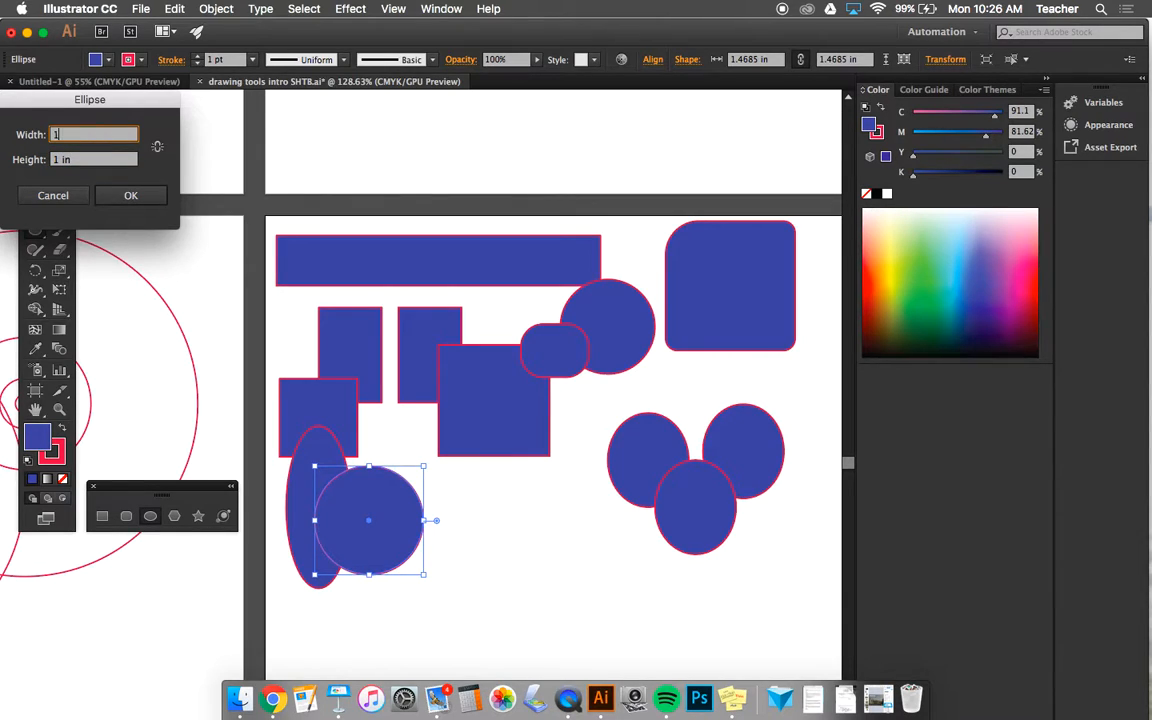
pyautogui.press('Return')
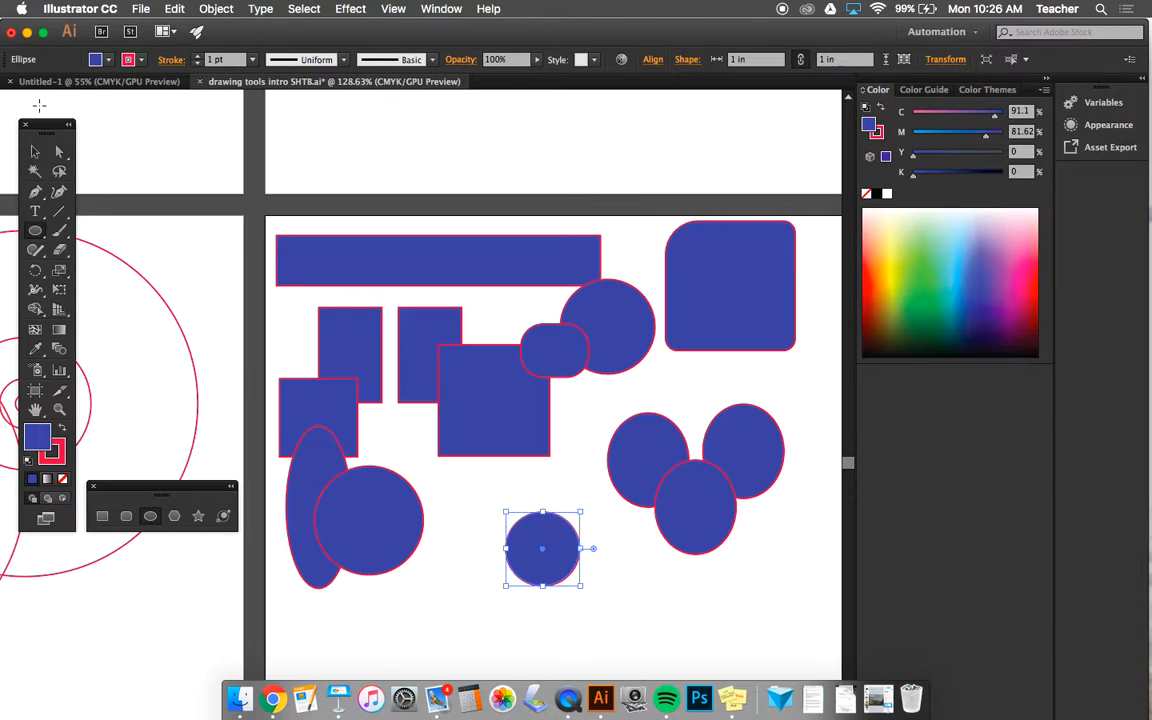
# - Move the 1 in circle up to just beneath the large square with the Selection tool
pyautogui.click(33, 153)
pyautogui.scroll(-1, 450, 500)
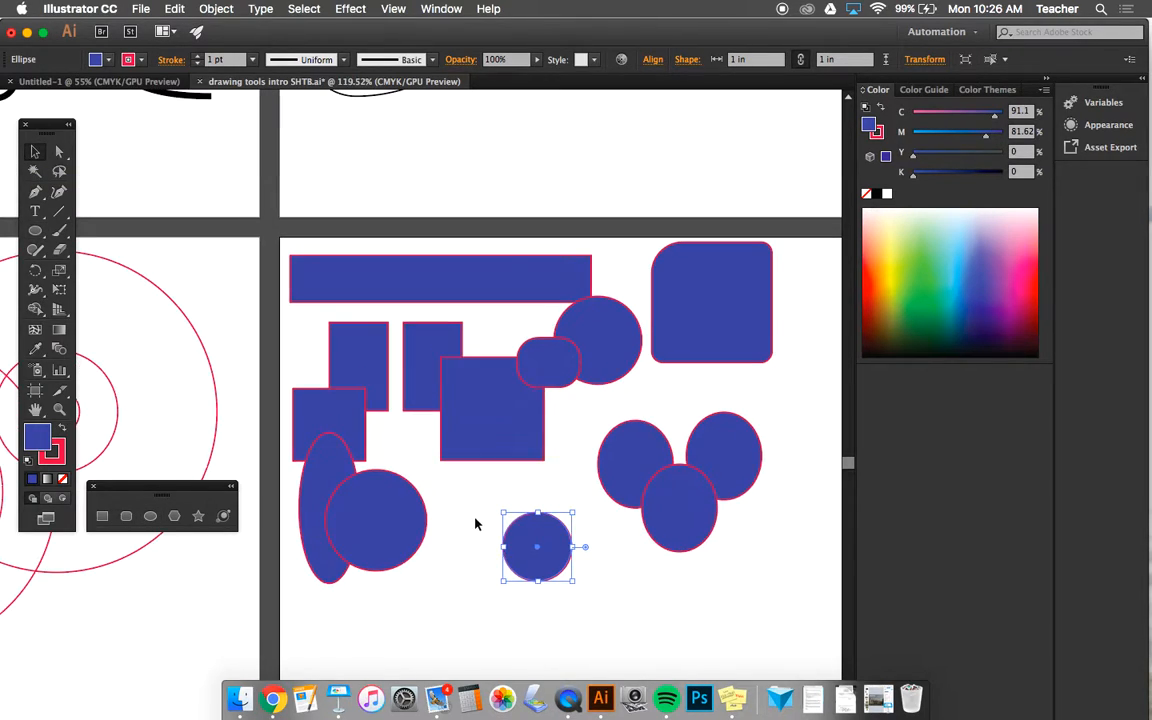
pyautogui.moveTo(524, 546); pyautogui.dragTo(458, 502)
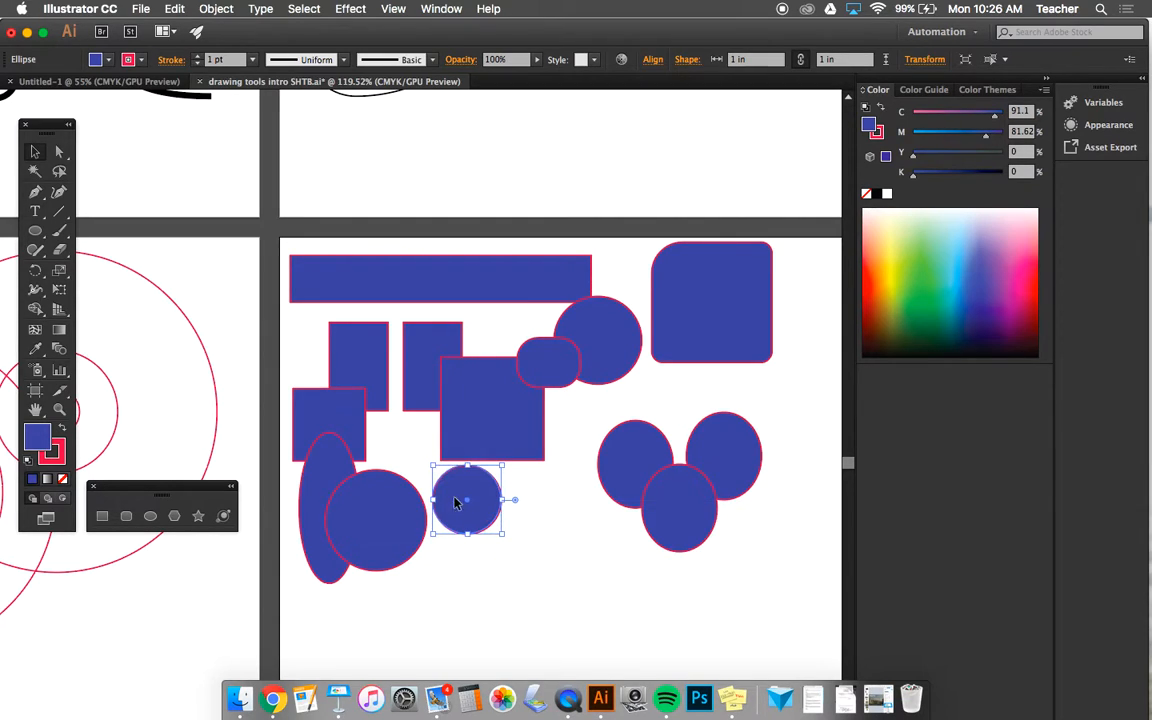
# - Activate the Polygon tool and check its radius and sides options without creating a shape
pyautogui.click(172, 516)
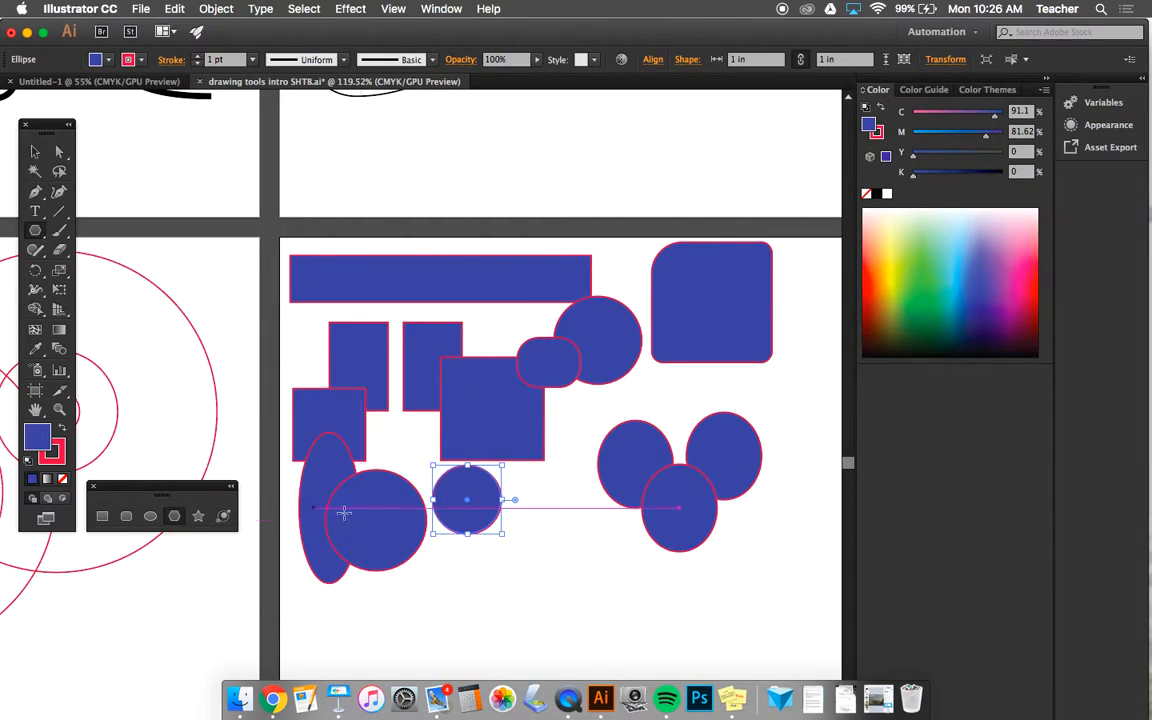
pyautogui.scroll(-2, 549, 572)
pyautogui.hscroll(2, 549, 572)
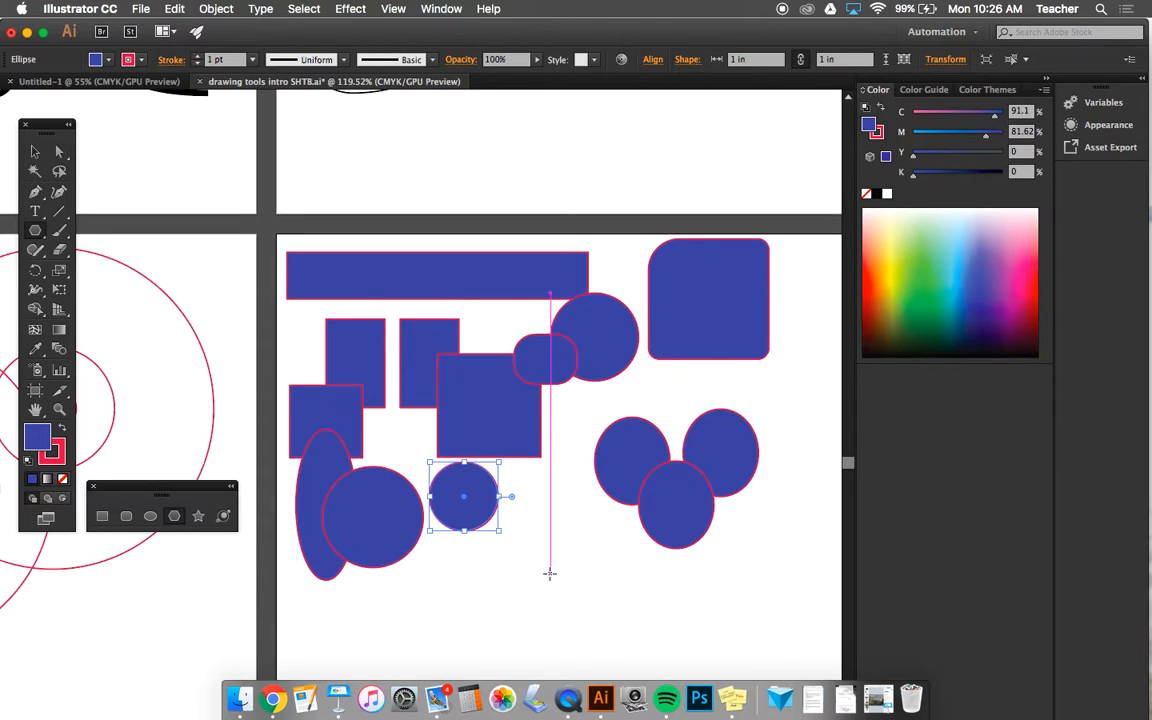
pyautogui.scroll(1, 549, 573)
pyautogui.hscroll(1, 549, 573)
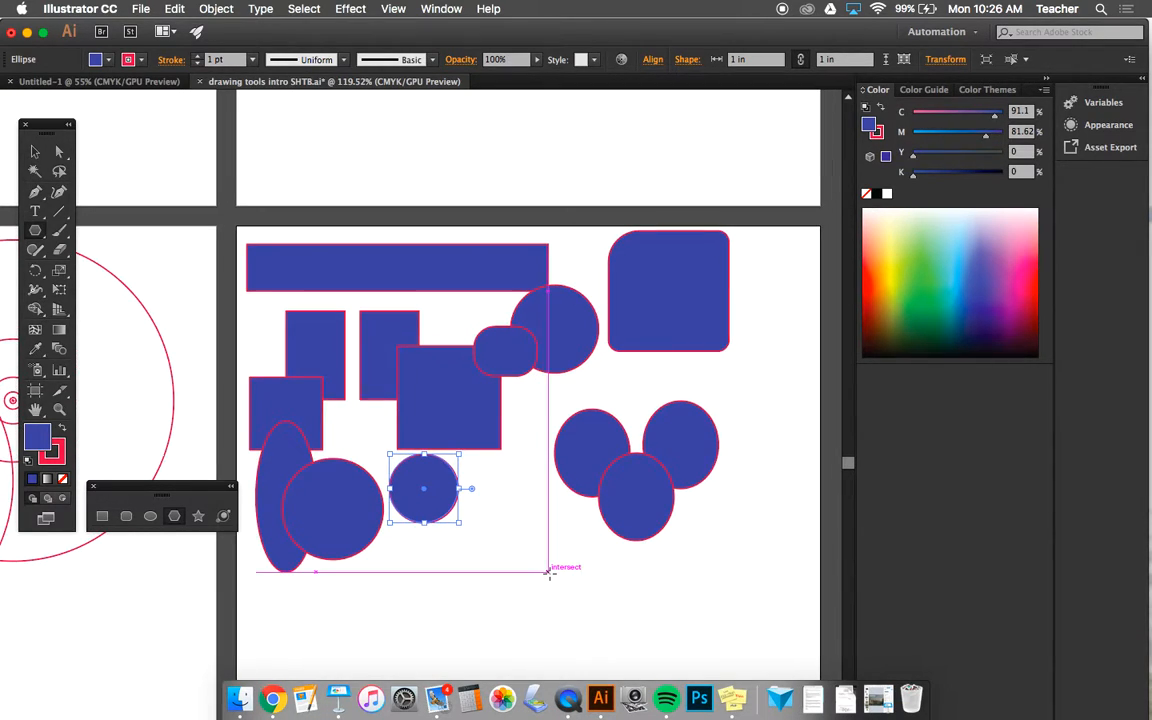
pyautogui.hscroll(1, 549, 573)
pyautogui.scroll(2, 549, 573)
pyautogui.hscroll(2, 549, 573)
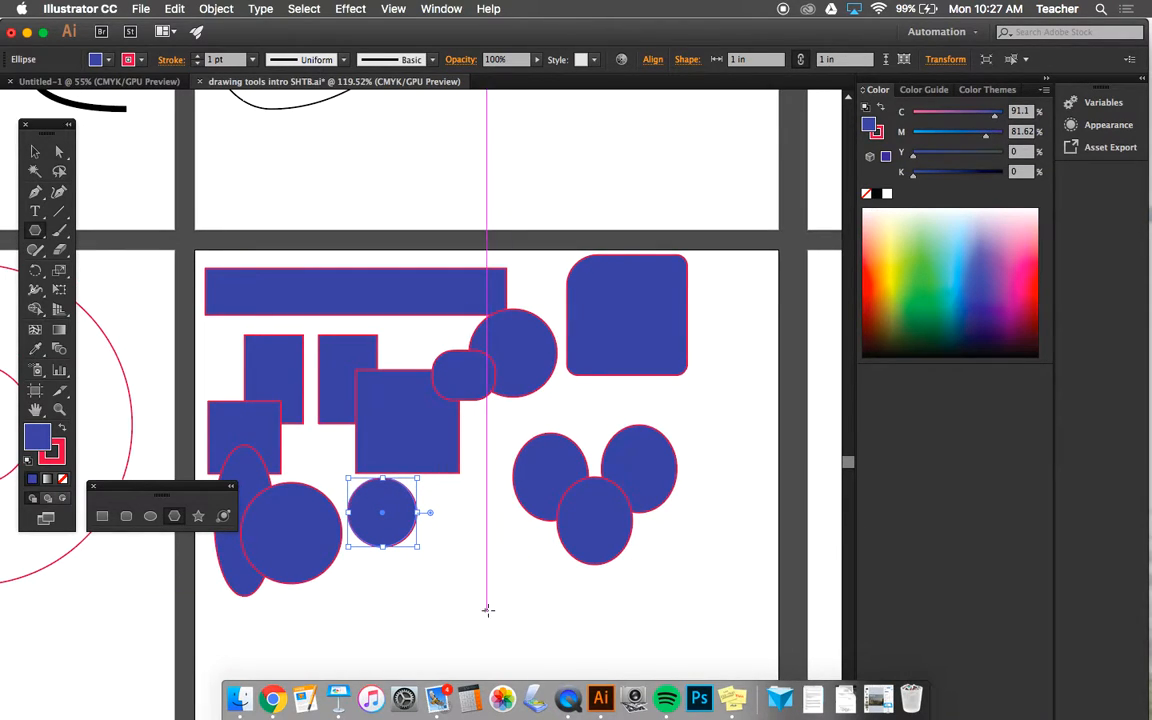
pyautogui.click(483, 550)
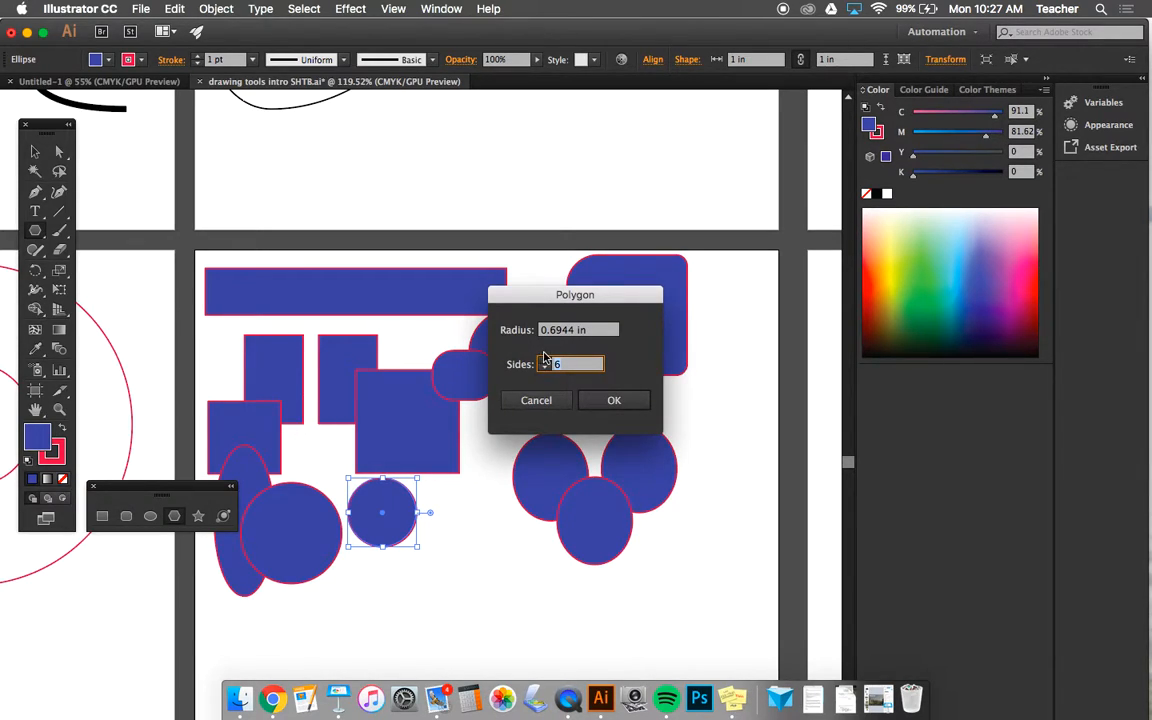
pyautogui.click(558, 401)
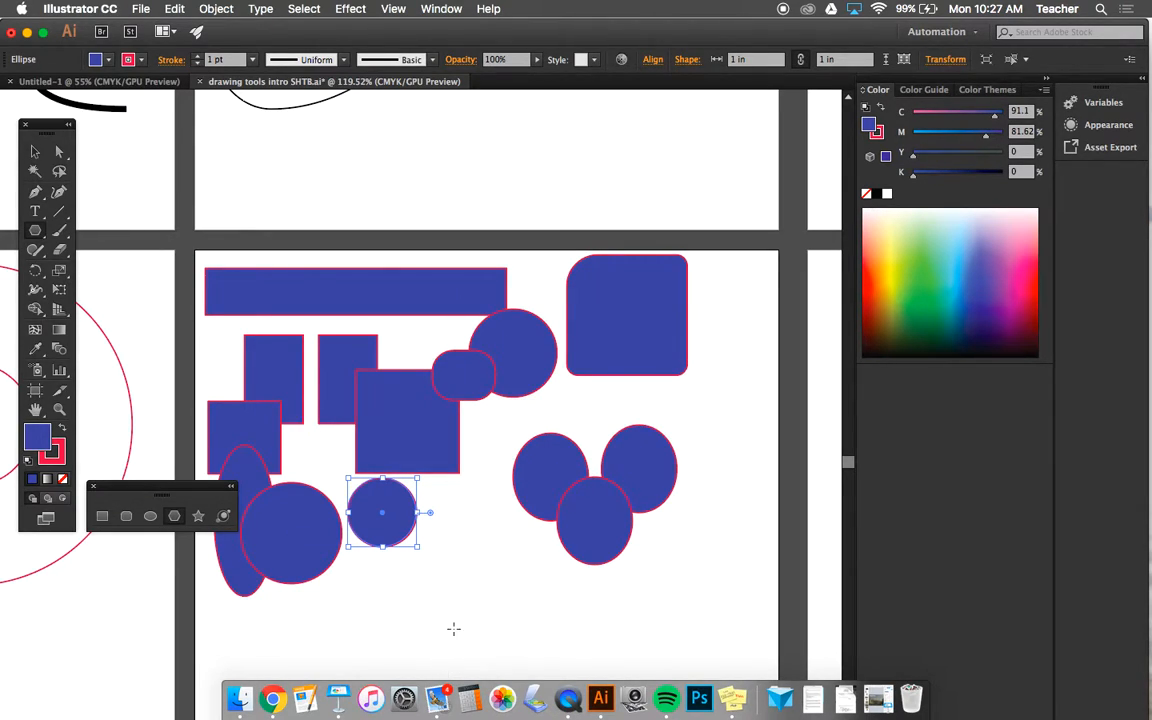
# - Begin drawing a polygon below the 1 in circle and reduce its sides to a triangle about 1.04 × 0.91 in
pyautogui.moveTo(458, 615); pyautogui.dragTo(494, 634)
pyautogui.press('Up')
pyautogui.press('Up')
pyautogui.press('Up')
pyautogui.press('Up')
pyautogui.press('Up')
pyautogui.press('Up')
pyautogui.press('Down')
pyautogui.press('Down')
pyautogui.press('Down')
pyautogui.press('Down')
pyautogui.press('Down')
pyautogui.press('Down')
pyautogui.press('Down')
pyautogui.press('Down')
pyautogui.press('Down')
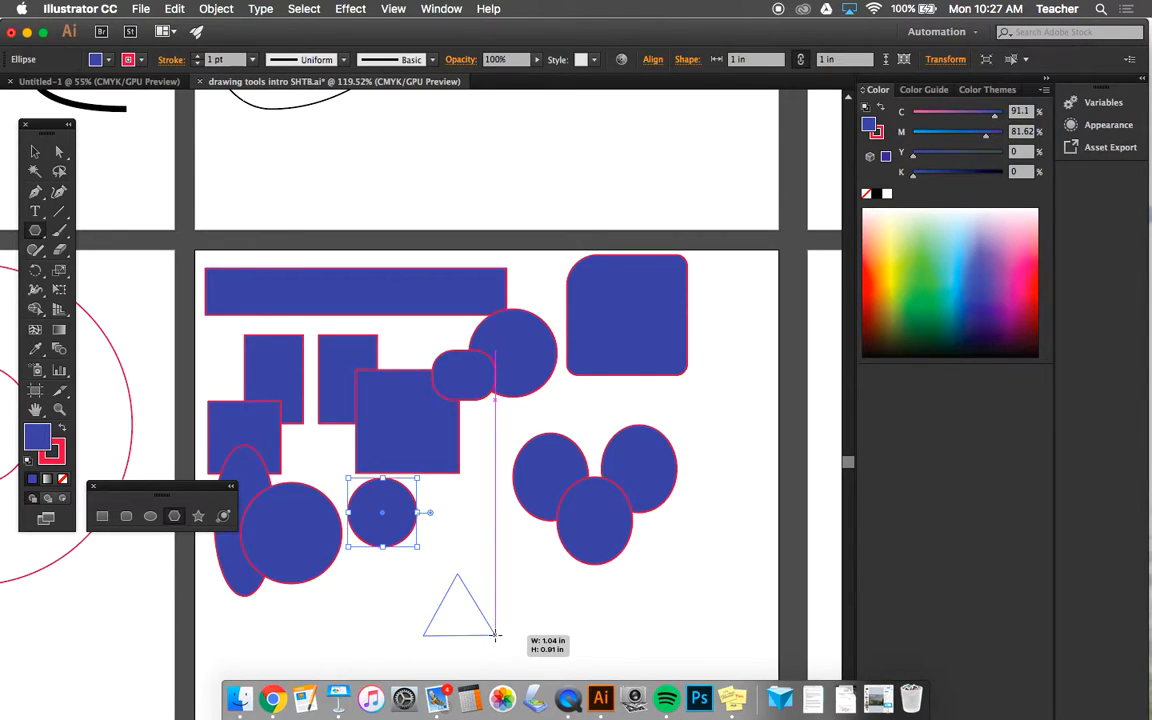
# - Increase the number of sides of the polygon being drawn until its outline looks like a circle
pyautogui.press('Up')
pyautogui.press('Up')
pyautogui.press('Up')
pyautogui.press('Up')
pyautogui.press('Up')
pyautogui.press('Up')
pyautogui.moveTo(494, 634); pyautogui.dragTo(494, 634)
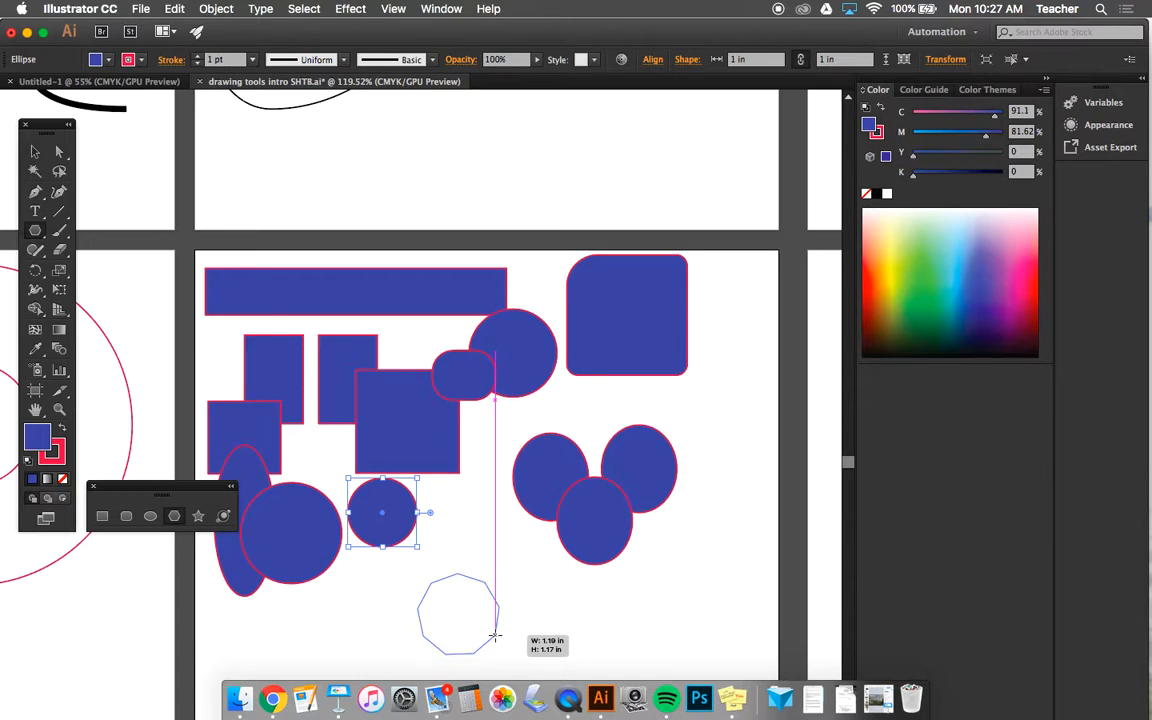
pyautogui.press('Up')
pyautogui.moveTo(494, 634); pyautogui.dragTo(495, 635)
pyautogui.press('Up')
pyautogui.press('Up')
pyautogui.press('Up')
pyautogui.press('Up')
pyautogui.press('Up')
pyautogui.press('Up')
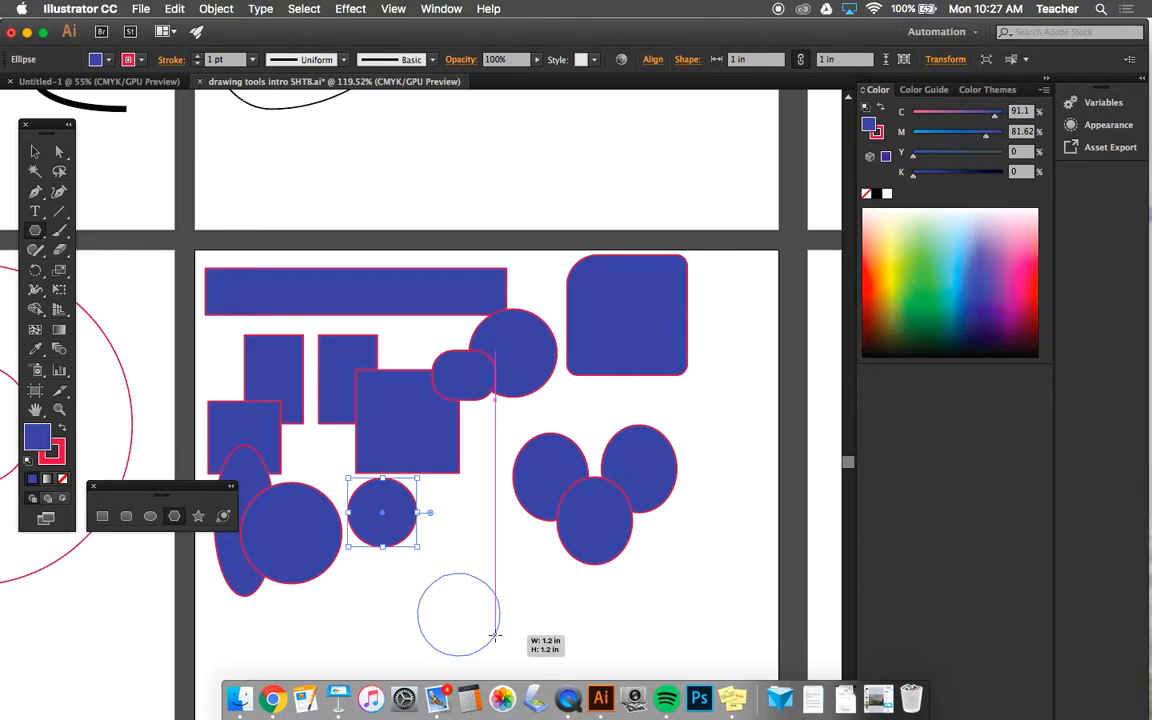
# - Reduce the polygon to five sides, finish it as a tilted pentagon and switch to the Selection tool
pyautogui.moveTo(495, 635); pyautogui.dragTo(494, 636)
pyautogui.press('Down')
pyautogui.press('Down')
pyautogui.press('Down')
pyautogui.press('Down')
pyautogui.press('Down')
pyautogui.press('Down')
pyautogui.press('Down')
pyautogui.press('Down')
pyautogui.press('Down')
pyautogui.press('Down')
pyautogui.press('Down')
pyautogui.press('Down')
pyautogui.press('Down')
pyautogui.press('Up')
pyautogui.press('Up')
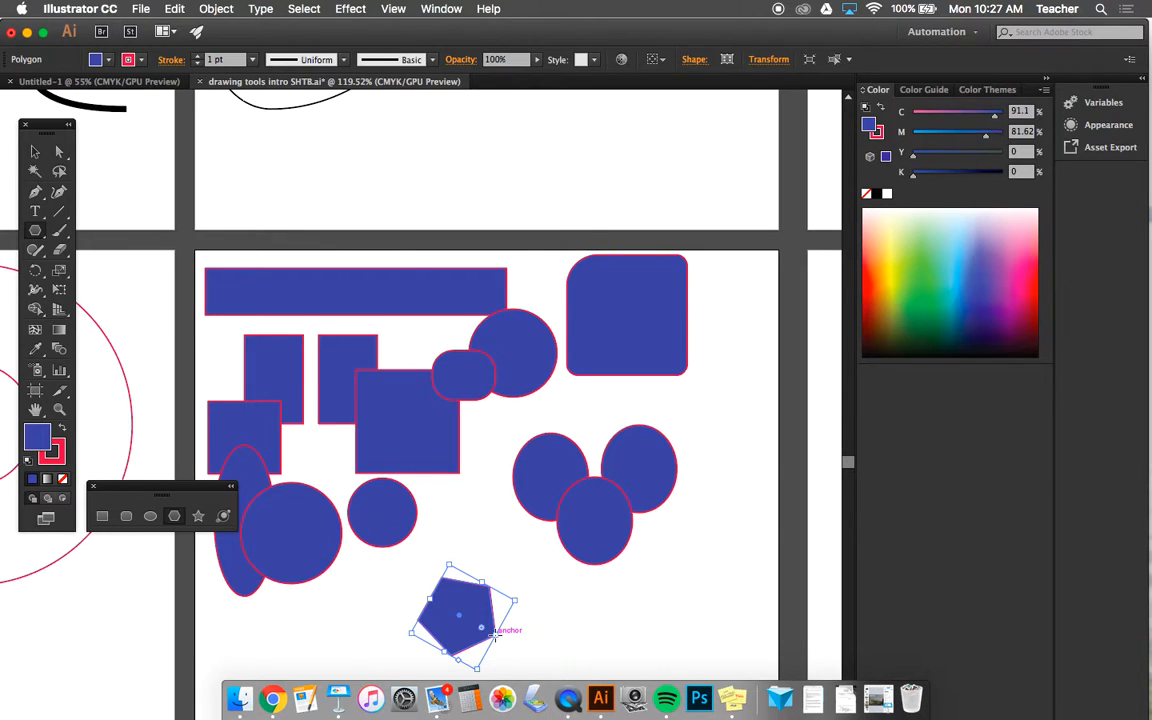
pyautogui.click(33, 150)
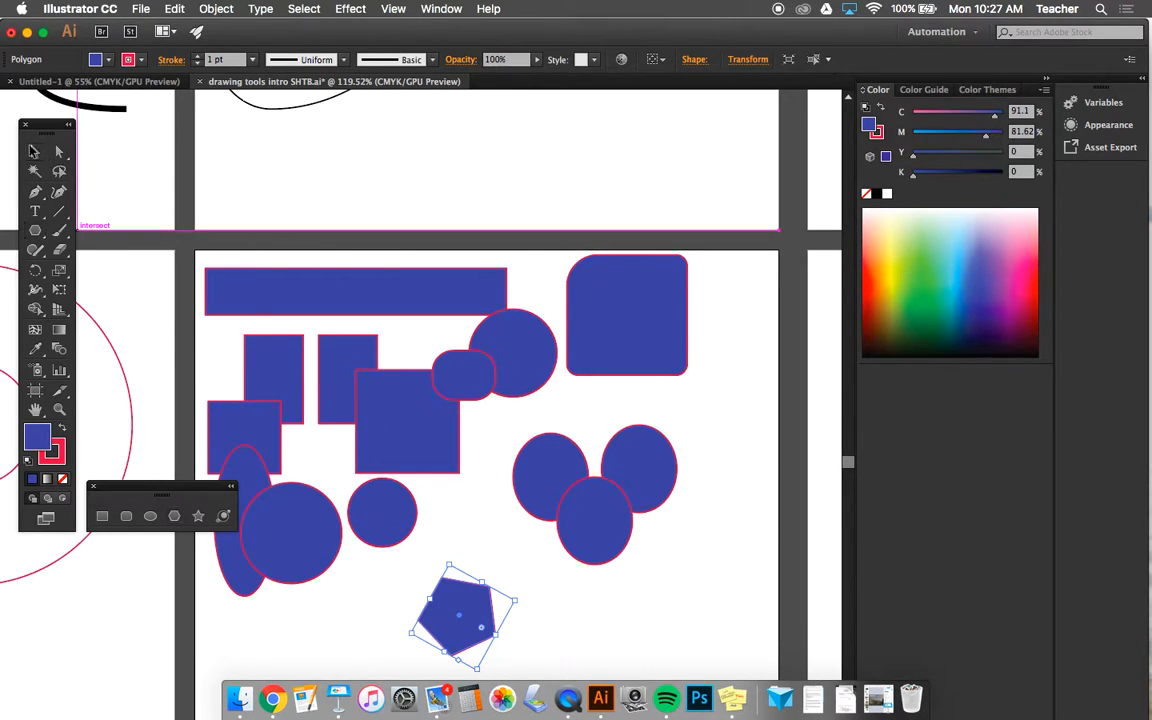
# - Place one pentagon below the three overlapping ellipses and another below the small circle, proportionally enlarging the latter to about 1.7 times its size
pyautogui.moveTo(474, 634); pyautogui.dragTo(330, 624)
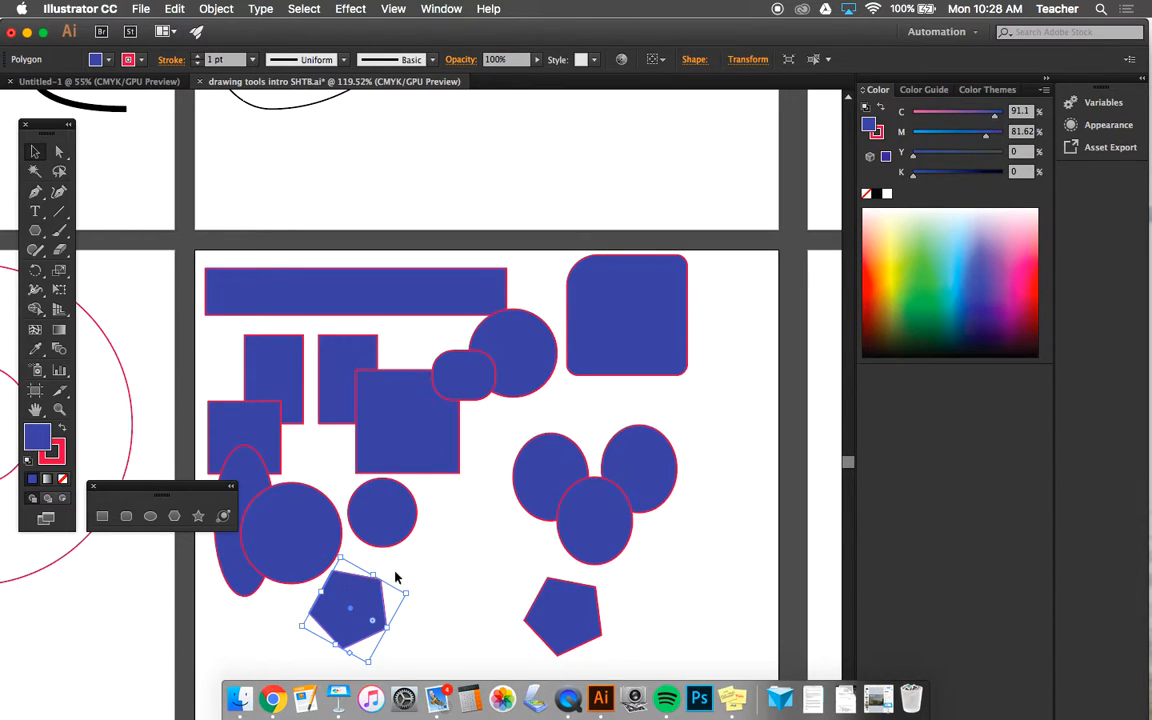
pyautogui.scroll(-1, 437, 626)
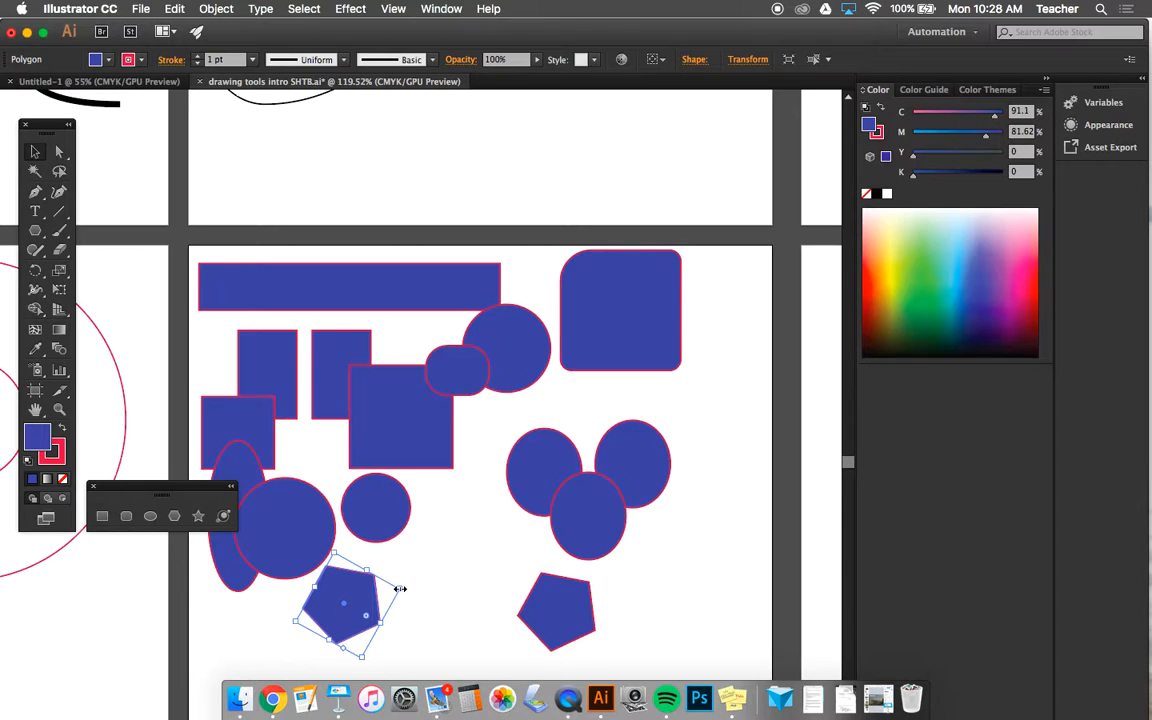
pyautogui.moveTo(399, 589)
pyautogui.mouseDown()
pyautogui.moveTo(519, 532)
pyautogui.moveTo(540, 480)
pyautogui.moveTo(457, 380)
pyautogui.moveTo(538, 458)
pyautogui.moveTo(535, 510)
pyautogui.moveTo(479, 477)
pyautogui.moveTo(588, 512)
pyautogui.moveTo(438, 447)
pyautogui.moveTo(509, 514)
pyautogui.moveTo(595, 482)
pyautogui.moveTo(440, 553)
pyautogui.moveTo(489, 538)
pyautogui.mouseUp()
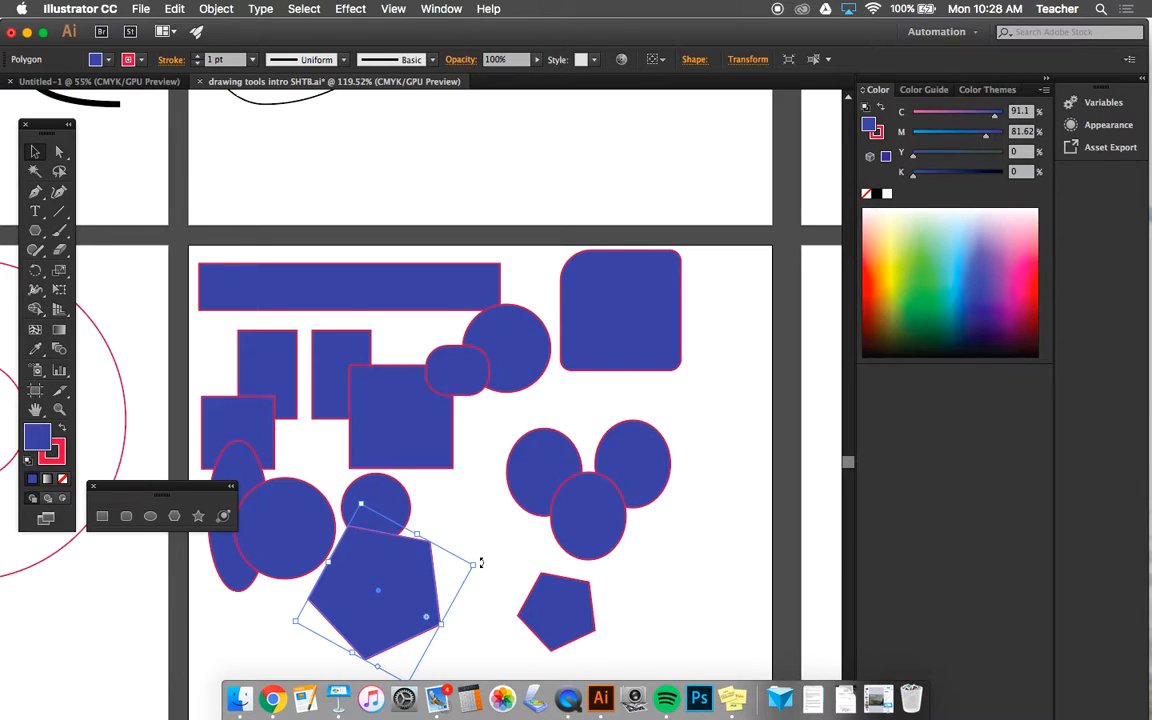
# - Rotate the enlarged pentagon freely until one corner points almost straight up, keeping it below the small circle
pyautogui.moveTo(480, 563); pyautogui.dragTo(395, 597)
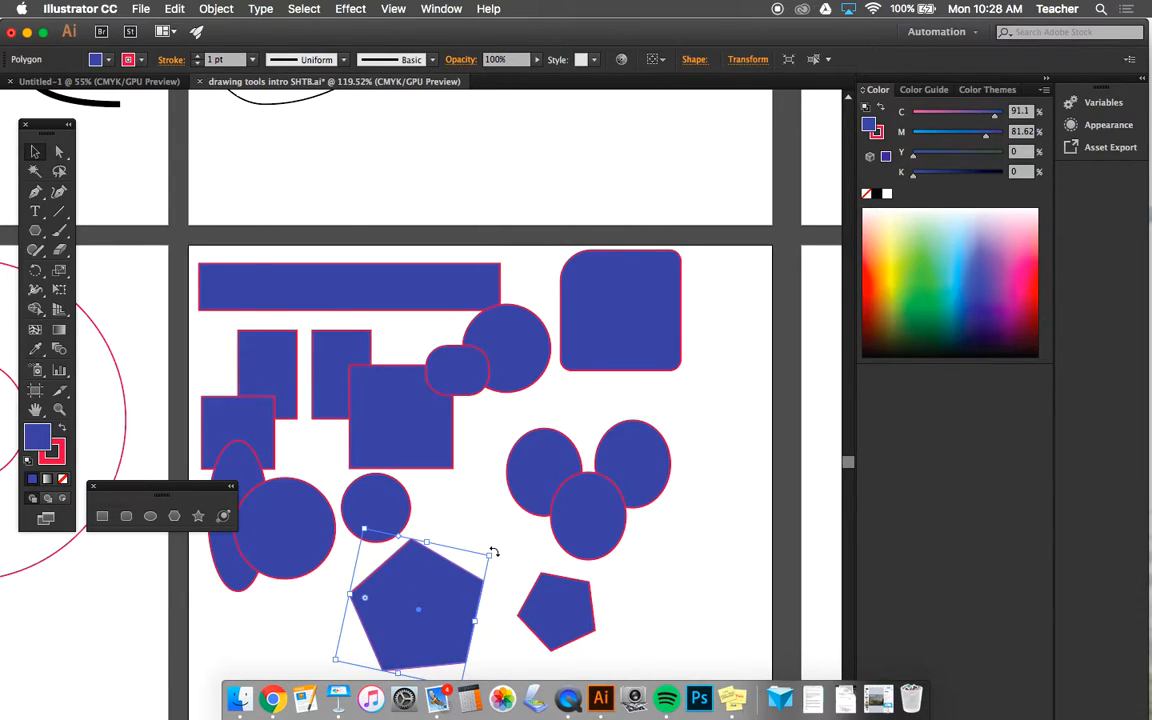
pyautogui.moveTo(493, 552); pyautogui.dragTo(510, 669)
pyautogui.scroll(-2, 497, 576)
pyautogui.scroll(-3, 497, 576)
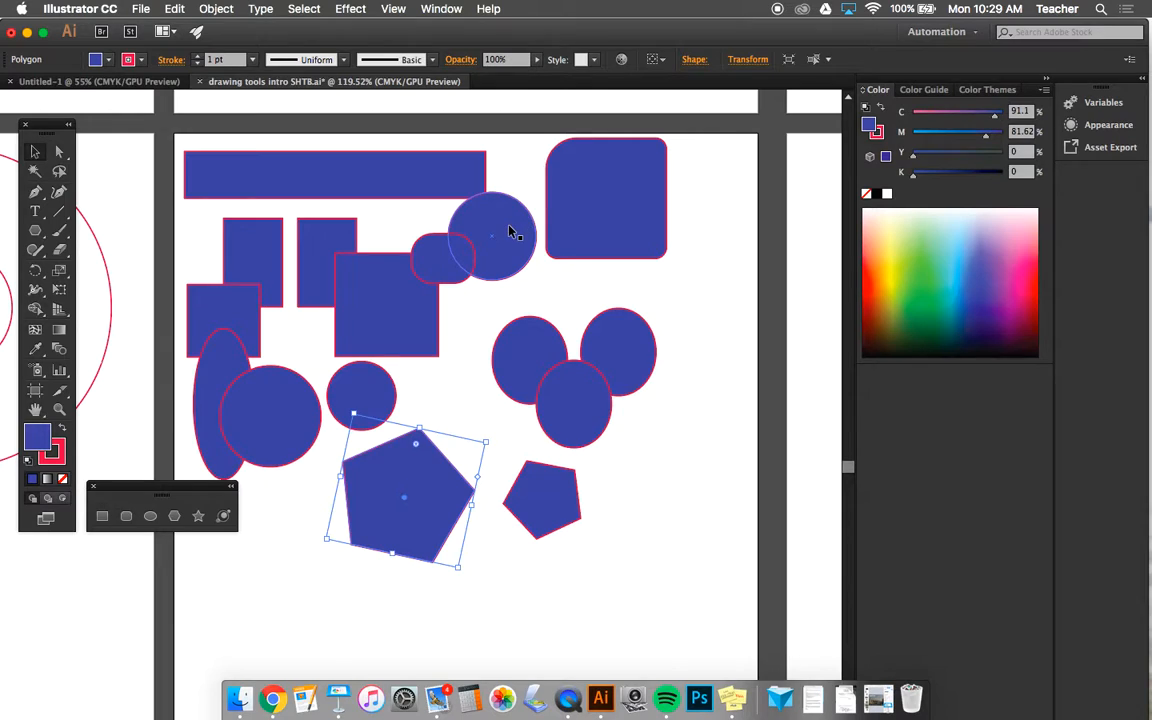
# - Move the square overlapping the tall ellipse to the artboard's lower-right area and rotate it into a tilted diamond
pyautogui.moveTo(251, 308); pyautogui.dragTo(660, 628)
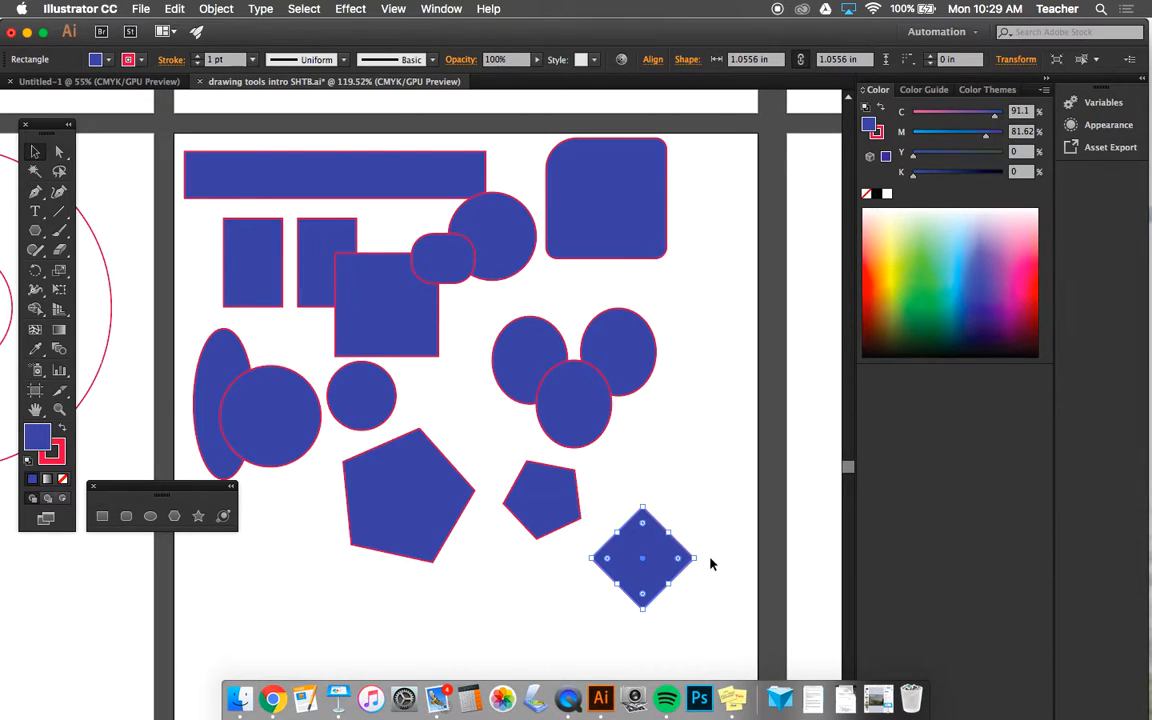
pyautogui.moveTo(698, 558); pyautogui.dragTo(653, 620)
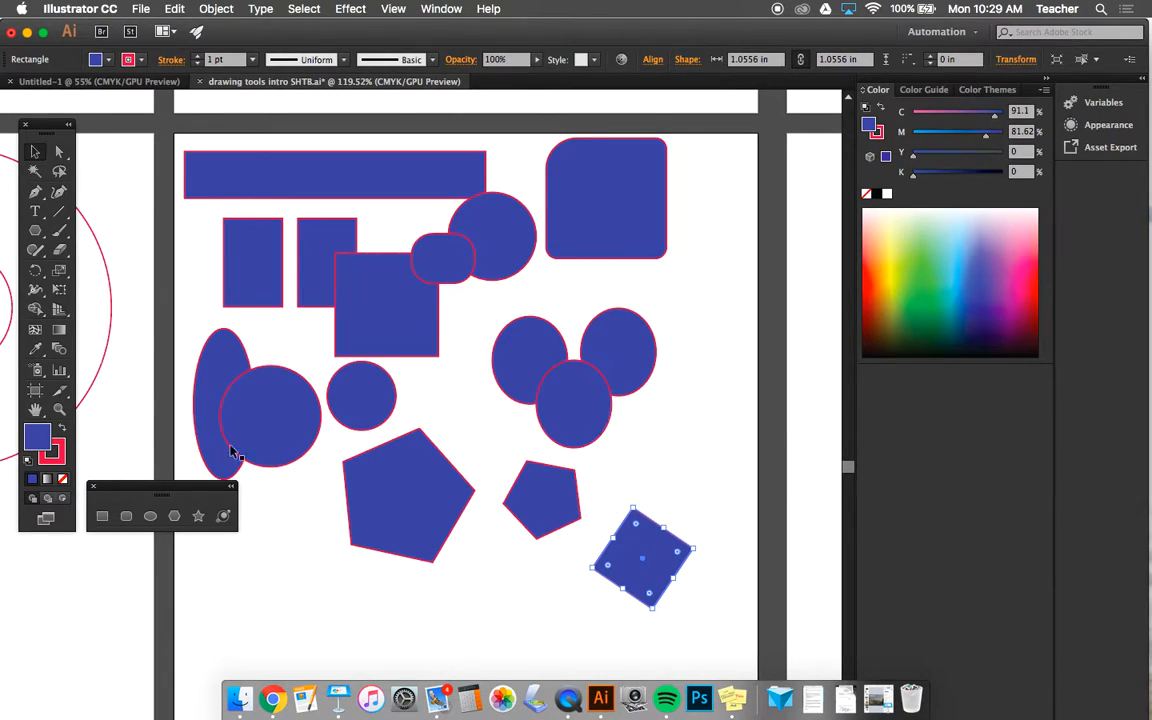
# - Create an 8-point star below the large circle with Radius 1 of 0.4 in and Radius 2 of 0.9 in
pyautogui.click(198, 516)
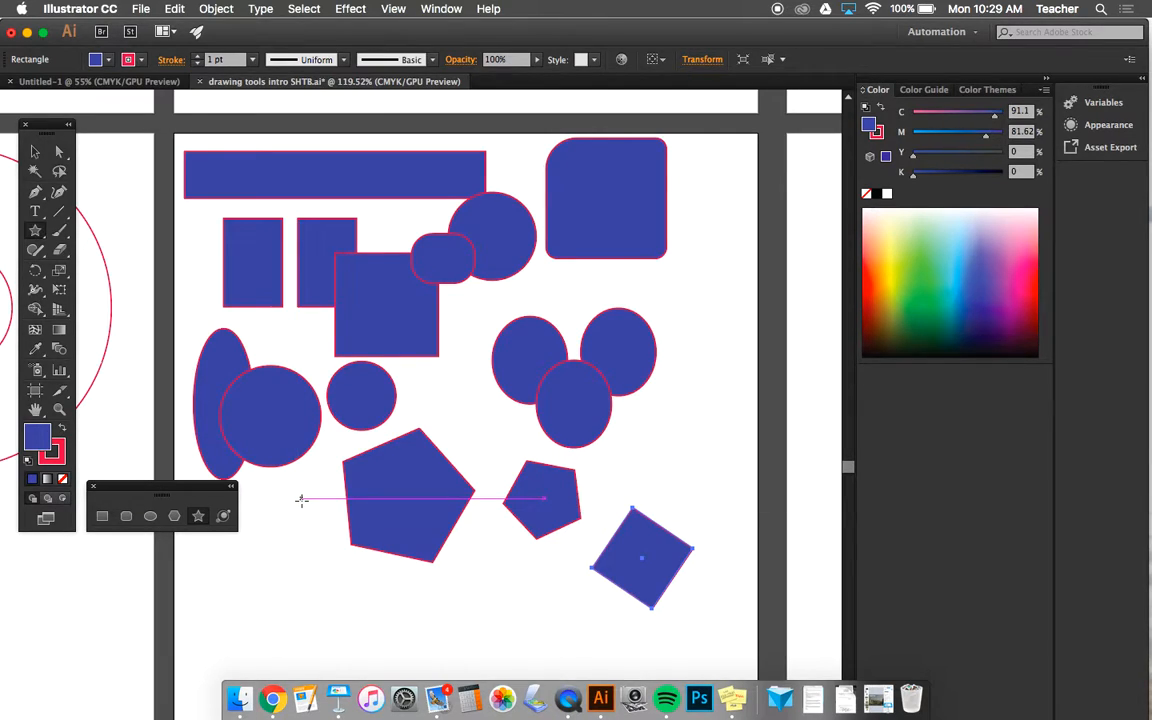
pyautogui.click(288, 572)
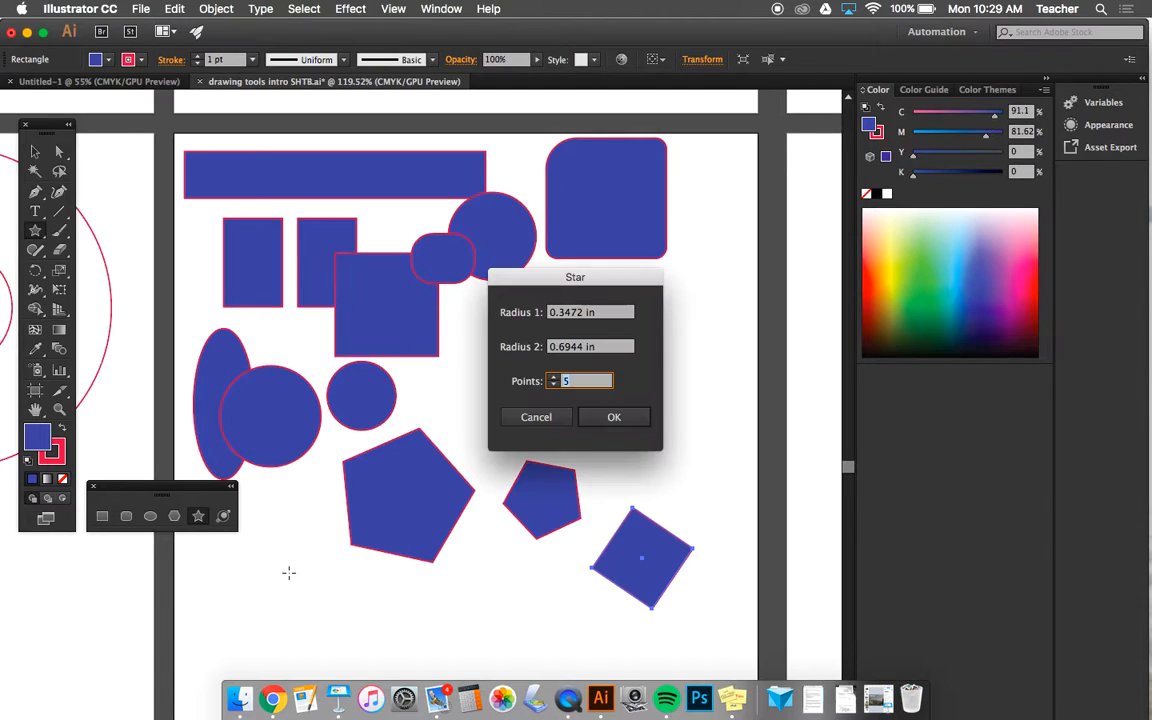
pyautogui.click(553, 378)
pyautogui.moveTo(607, 313); pyautogui.dragTo(507, 312)
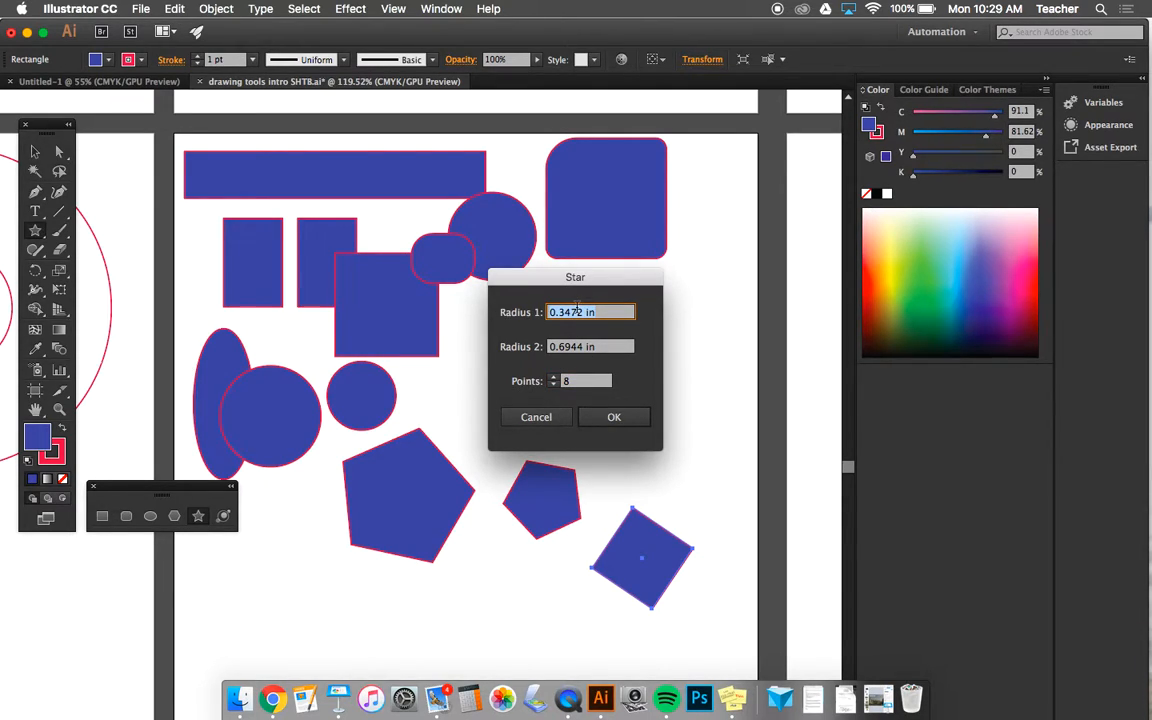
pyautogui.click(602, 312)
pyautogui.moveTo(602, 312); pyautogui.dragTo(562, 312)
pyautogui.write('4')
pyautogui.press('Tab')
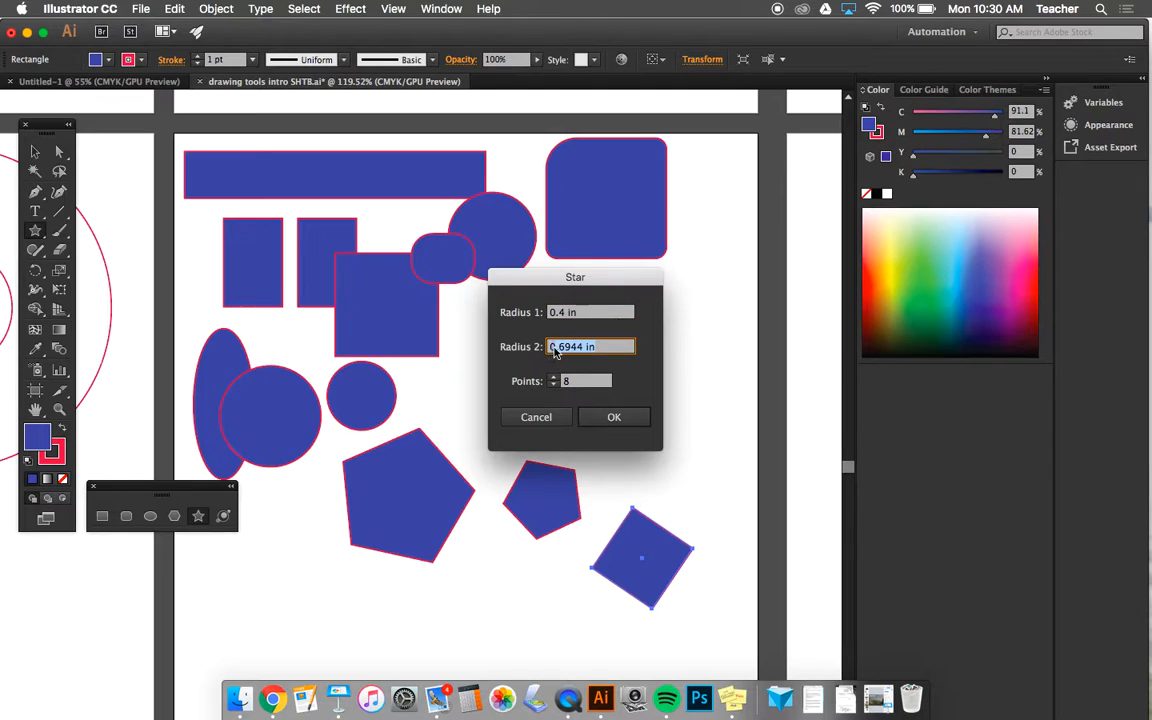
pyautogui.write('0.9')
pyautogui.press('Return')
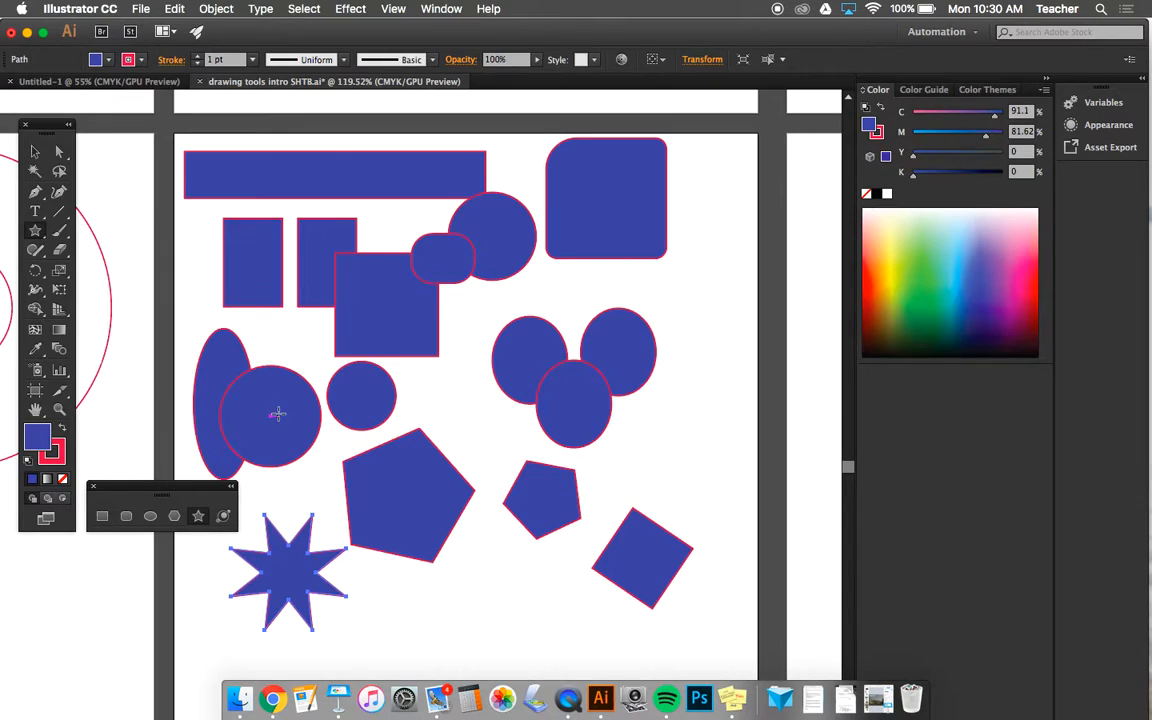
# - Create a second 8-point star below the large pentagon with Radius 1 of 0.7 in and Radius 2 of 0.9 in
pyautogui.click(404, 610)
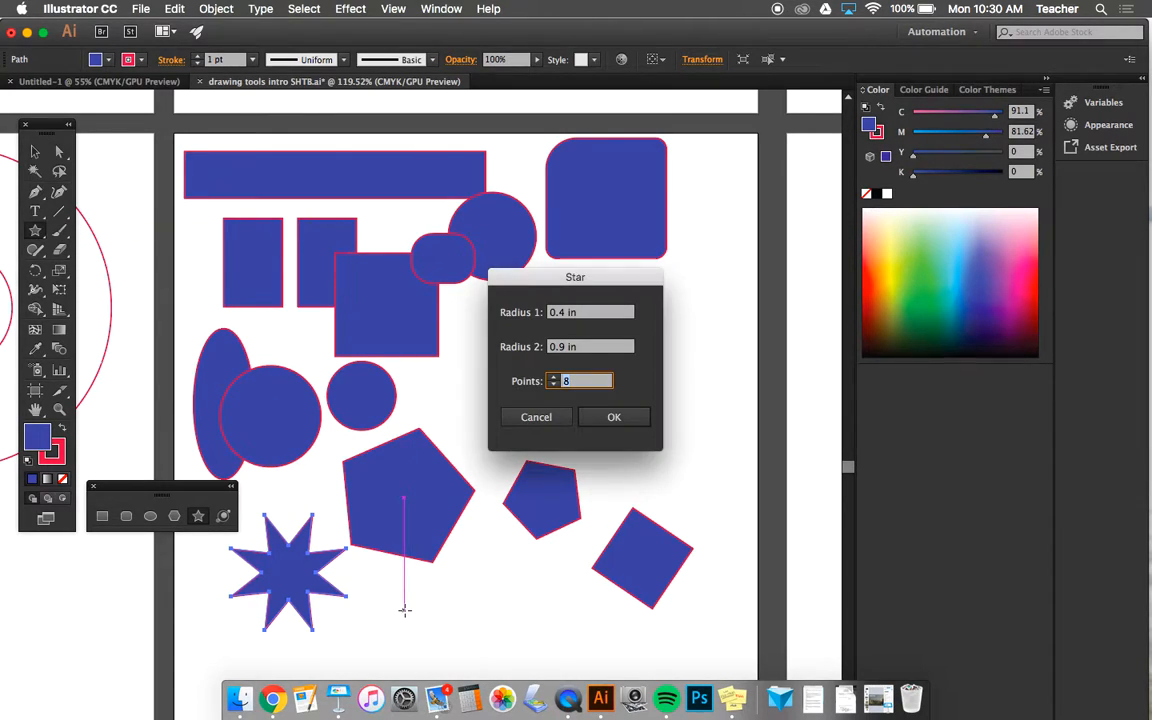
pyautogui.click(568, 313)
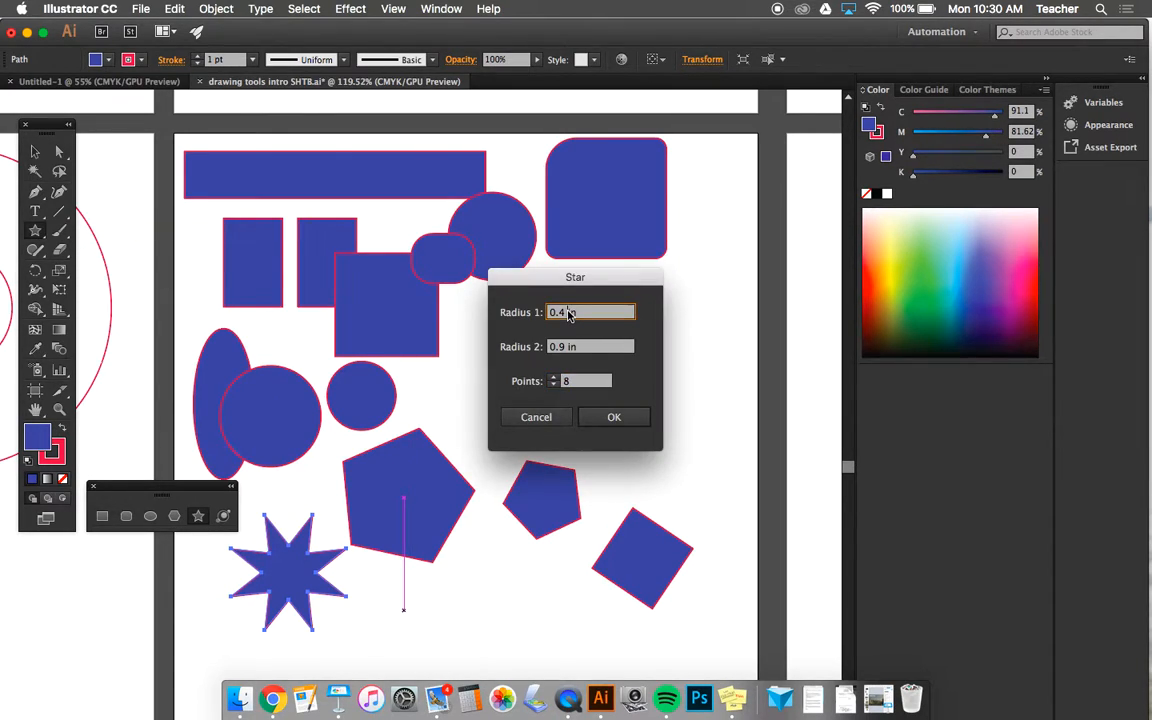
pyautogui.write('0.7')
pyautogui.press('Return')
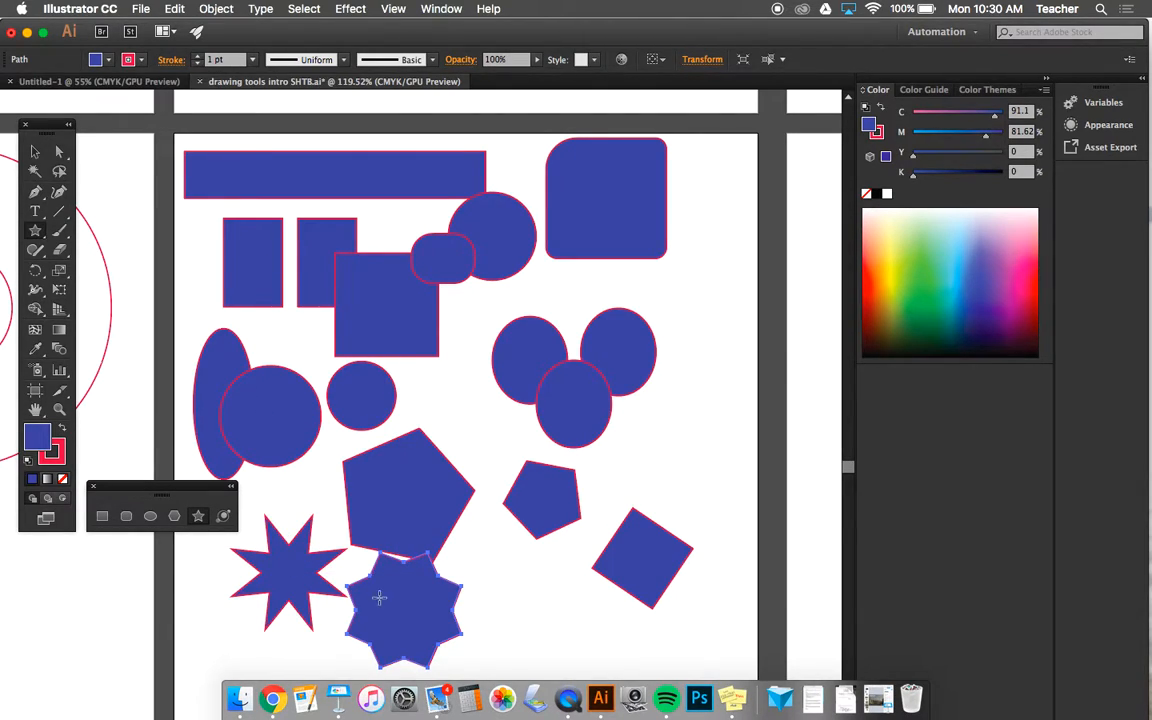
# - Move the blunt star below the small pentagon and shift the sharp-pointed star slightly up and left
pyautogui.click(33, 152)
pyautogui.moveTo(420, 609); pyautogui.dragTo(540, 597)
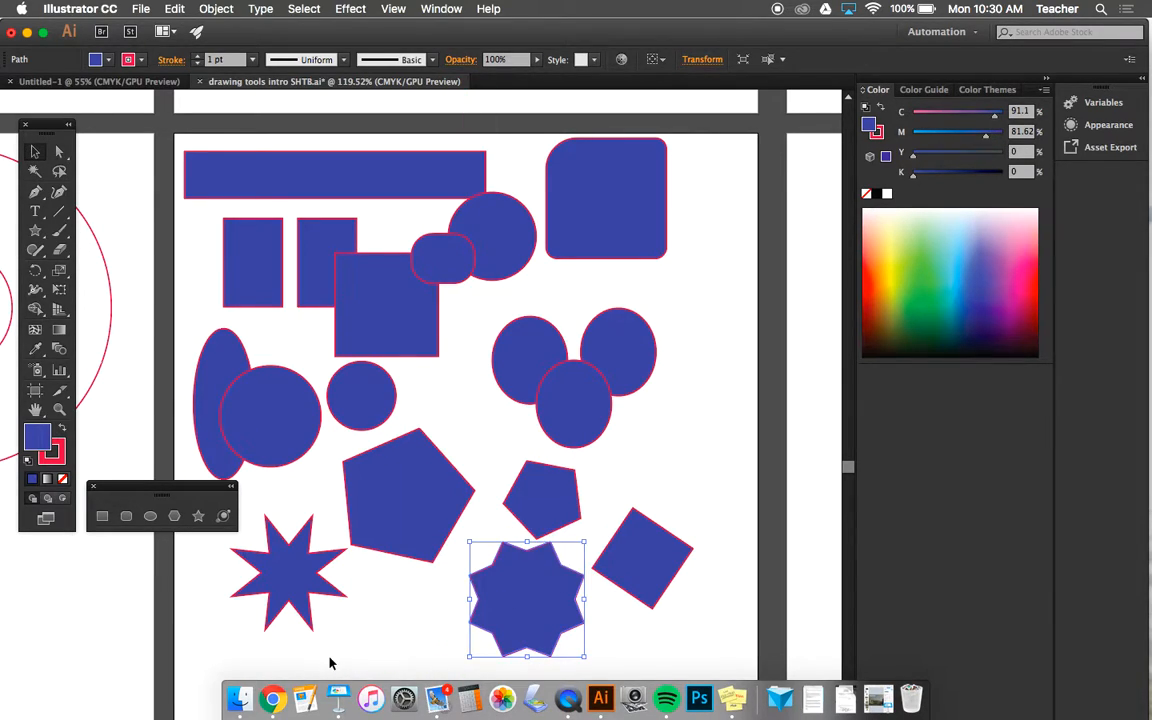
pyautogui.moveTo(293, 590); pyautogui.dragTo(270, 557)
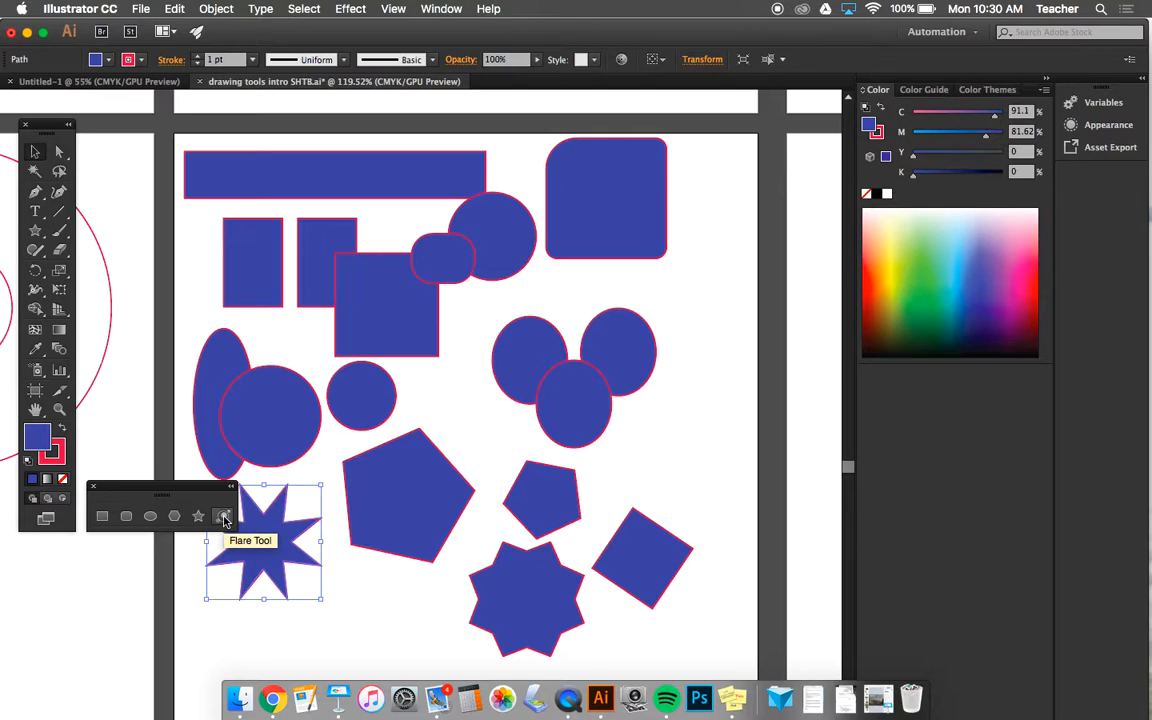
# - Draw a flare centred just below the large rounded square, with its rings ending beside the large blue square
pyautogui.click(224, 517)
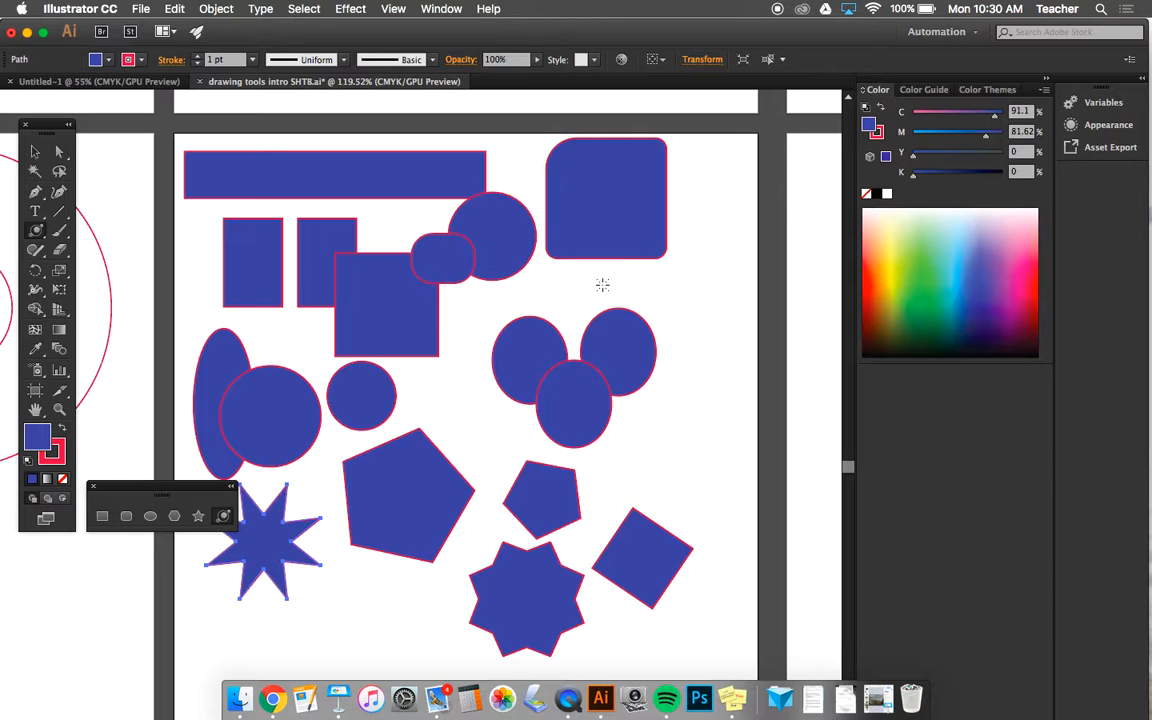
pyautogui.moveTo(602, 285); pyautogui.dragTo(625, 302)
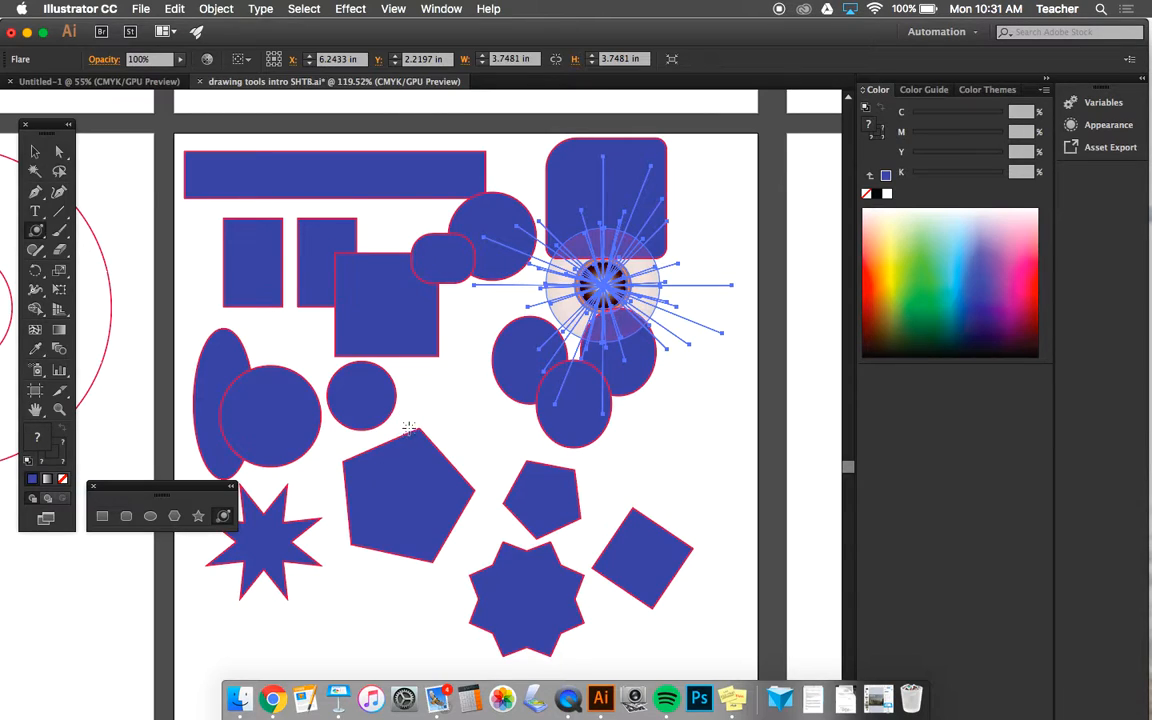
pyautogui.click(450, 375)
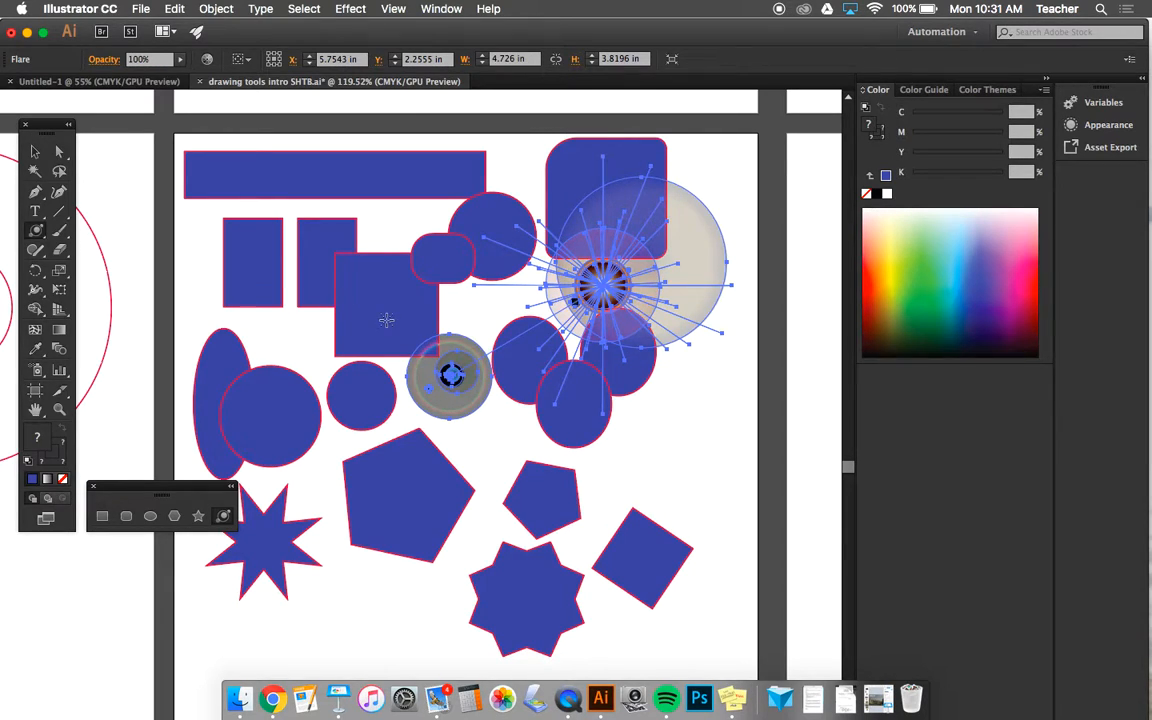
# - Try a second flare on the large square with a ring direction of 130°, and cancel it
pyautogui.click(386, 317)
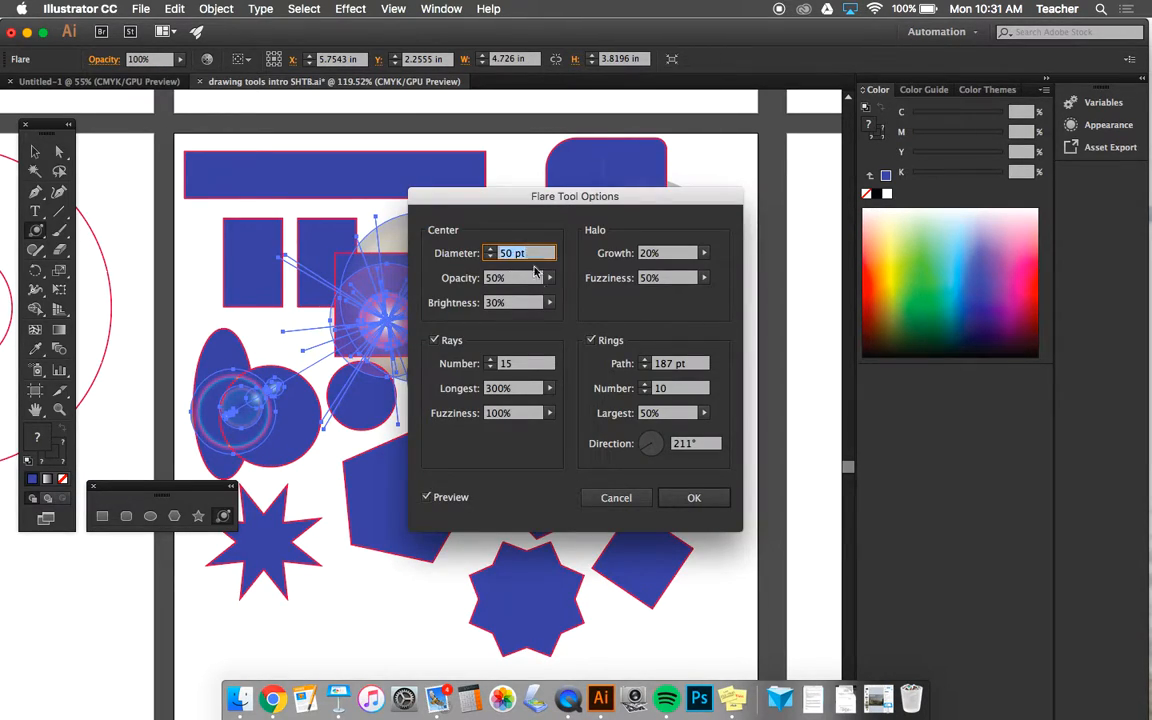
pyautogui.click(644, 442)
pyautogui.moveTo(644, 442); pyautogui.dragTo(580, 392)
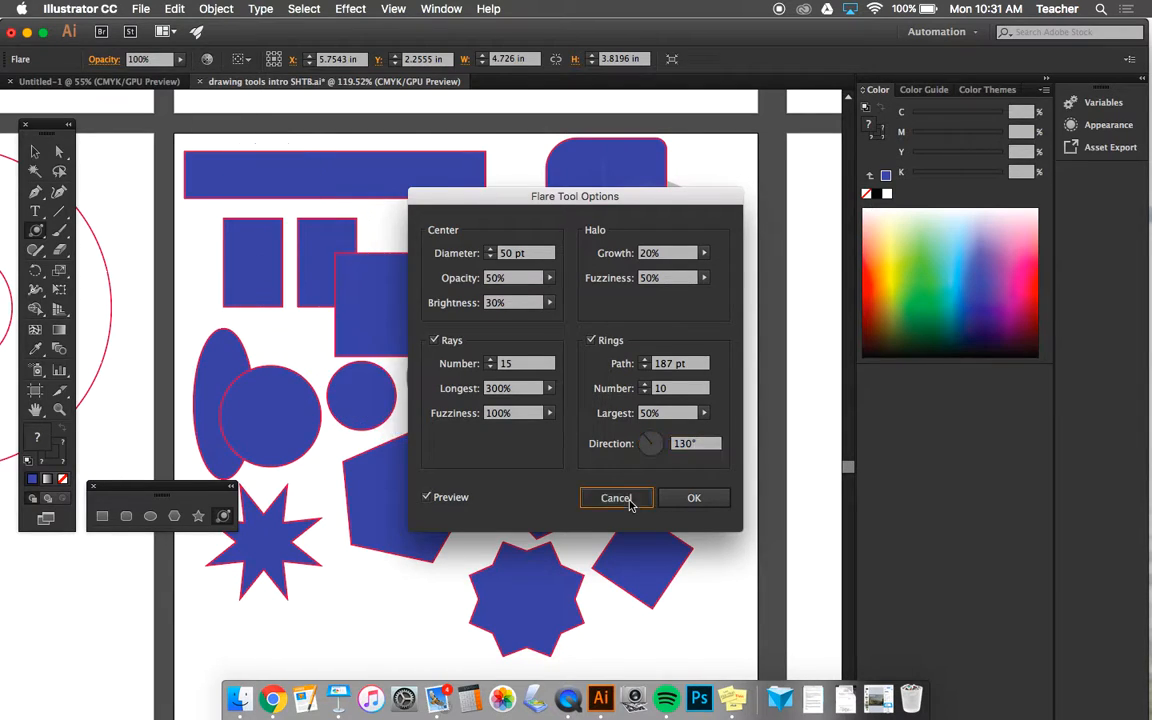
pyautogui.click(630, 502)
pyautogui.click(562, 700)
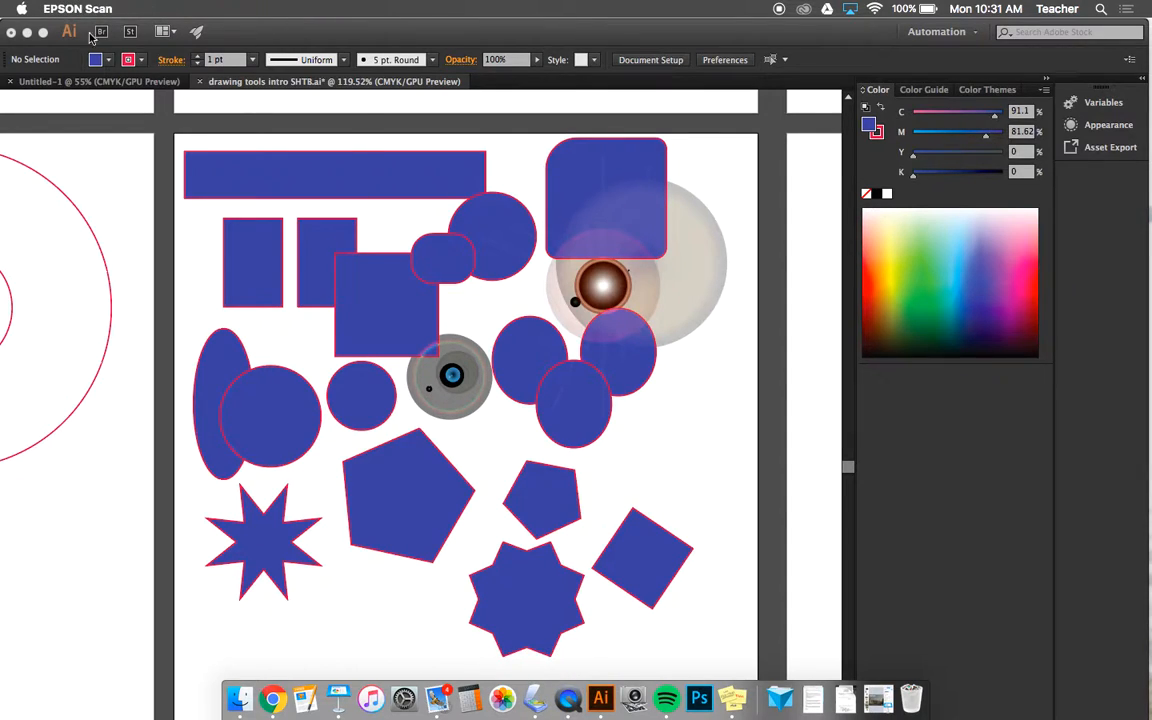
pyautogui.click(568, 700)
pyautogui.click(693, 257)
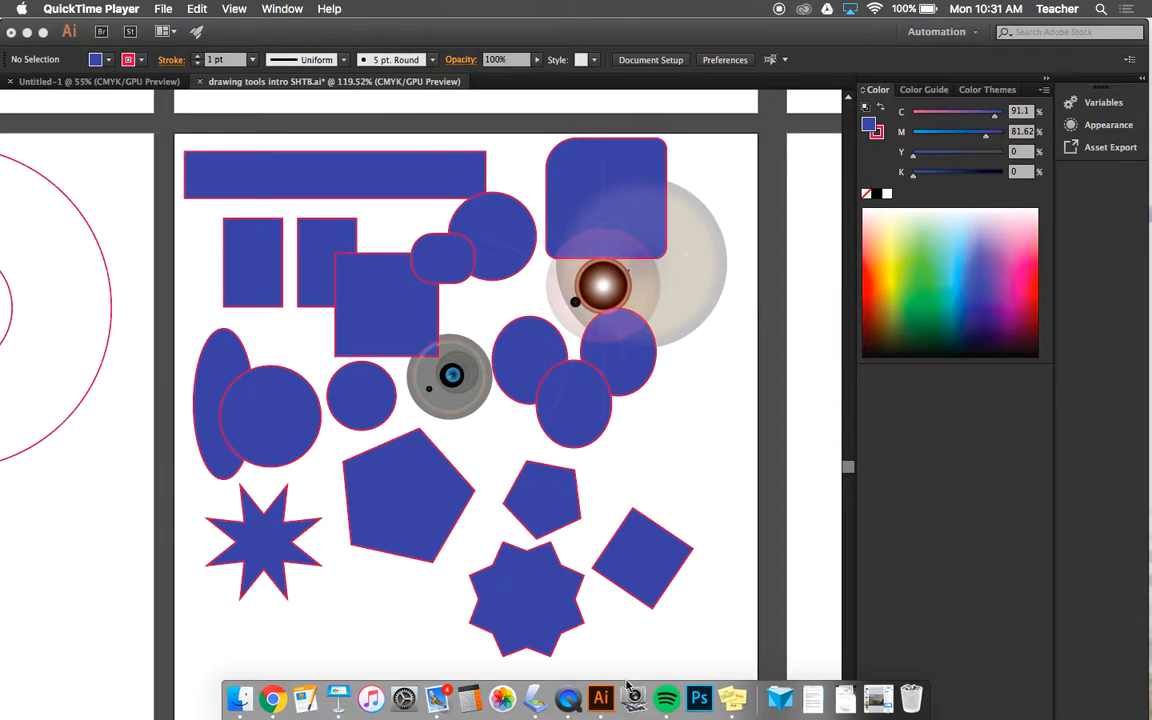
pyautogui.rightClick(568, 700)
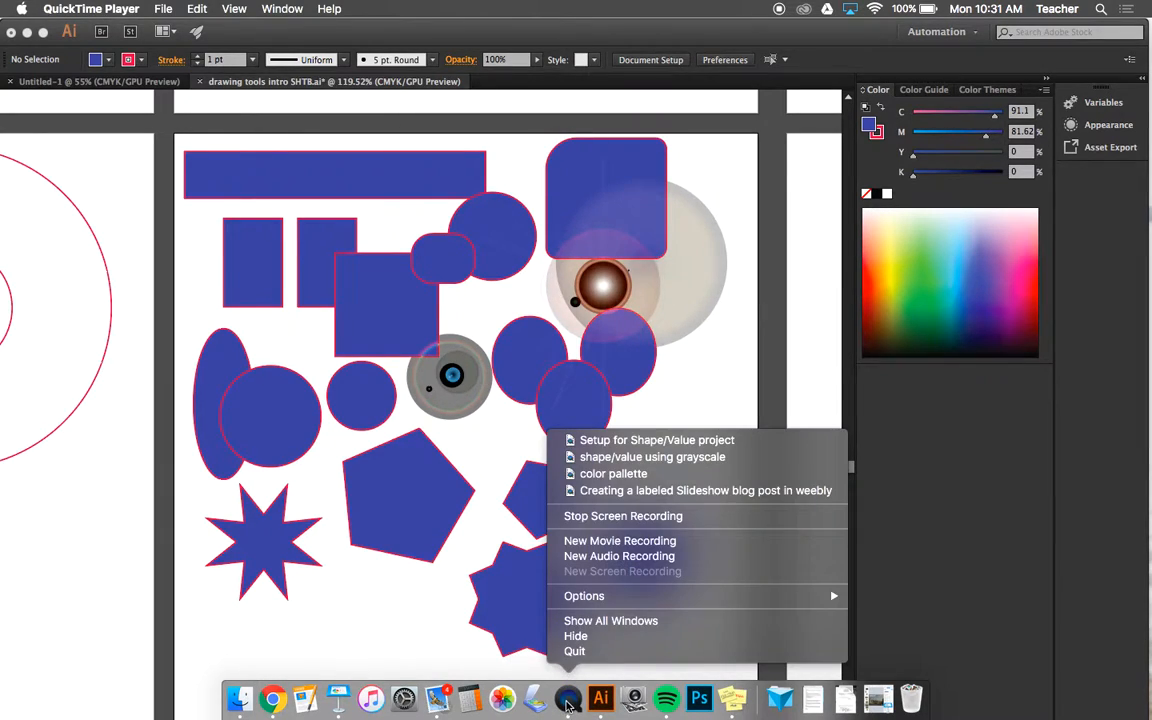